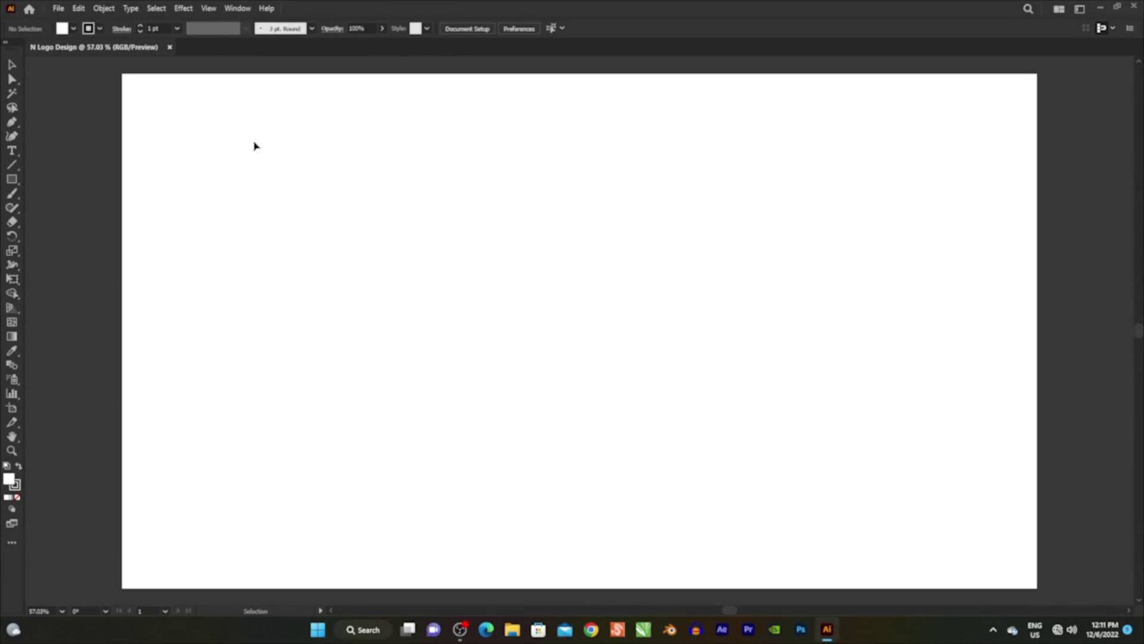
Switch to the Ellipse Tool with the fill set to None.
click(11, 178)
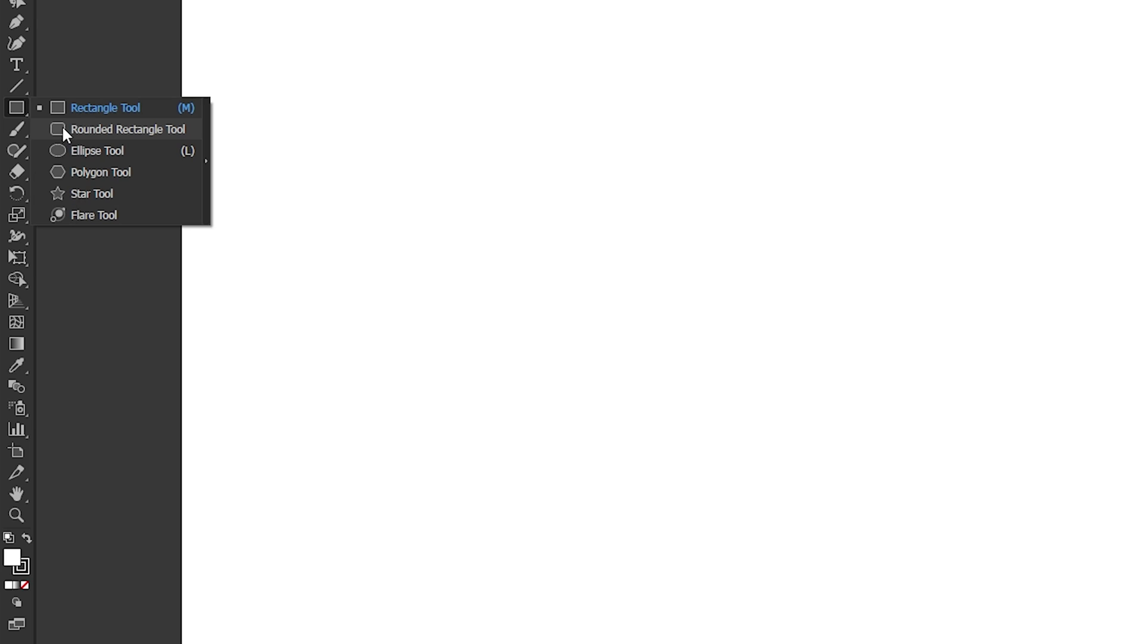
click(63, 150)
click(109, 41)
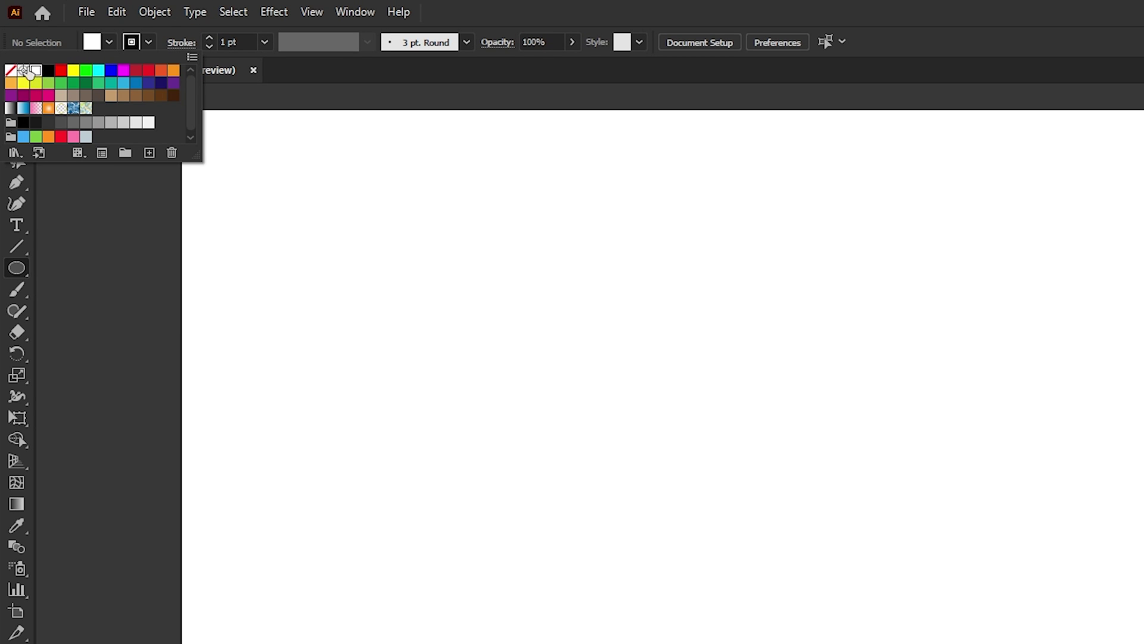
click(11, 72)
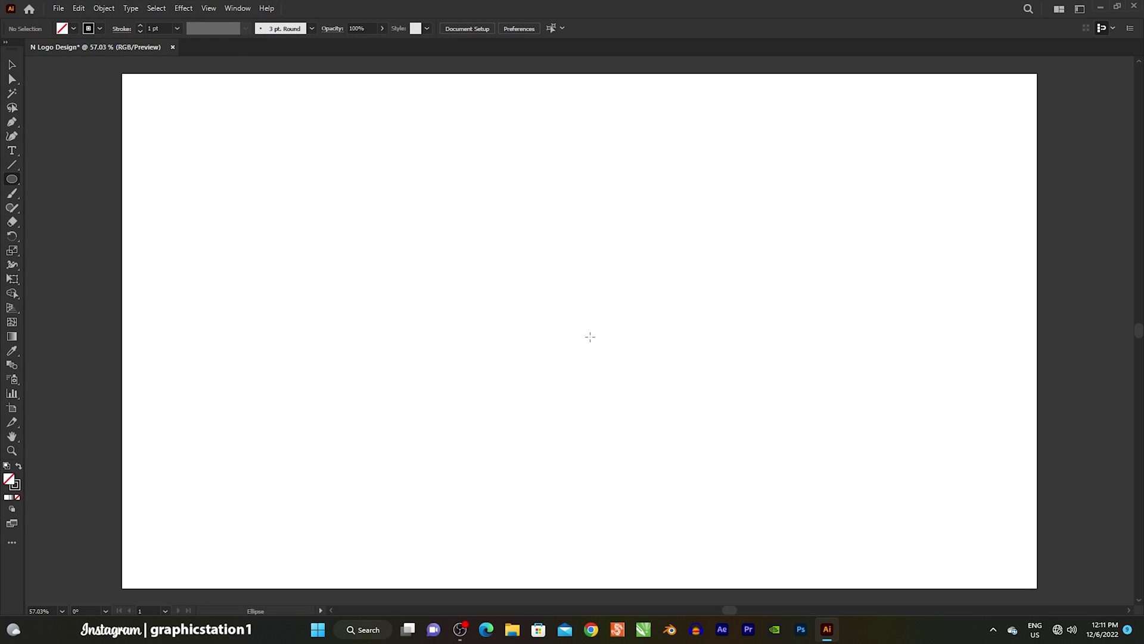
Draw a 220 × 220 px circle on the artboard.
click(590, 337)
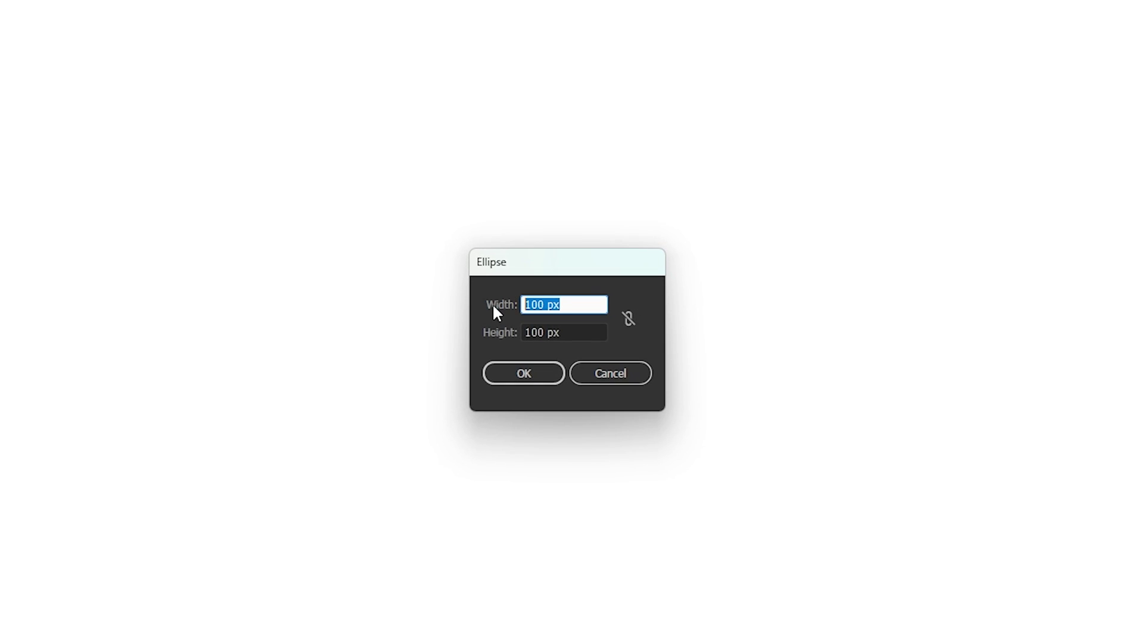
text(220)
key(Tab)
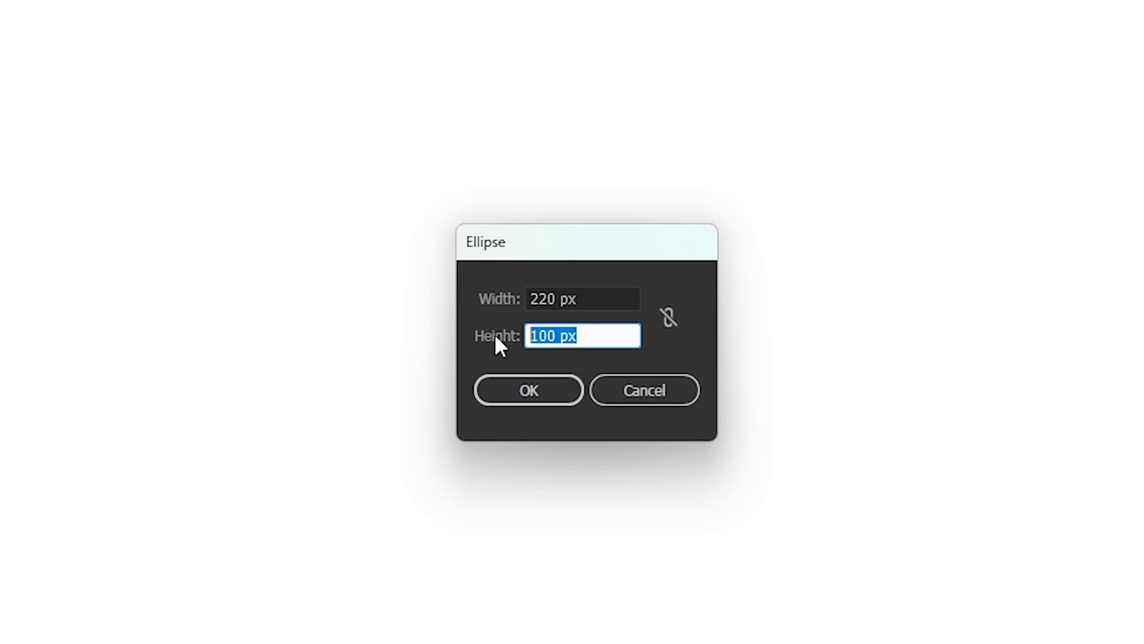
text(220)
click(531, 388)
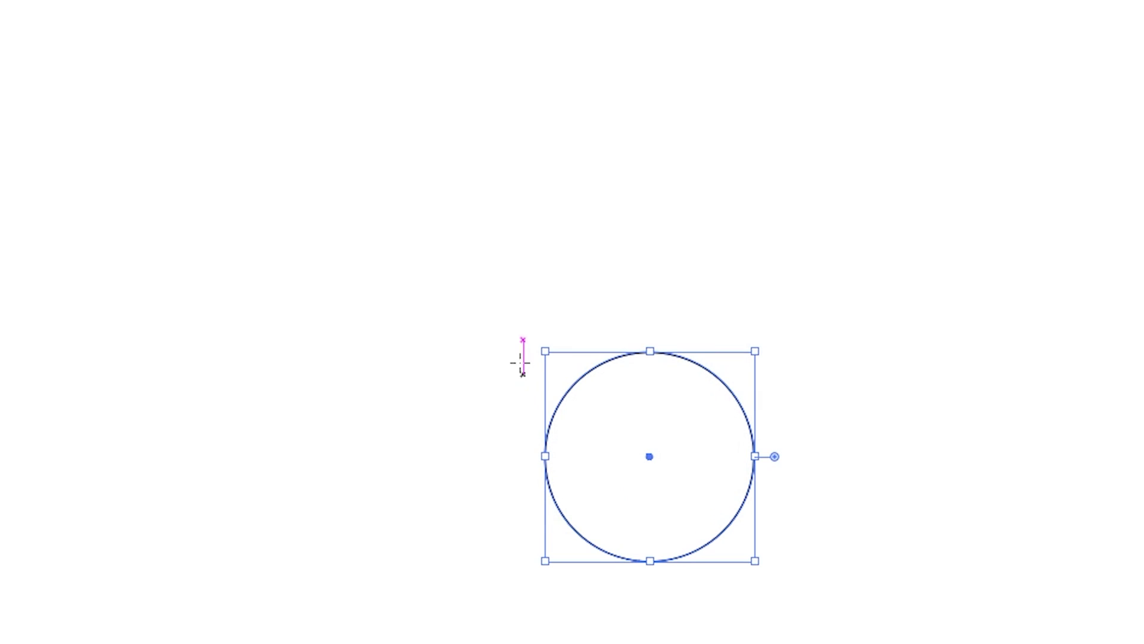
Add a small 45 × 45 px circle.
click(489, 321)
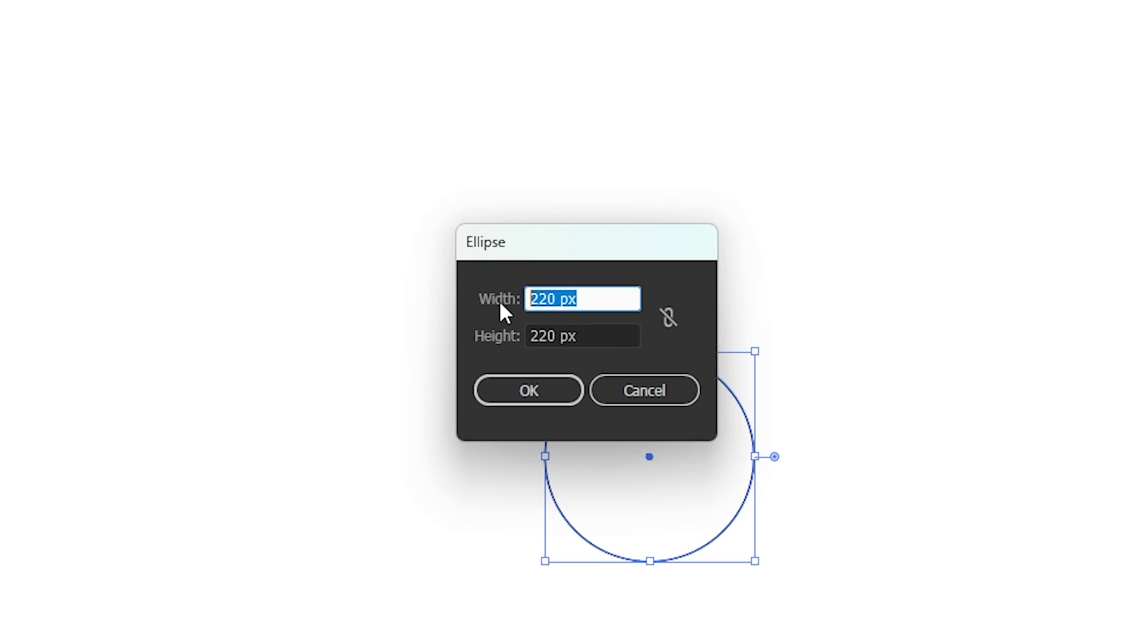
text(45)
key(Tab)
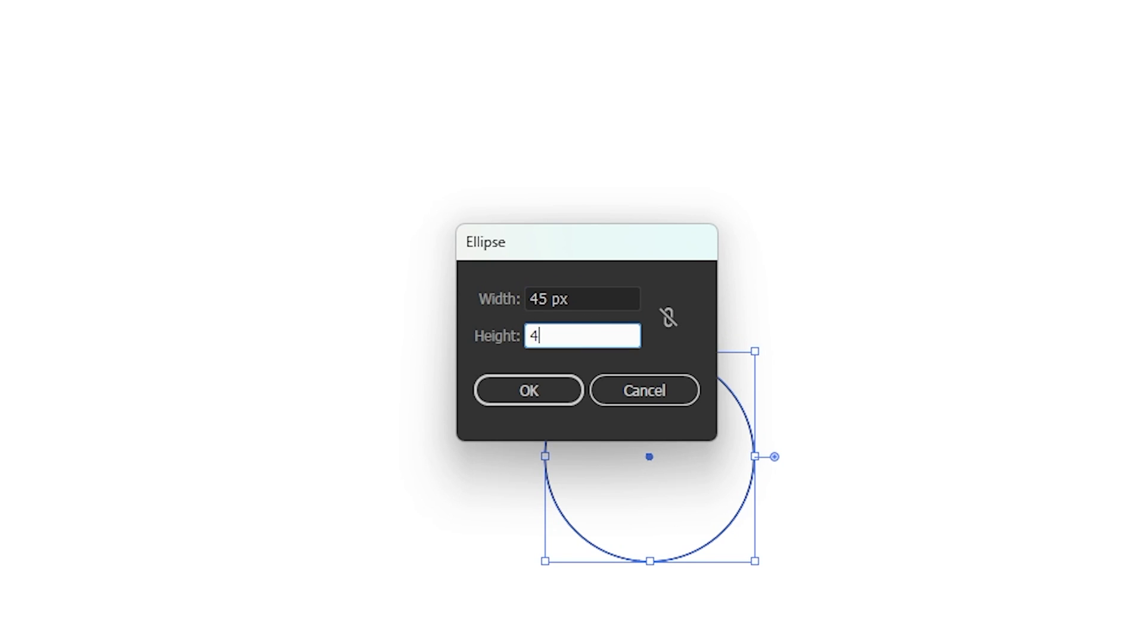
click(535, 391)
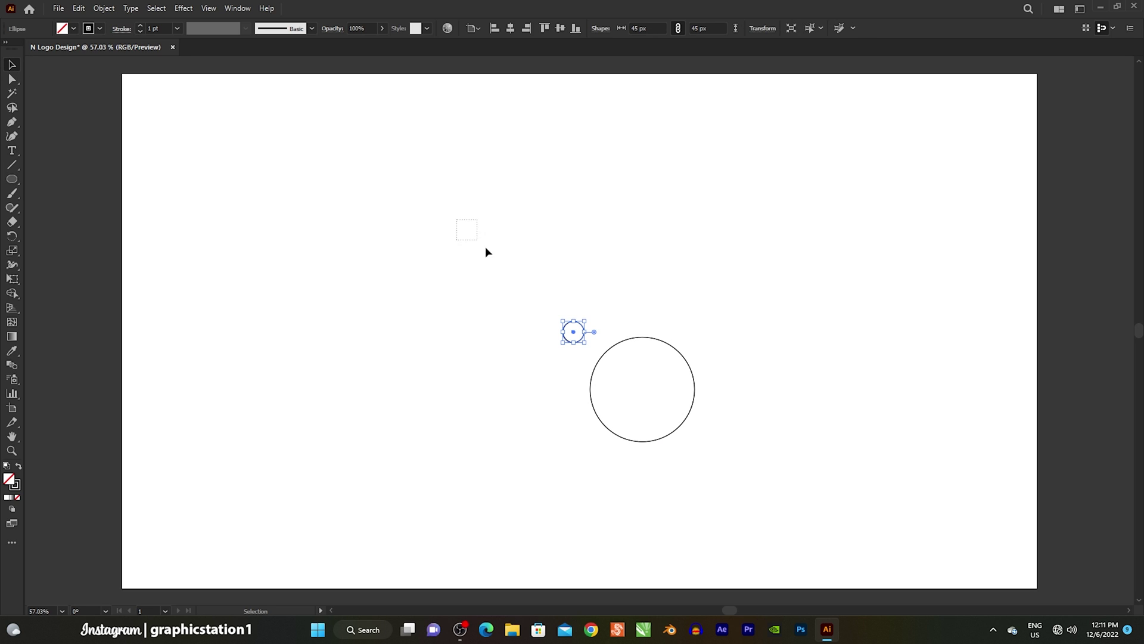
Align the 45 px circle horizontally and vertically centred on the 220 px circle using the Align panel.
shift+click(659, 440)
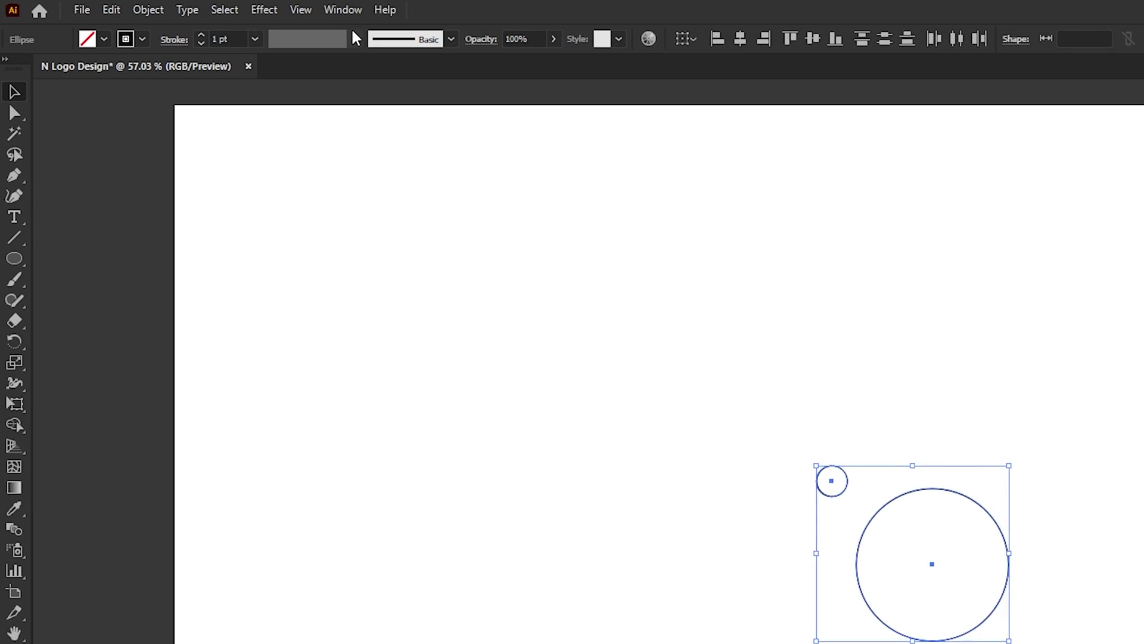
click(237, 8)
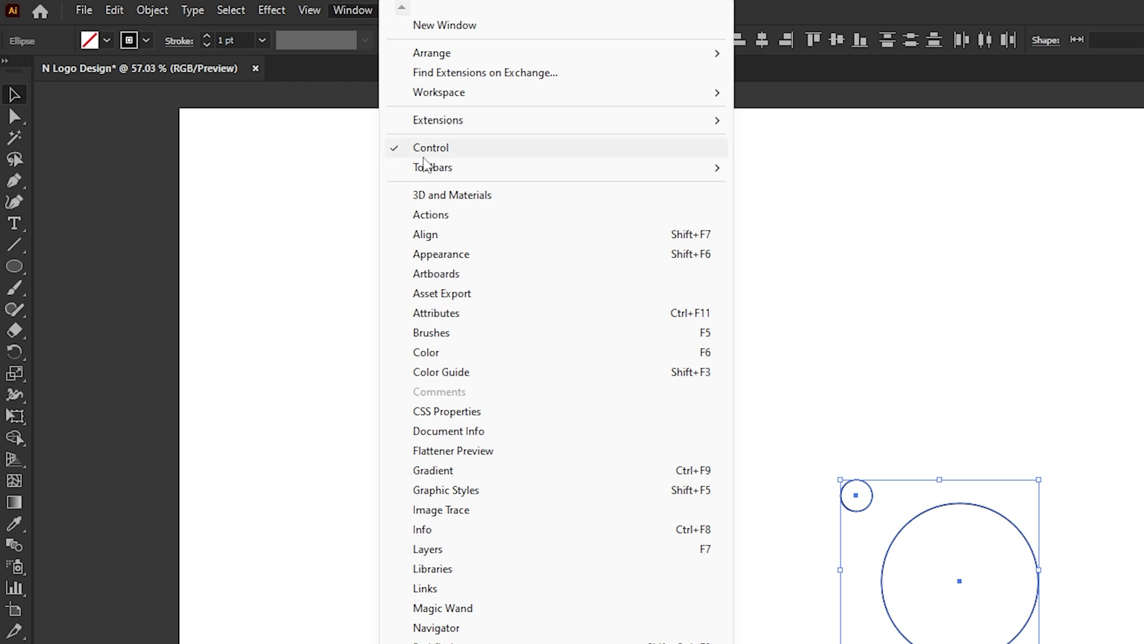
click(493, 238)
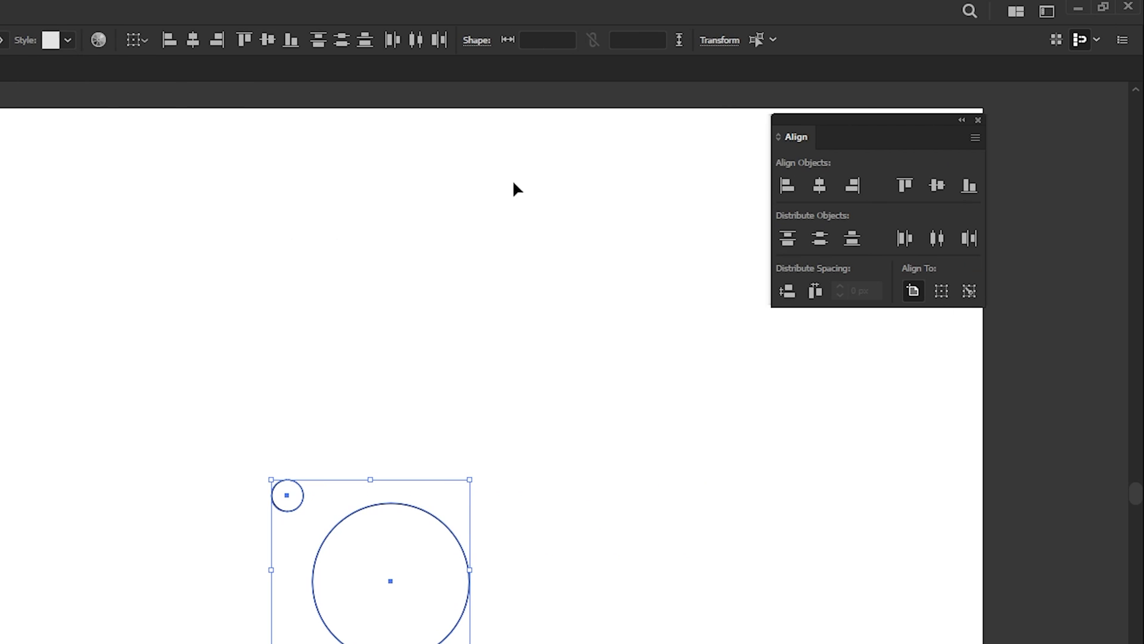
drag(918, 135, 729, 433)
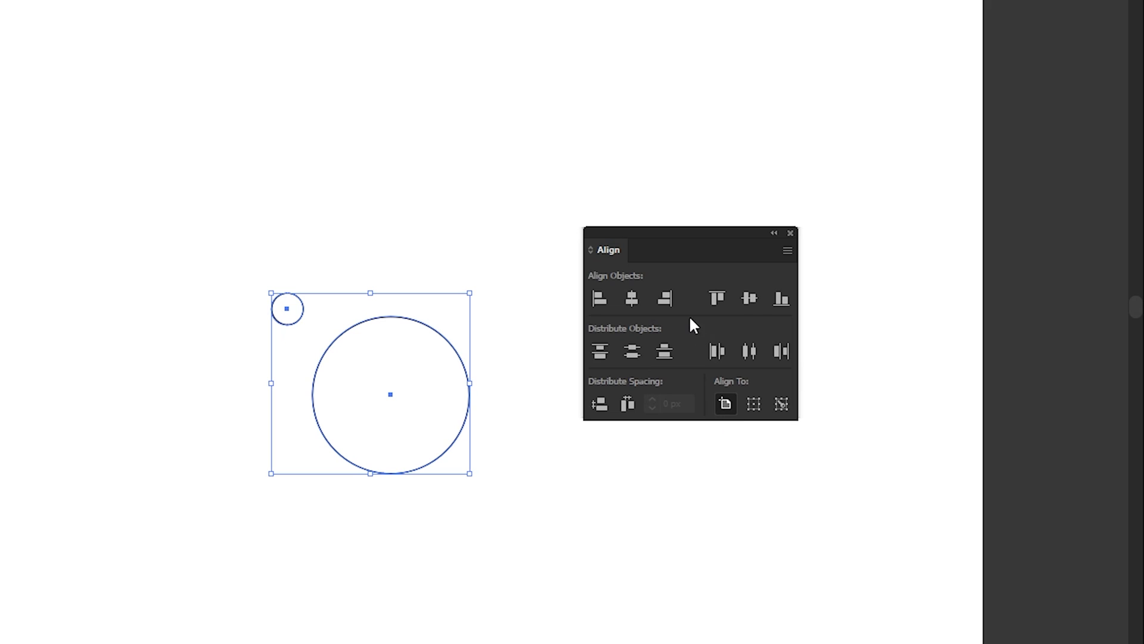
click(634, 300)
click(750, 298)
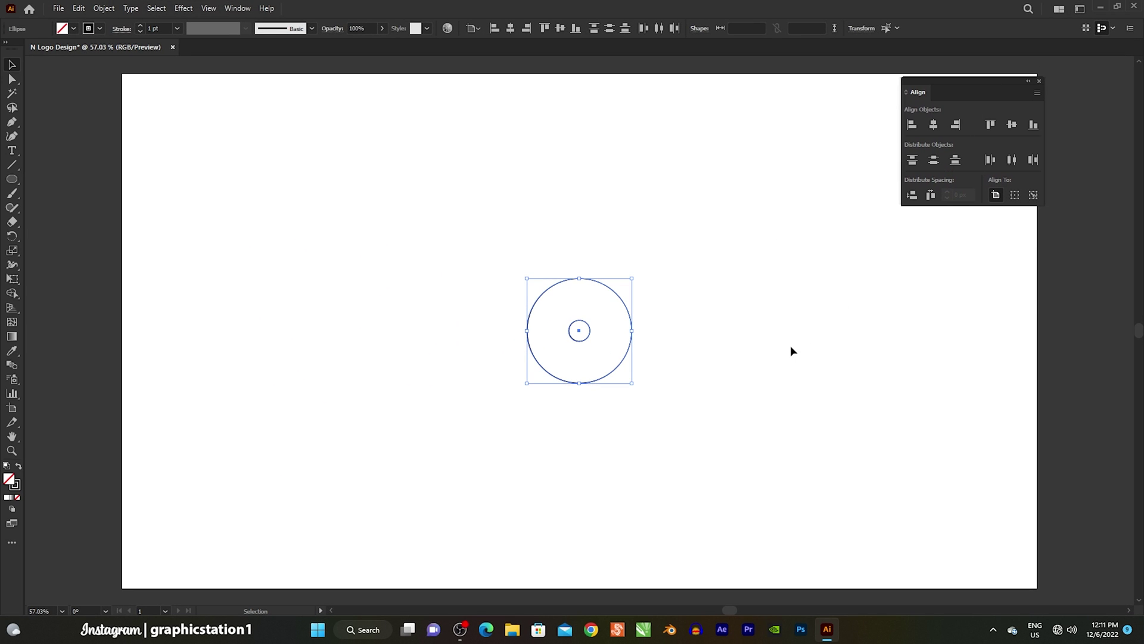
click(786, 348)
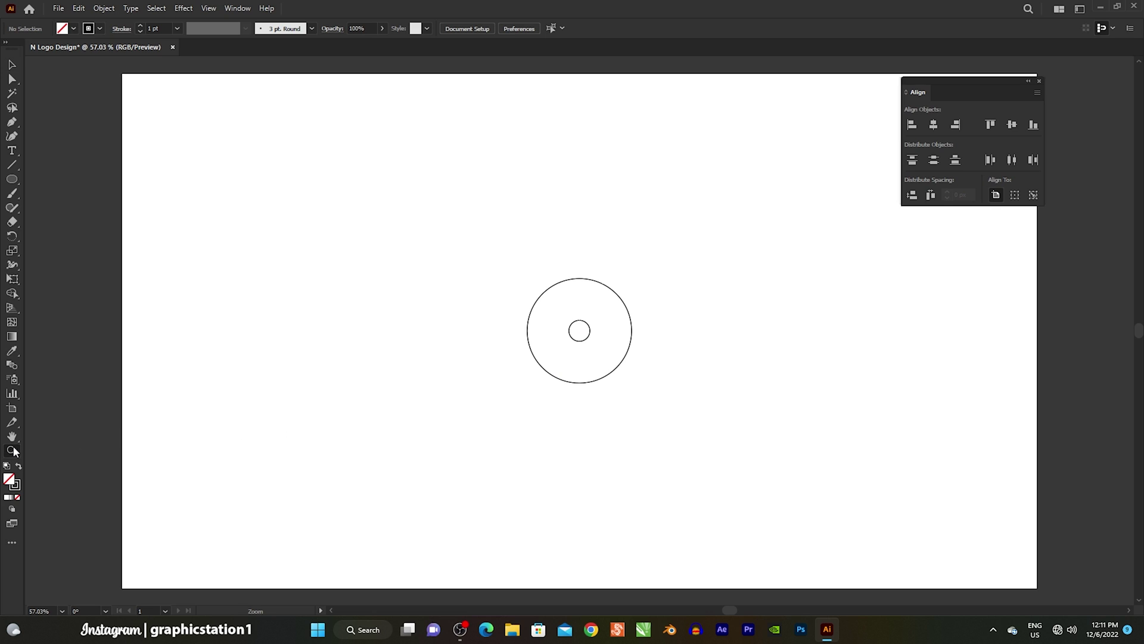
Move both circles to the artboard's left side and set their Align Stroke to Center.
drag(575, 326, 777, 487)
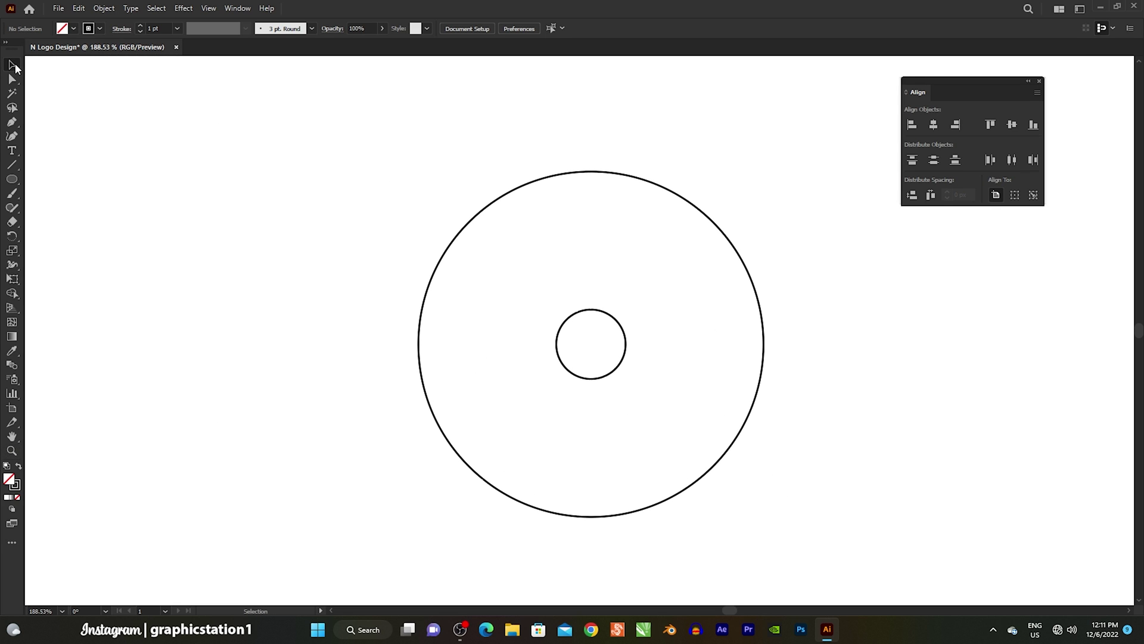
drag(577, 332, 676, 484)
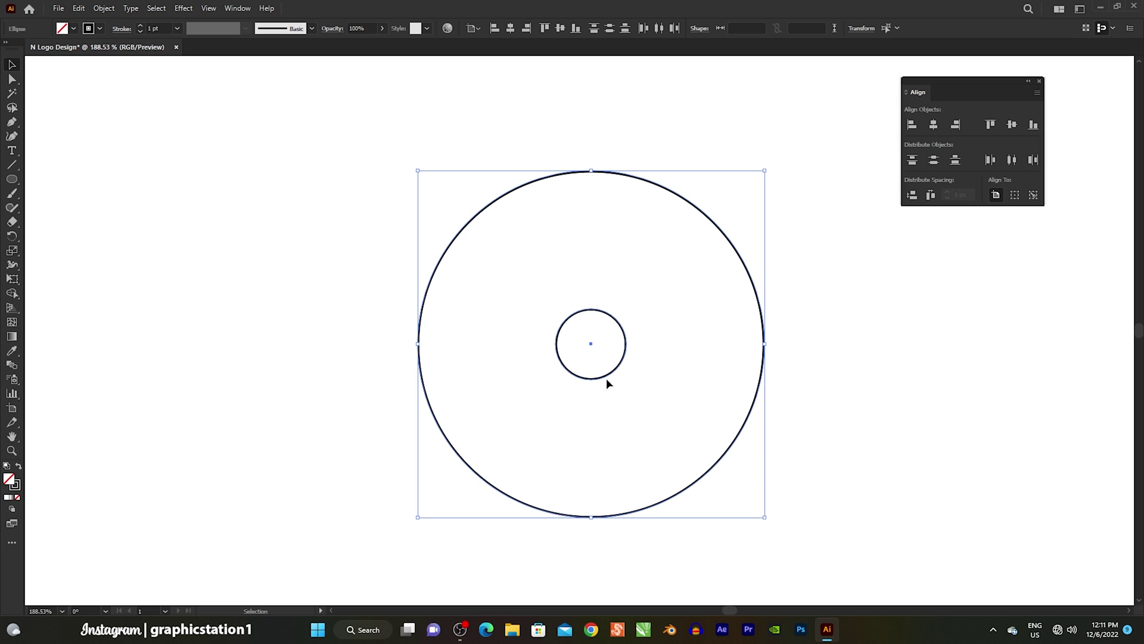
mouse_move(590, 343)
mouse_down()
mouse_move(238, 341)
mouse_move(284, 344)
mouse_up()
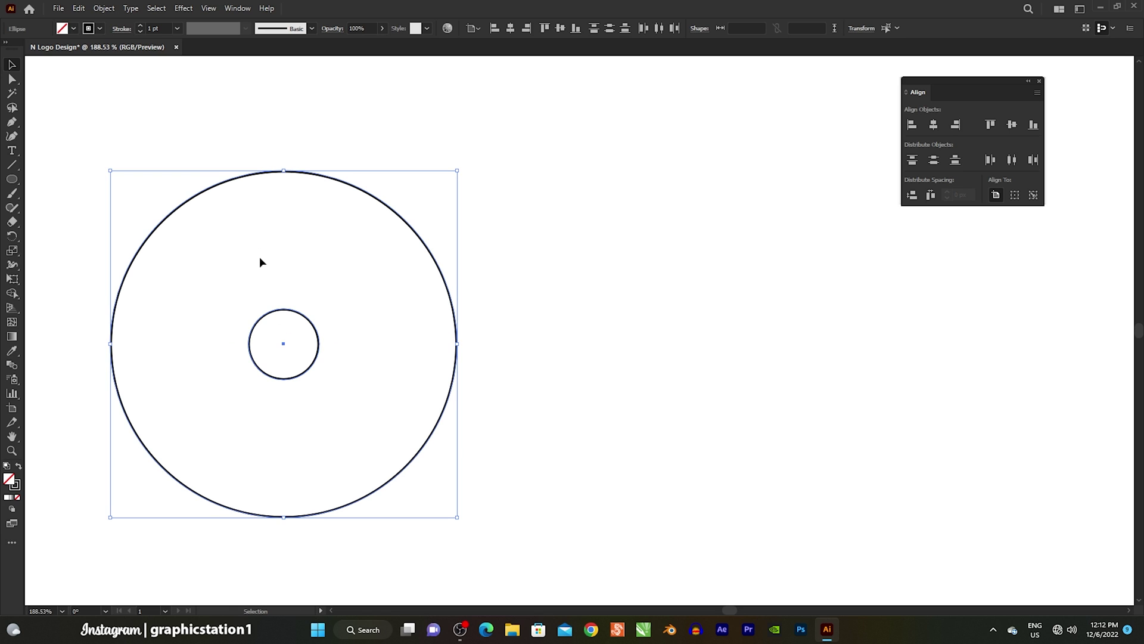
click(188, 40)
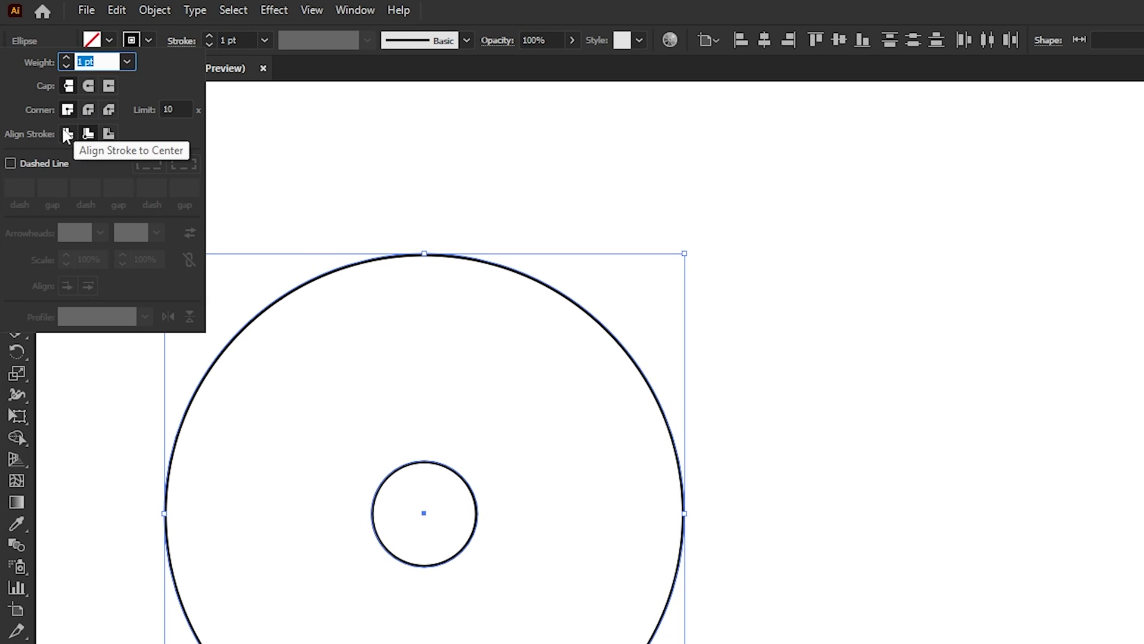
click(68, 134)
click(198, 117)
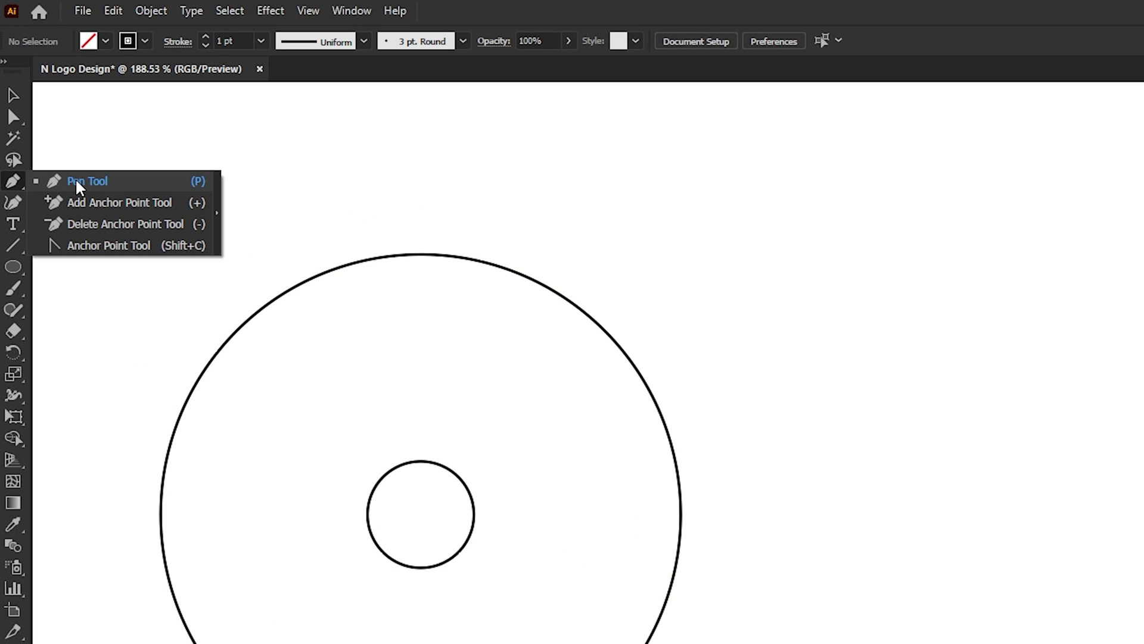
Draw straight Pen lines rightward from the tops of the large and small circles.
drag(9, 189, 75, 180)
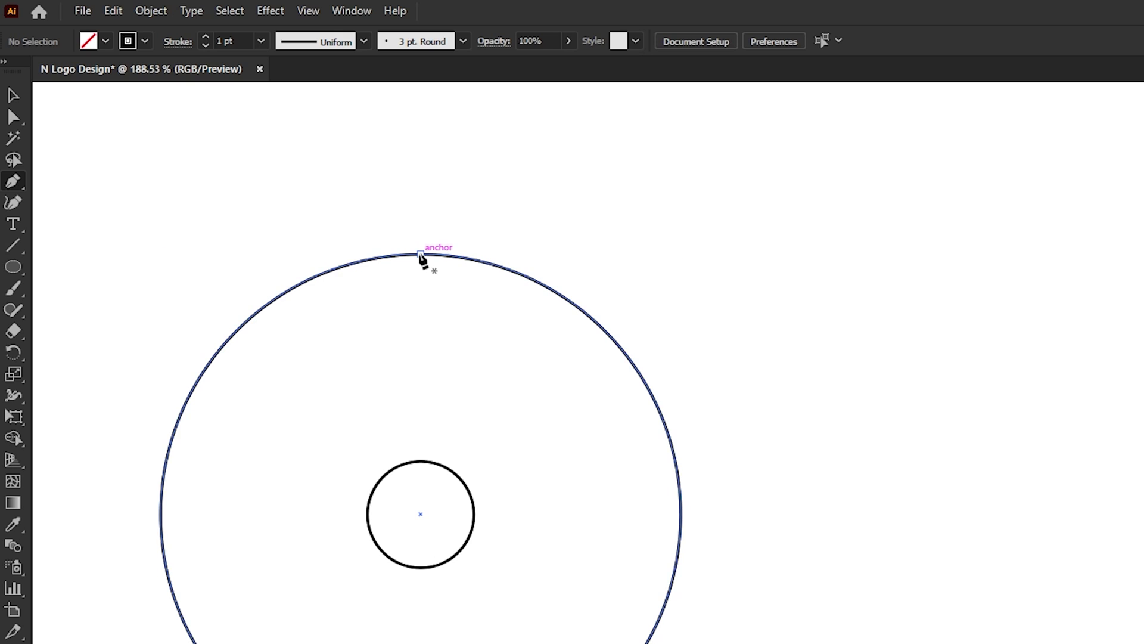
click(420, 255)
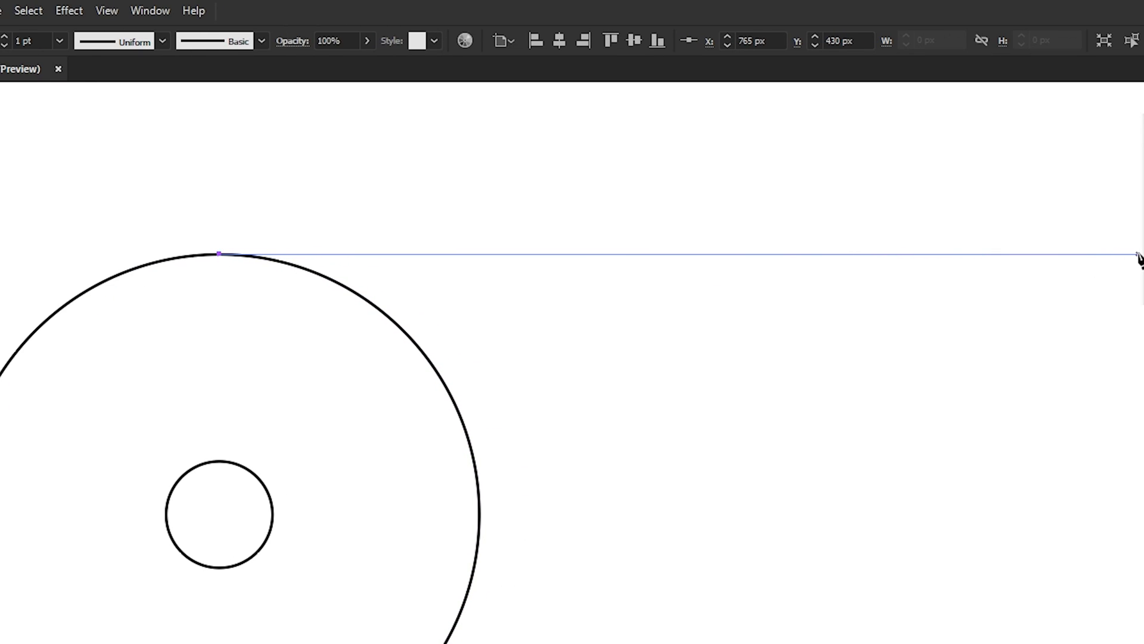
click(1139, 255)
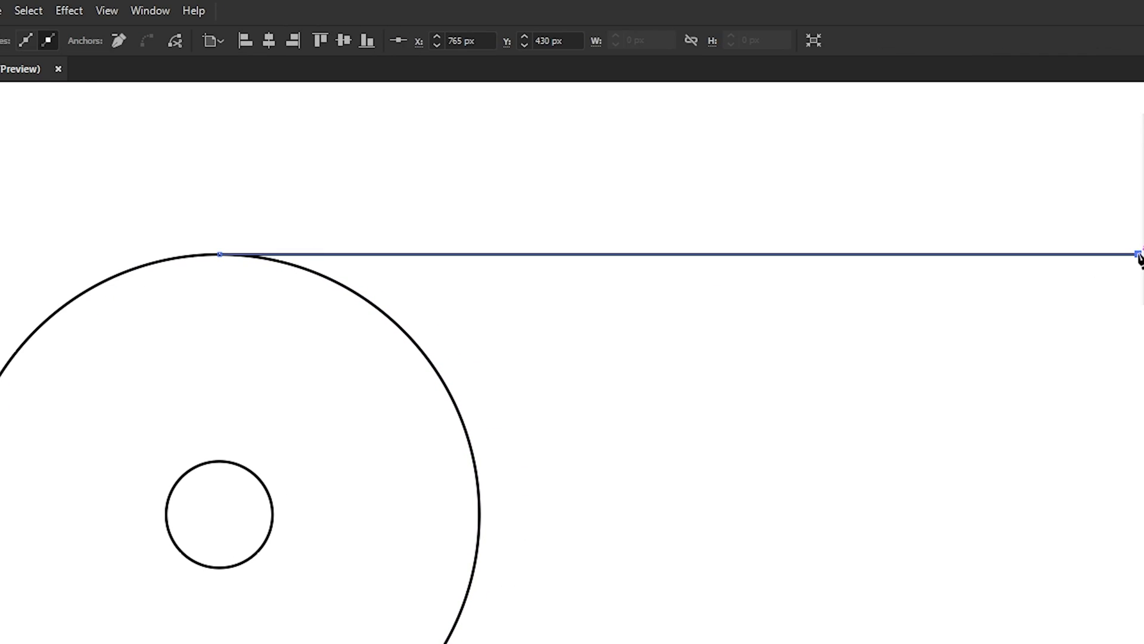
key(Return)
click(219, 461)
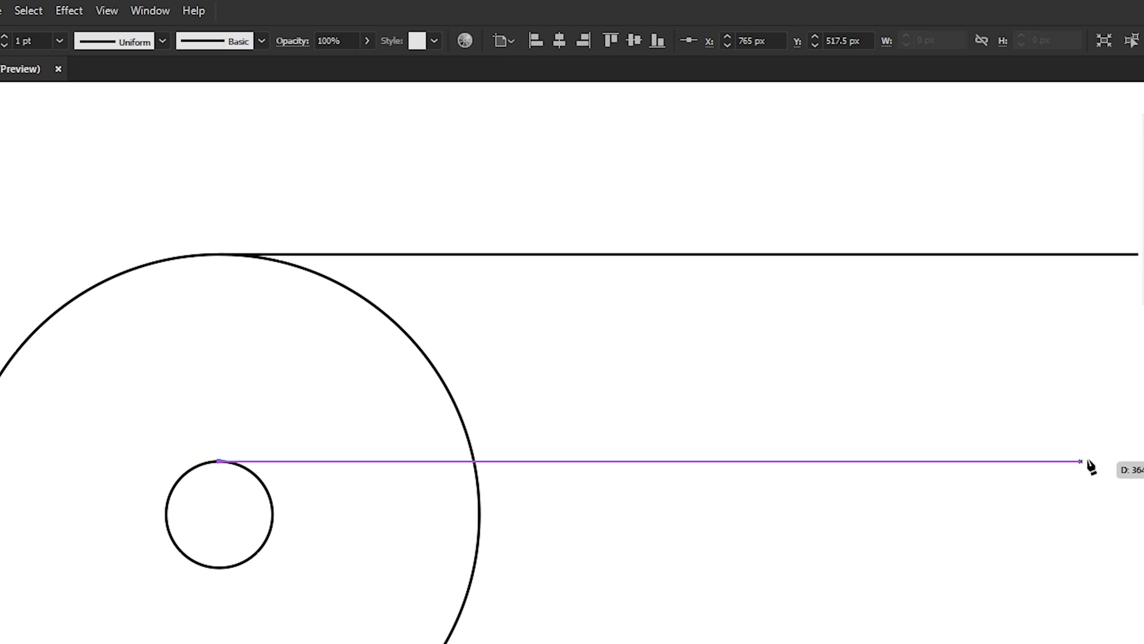
click(1139, 461)
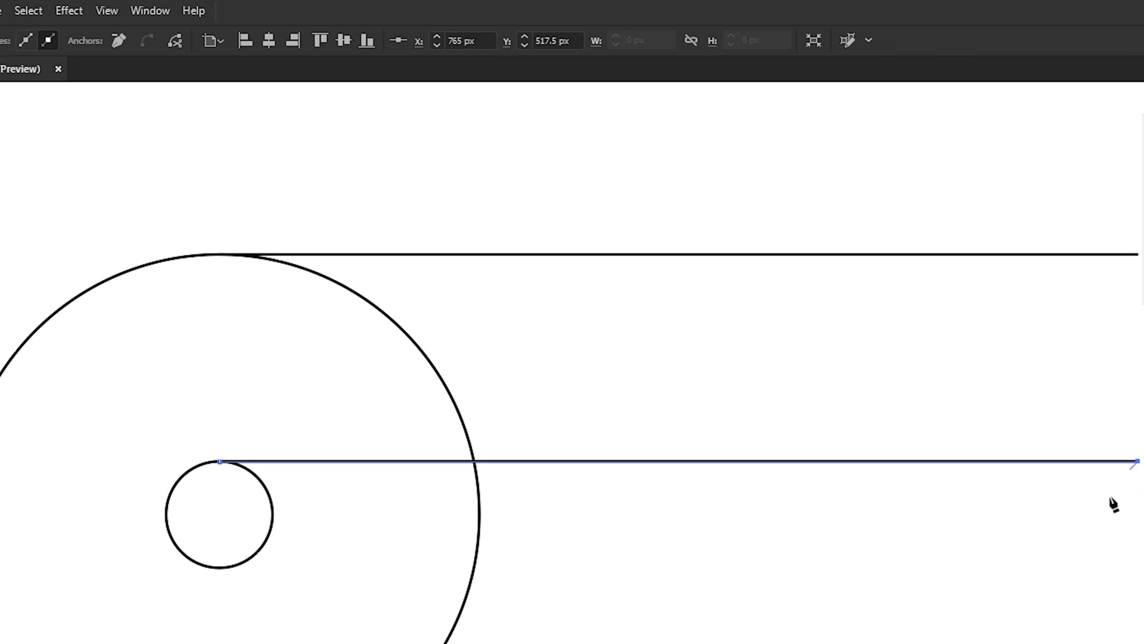
key(Return)
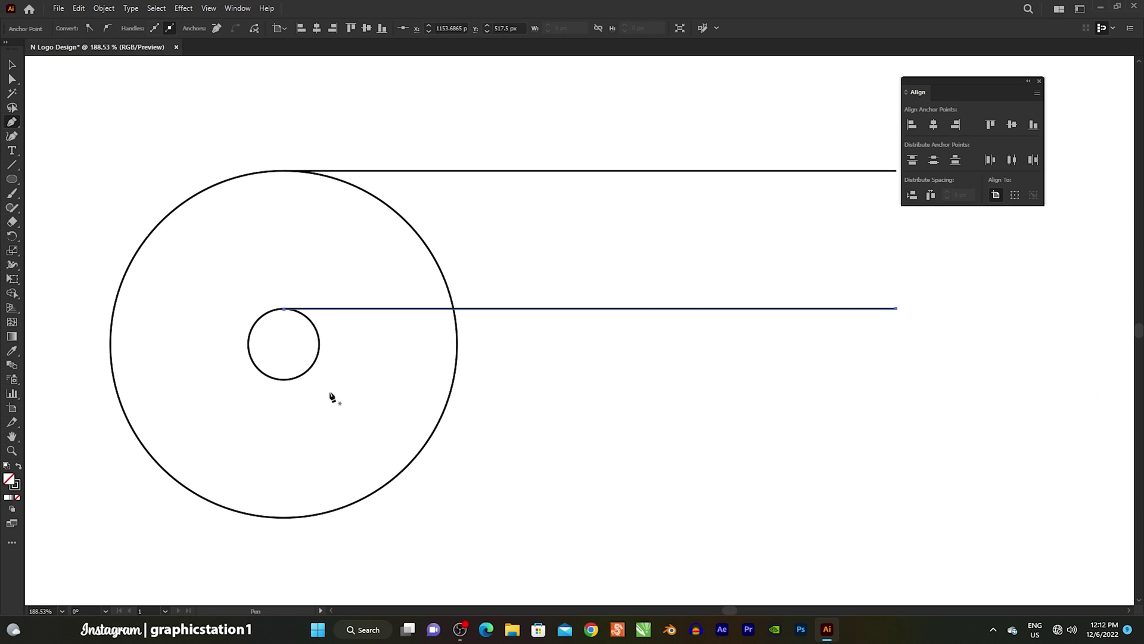
Draw matching rightward lines from the bottoms of the small and large circles, ending level.
click(283, 379)
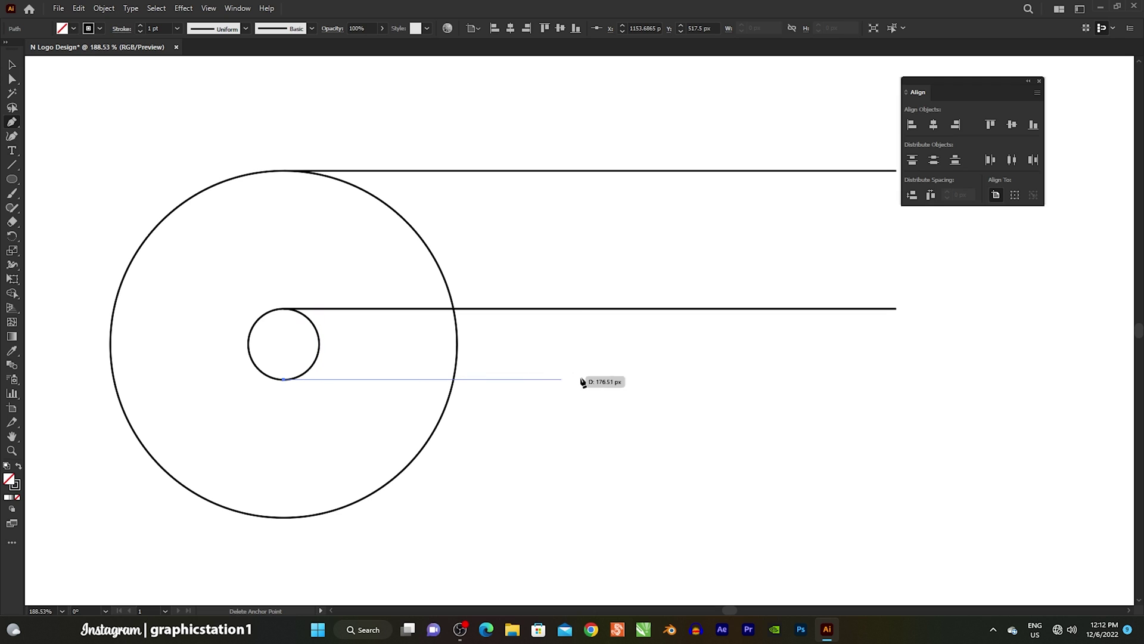
click(897, 379)
key(Return)
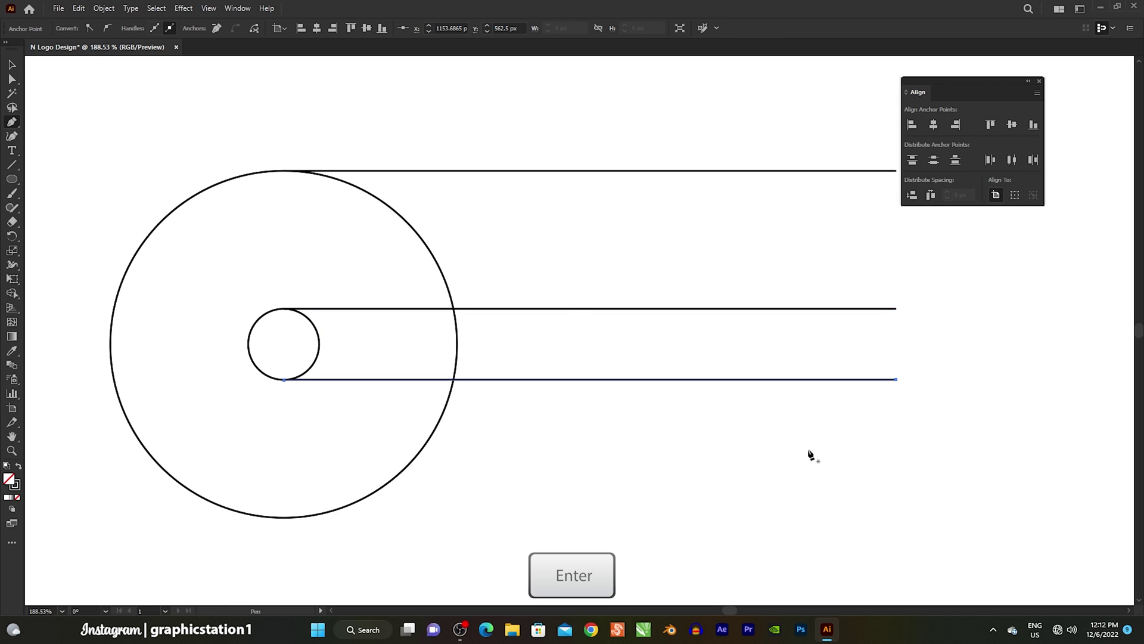
ctrl+click(286, 517)
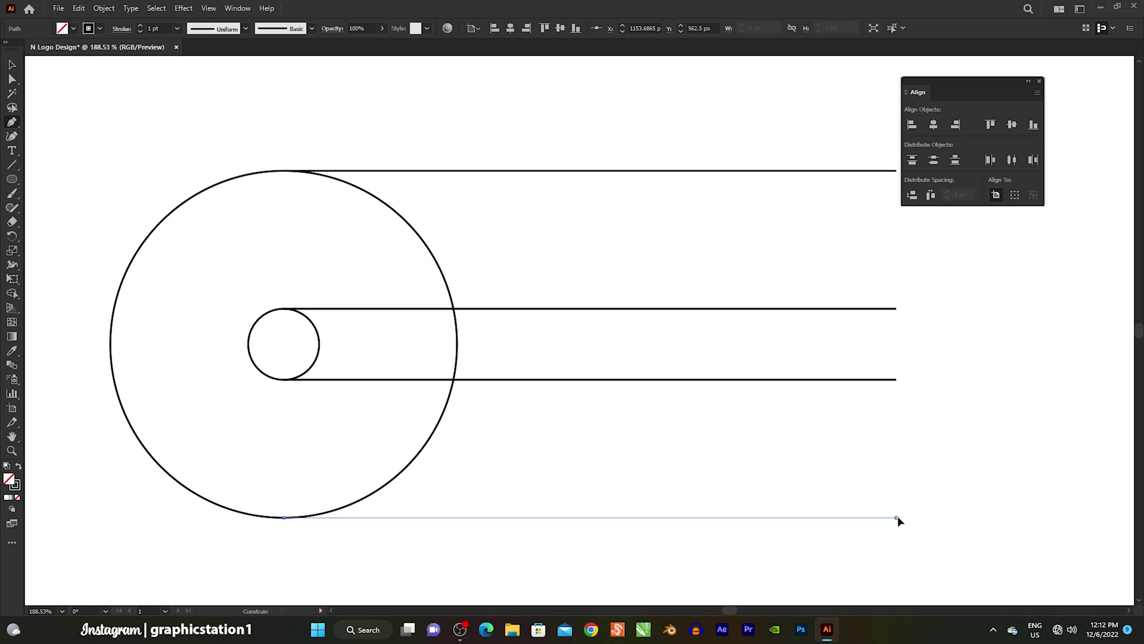
click(897, 518)
key(Return)
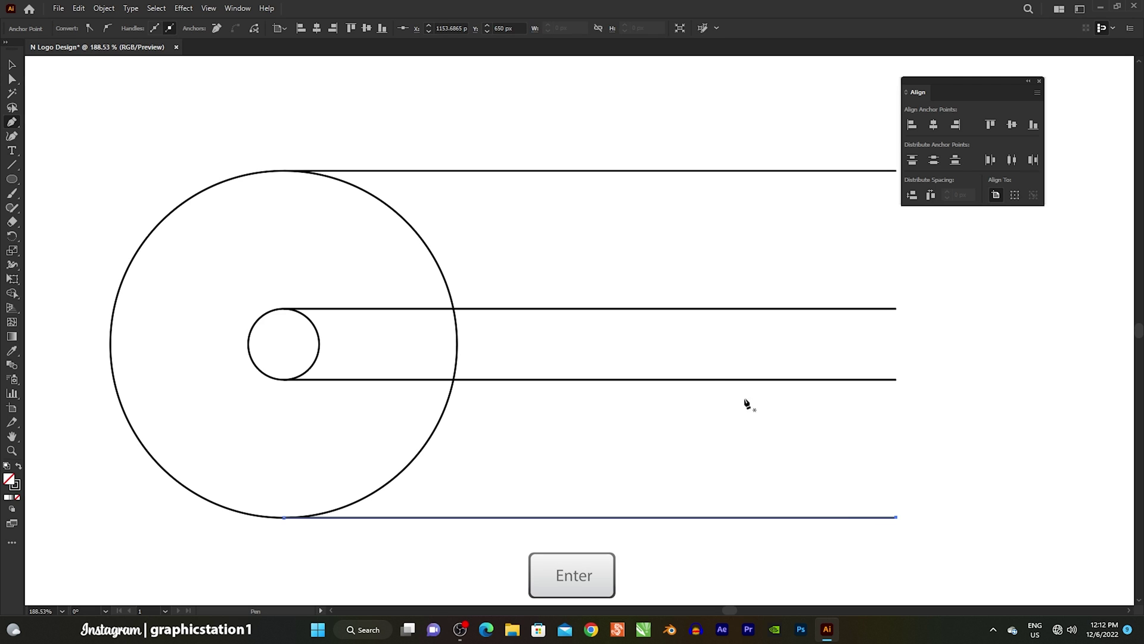
click(12, 65)
click(113, 153)
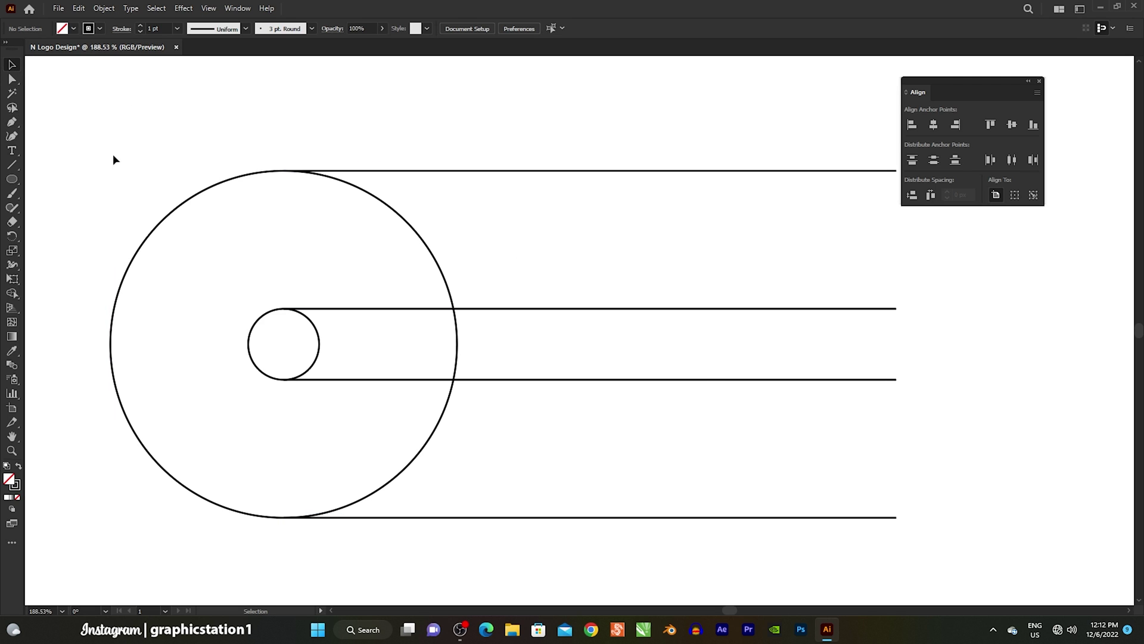
Paste a copy of the small circle in front and enlarge it to 133 px, reaching the large circle's top.
click(248, 344)
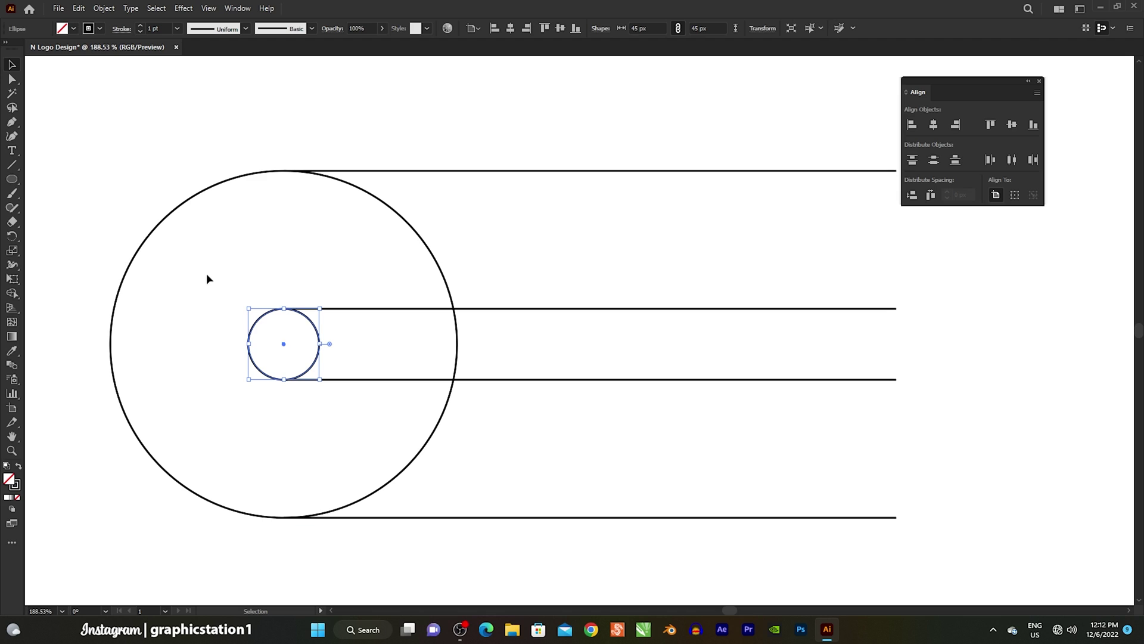
click(114, 10)
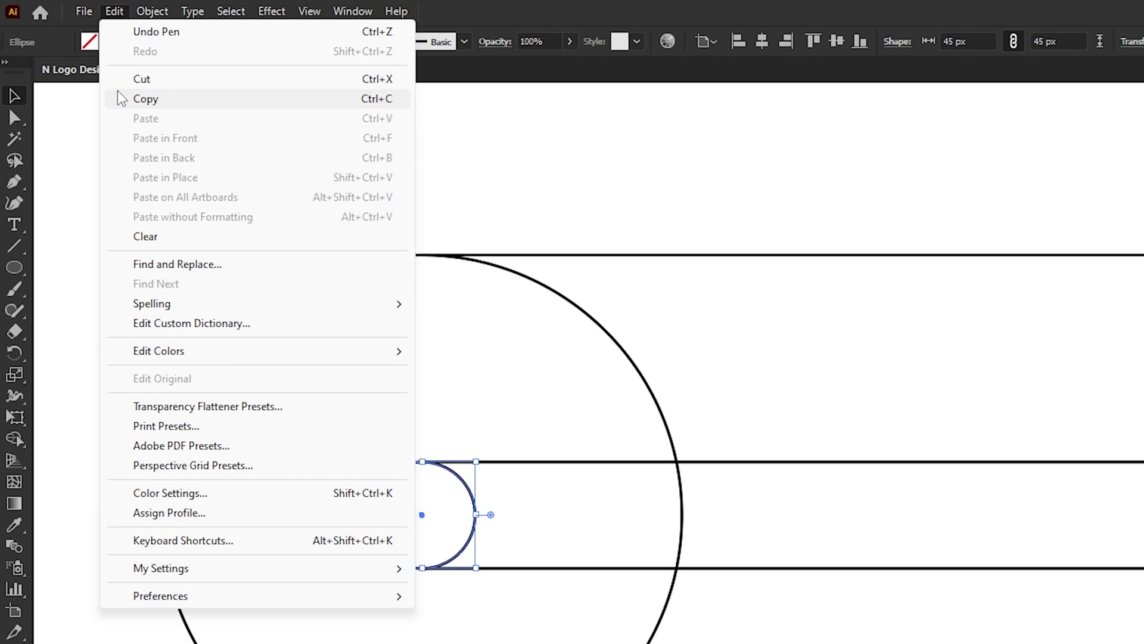
click(117, 96)
click(113, 10)
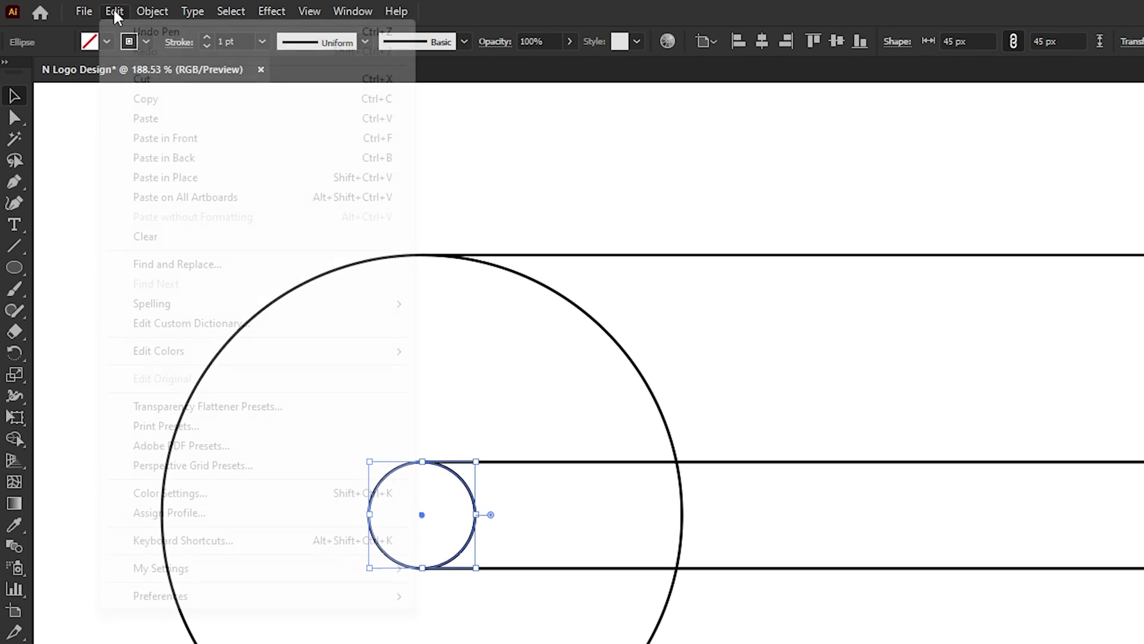
click(119, 137)
scroll(123, 257, up, 2)
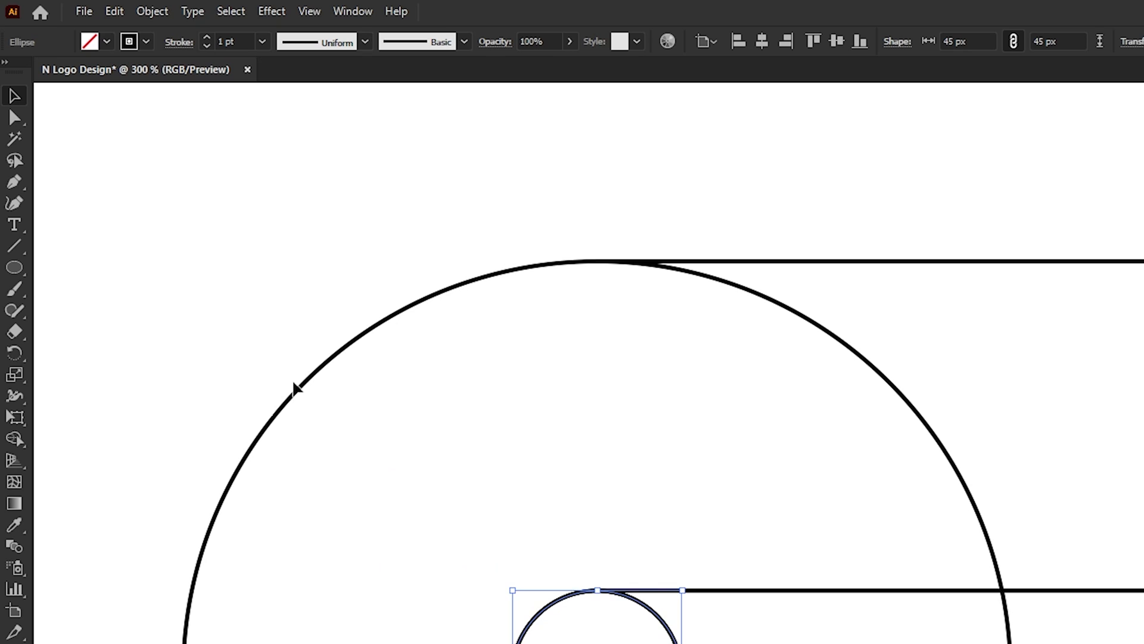
drag(597, 592, 616, 253)
scroll(596, 250, up, 4)
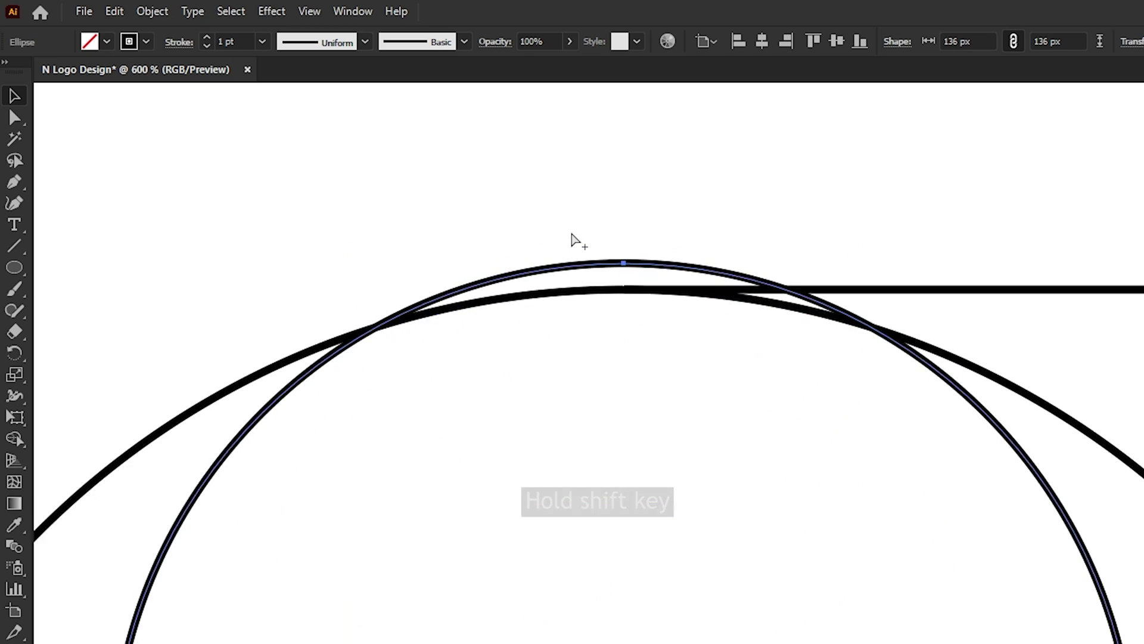
drag(684, 287, 684, 331)
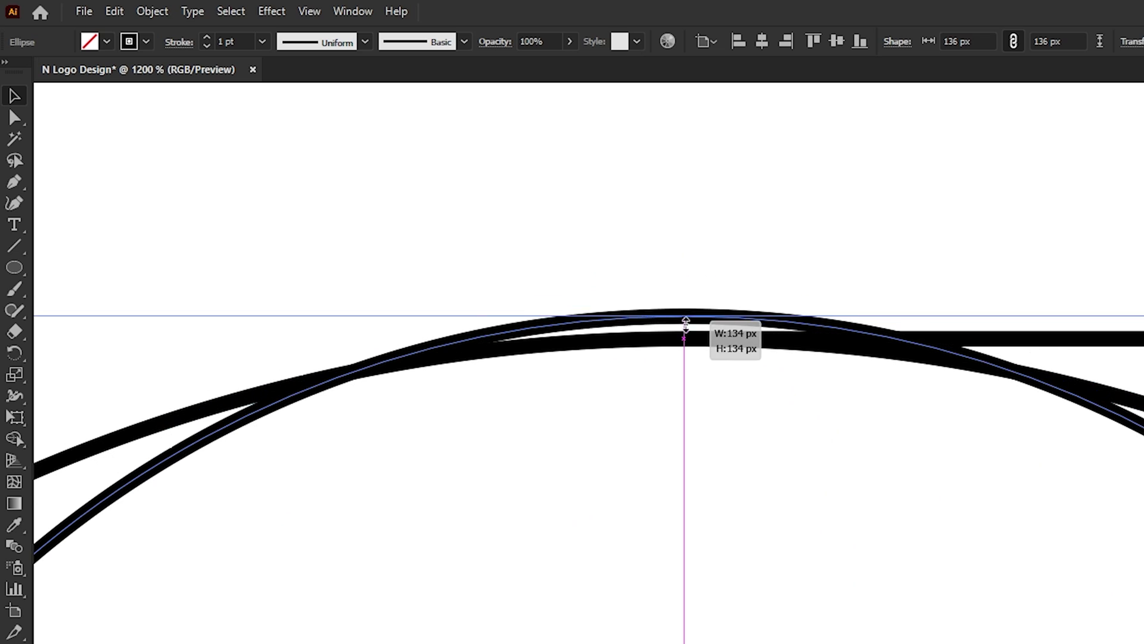
click(637, 395)
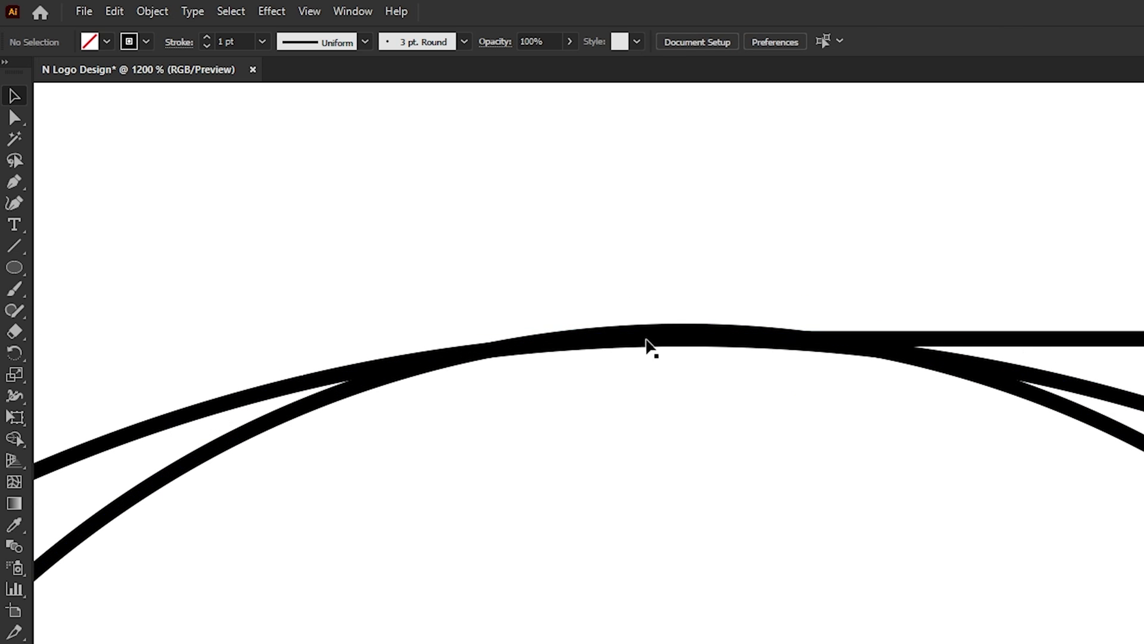
Recentre the view and copy the small circle again.
scroll(680, 233, down, 4)
scroll(680, 232, down, 2)
scroll(702, 518, up, 1)
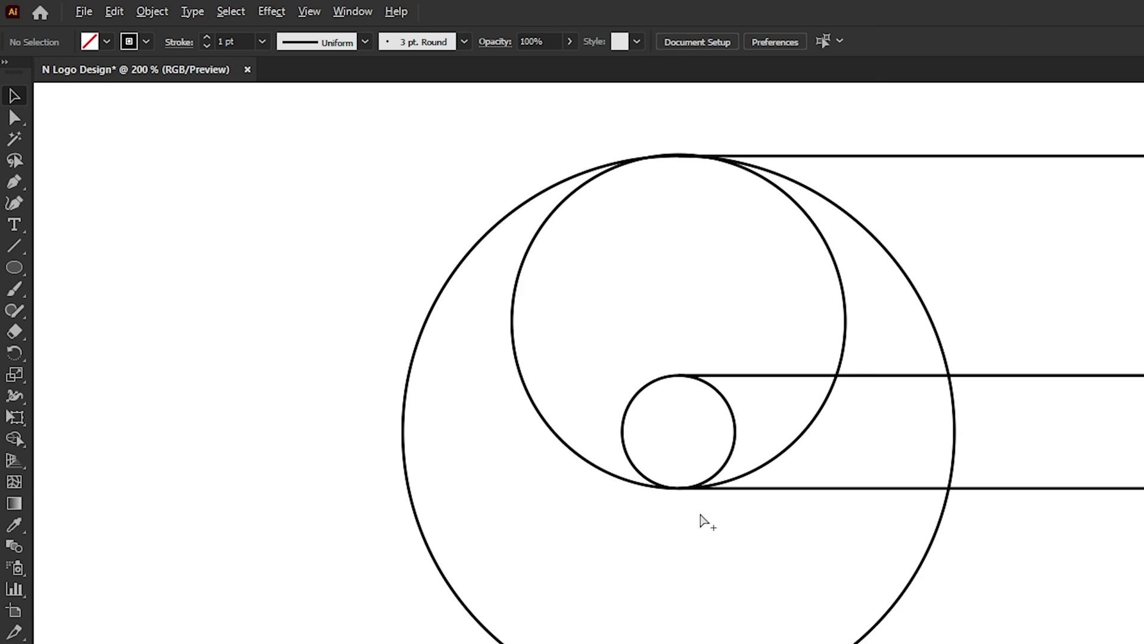
scroll(700, 514, up, 2)
drag(688, 525, 693, 454)
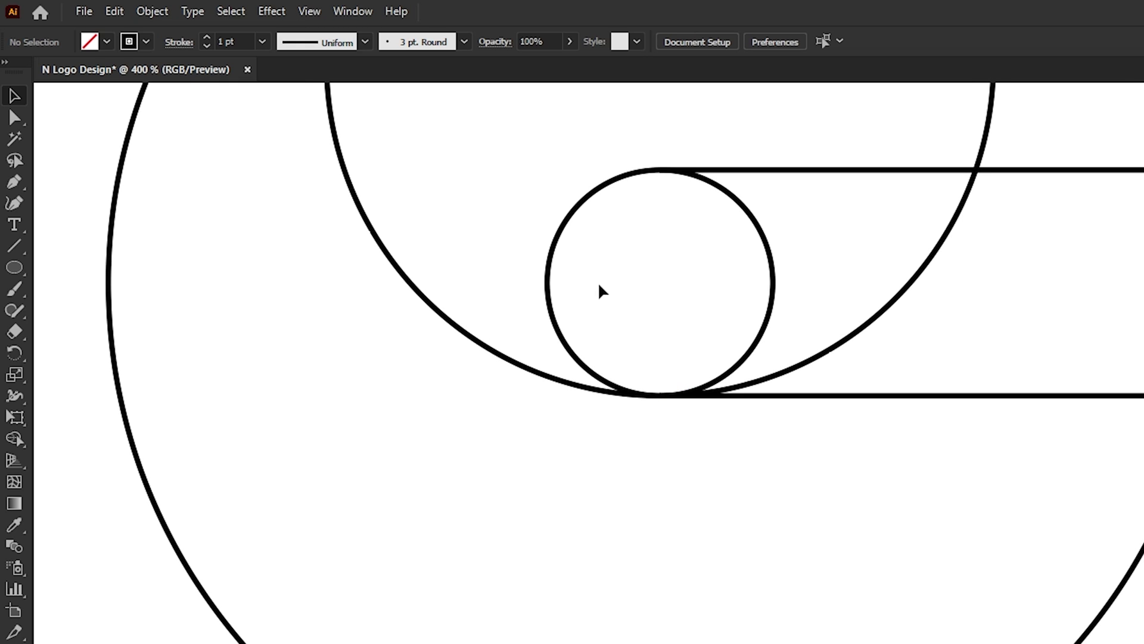
click(548, 274)
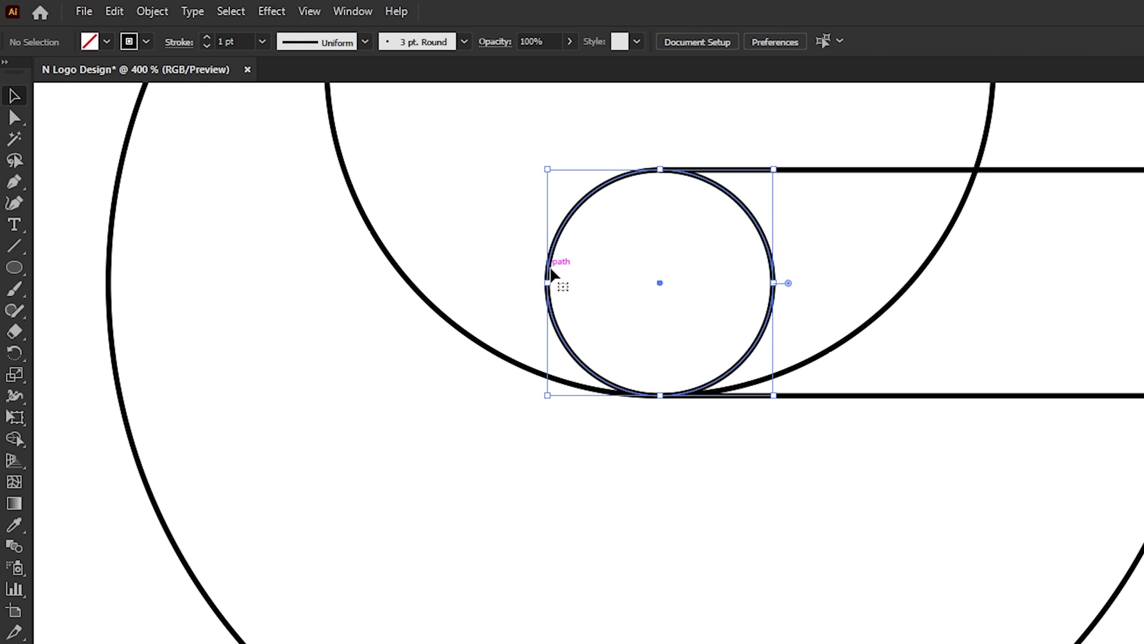
click(114, 11)
Paste another small-circle copy and stretch it to 133 px, down to the large circle's bottom.
click(130, 156)
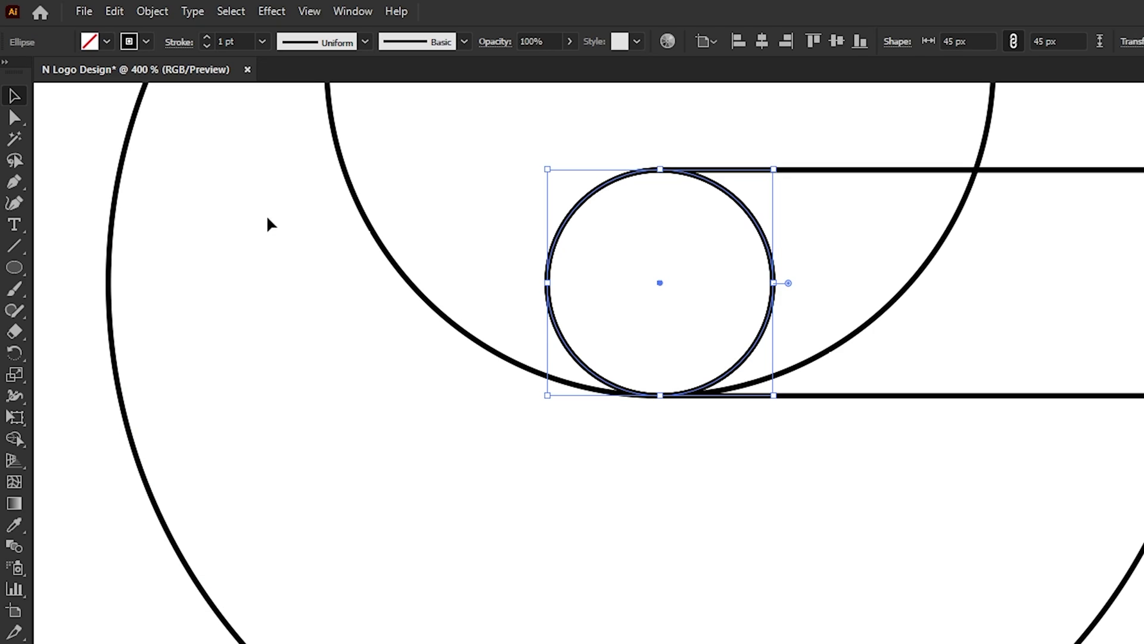
drag(442, 264, 439, 567)
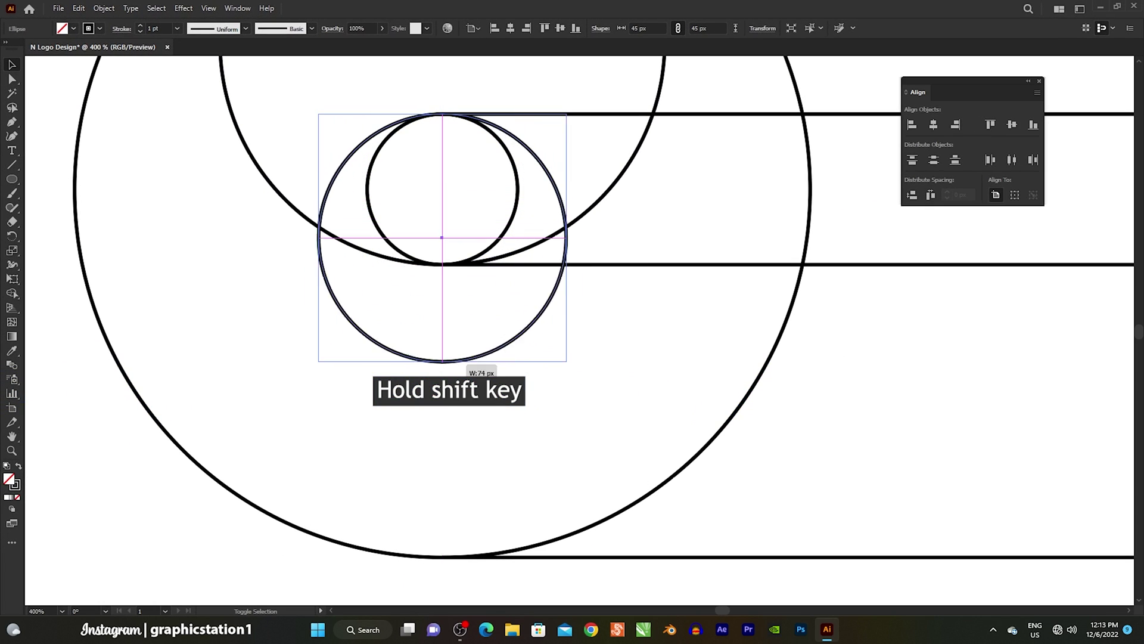
scroll(439, 577, up, 4)
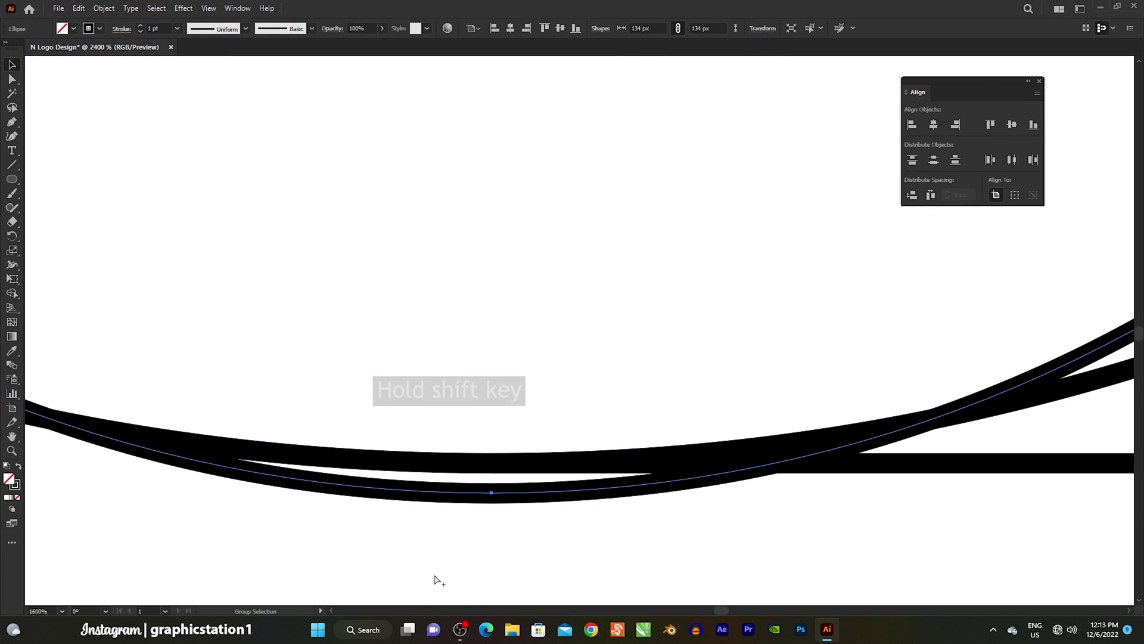
drag(491, 493, 492, 471)
scroll(492, 471, up, 1)
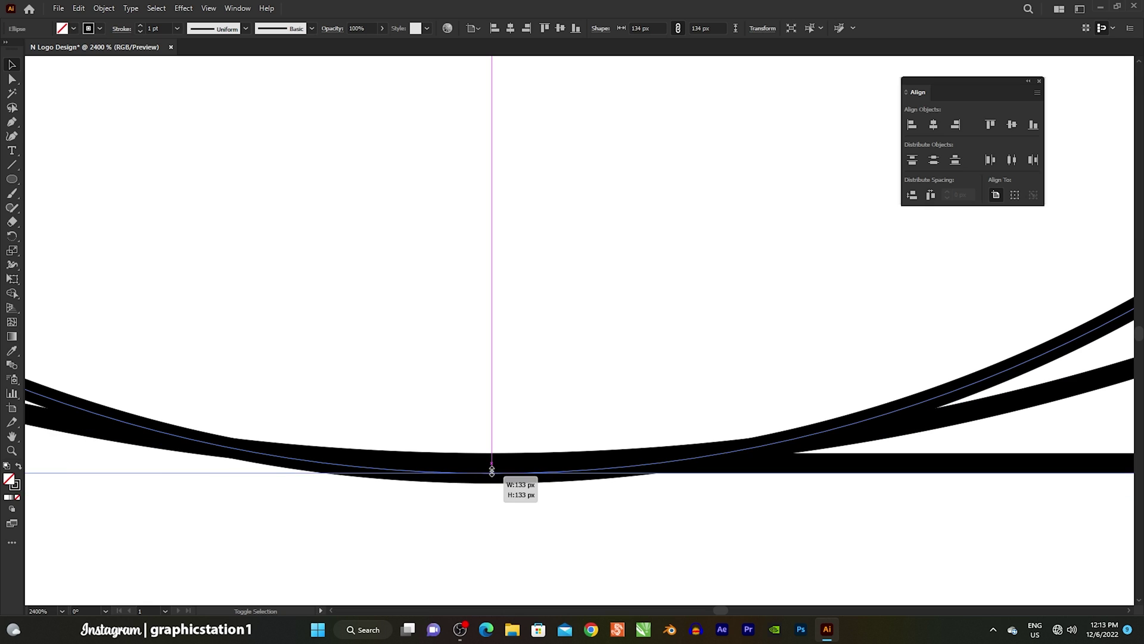
click(490, 506)
drag(535, 424, 516, 494)
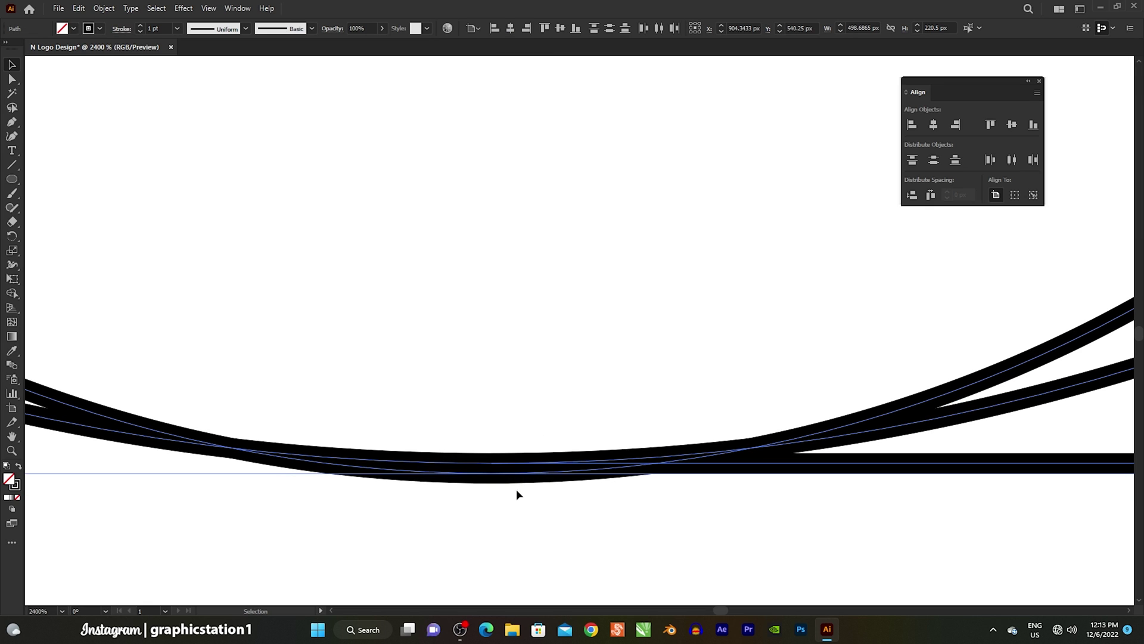
click(512, 506)
scroll(417, 529, down, 2)
scroll(417, 529, down, 3)
Select all the circles, copy them, and paste in front.
scroll(417, 529, down, 2)
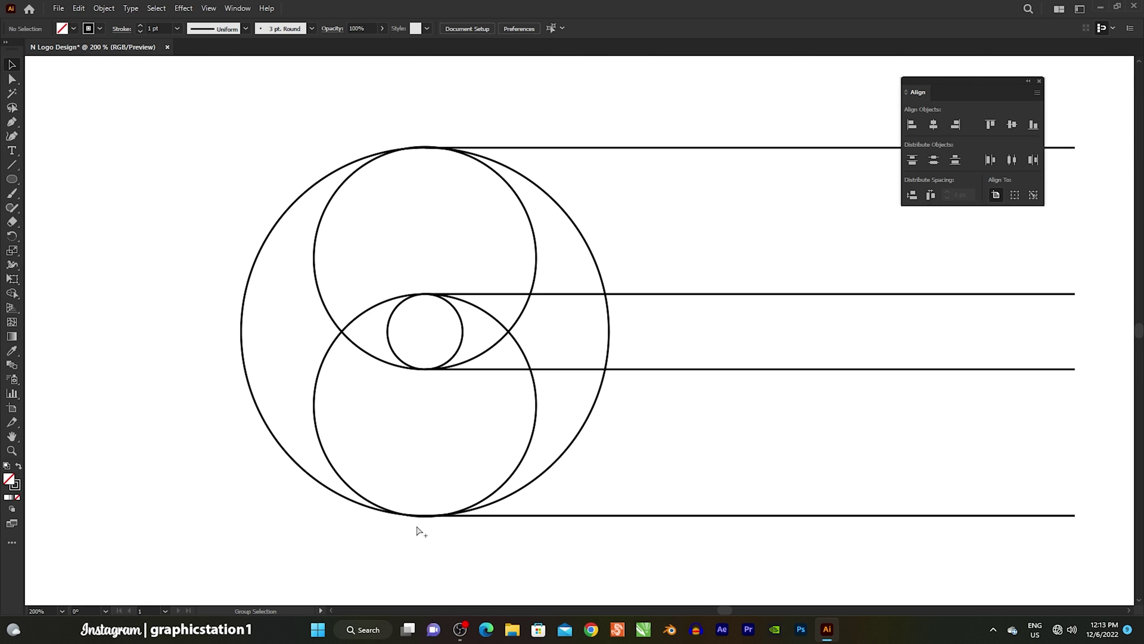
drag(291, 118, 324, 197)
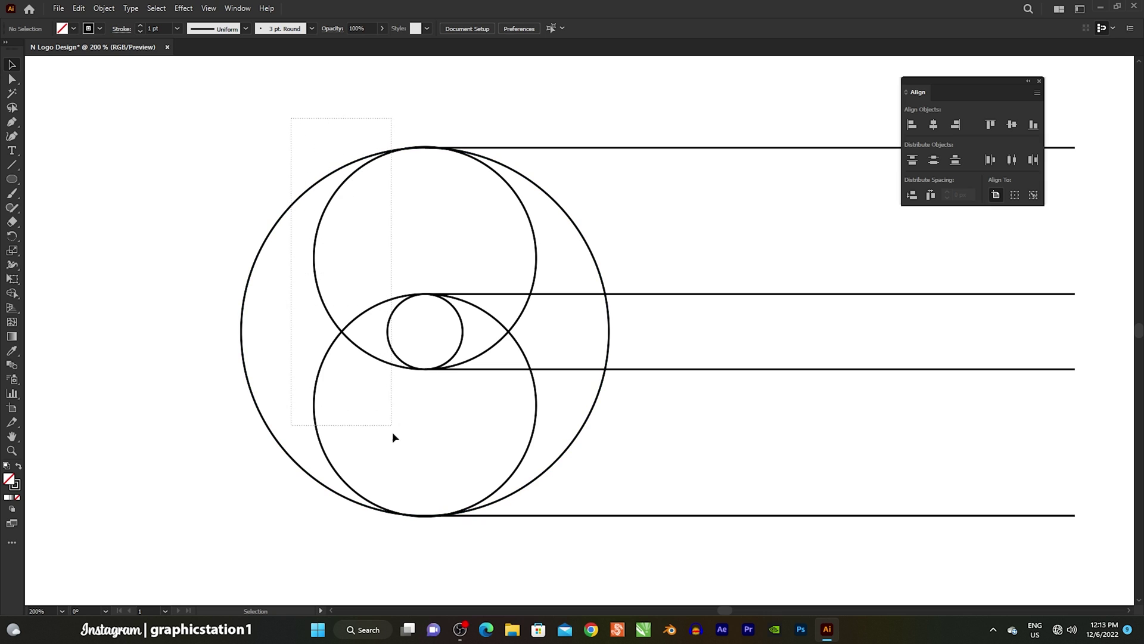
drag(394, 434, 409, 524)
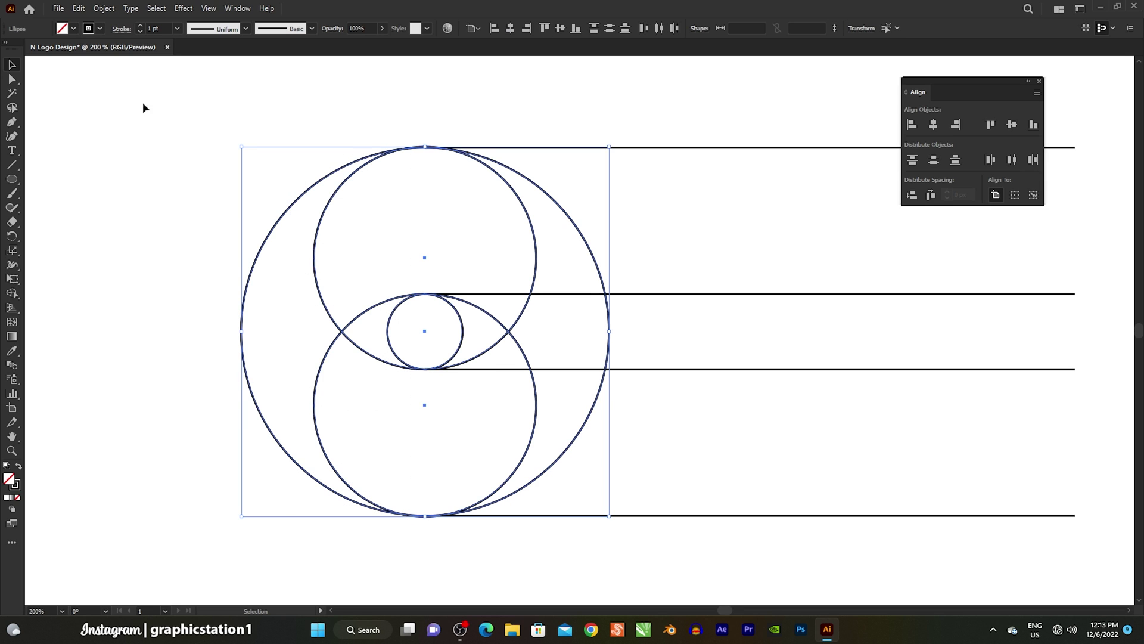
click(79, 9)
click(87, 66)
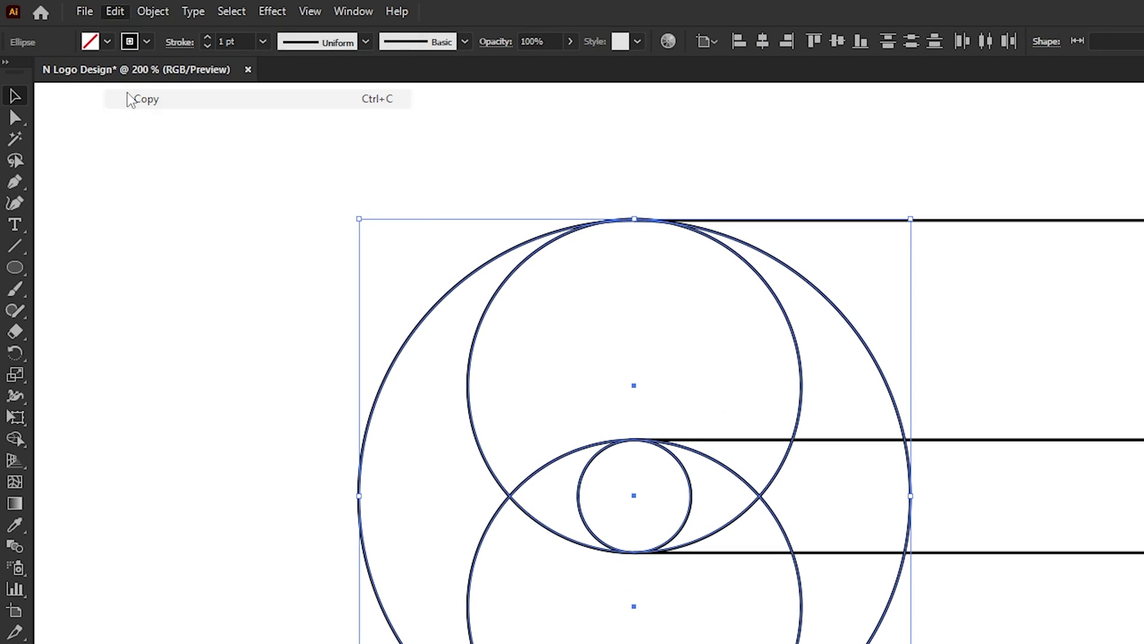
click(115, 11)
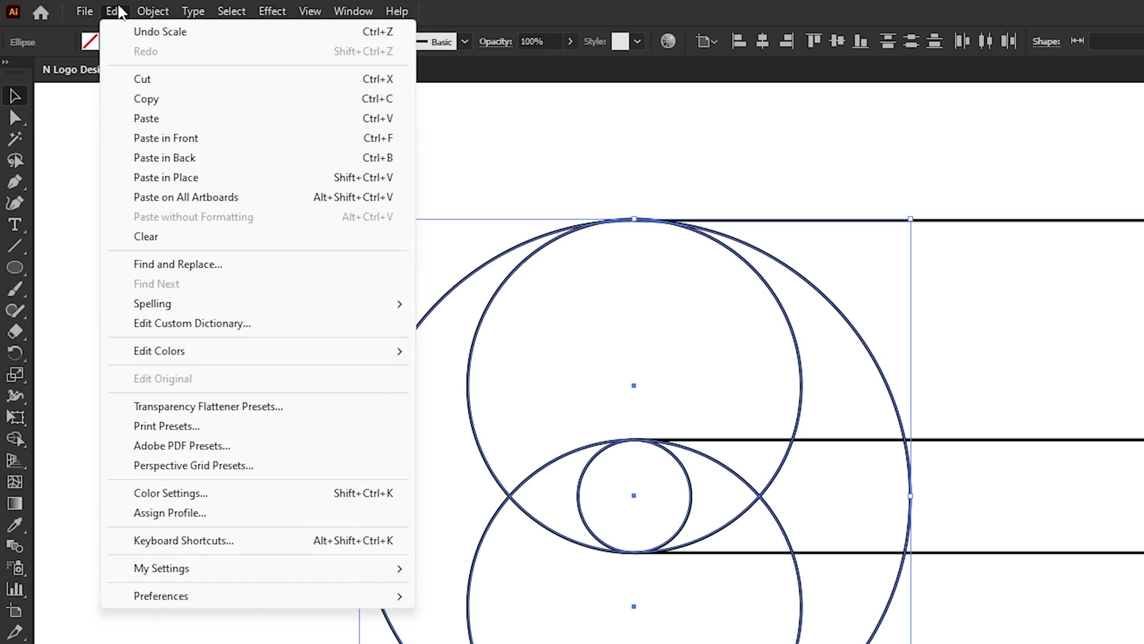
click(122, 140)
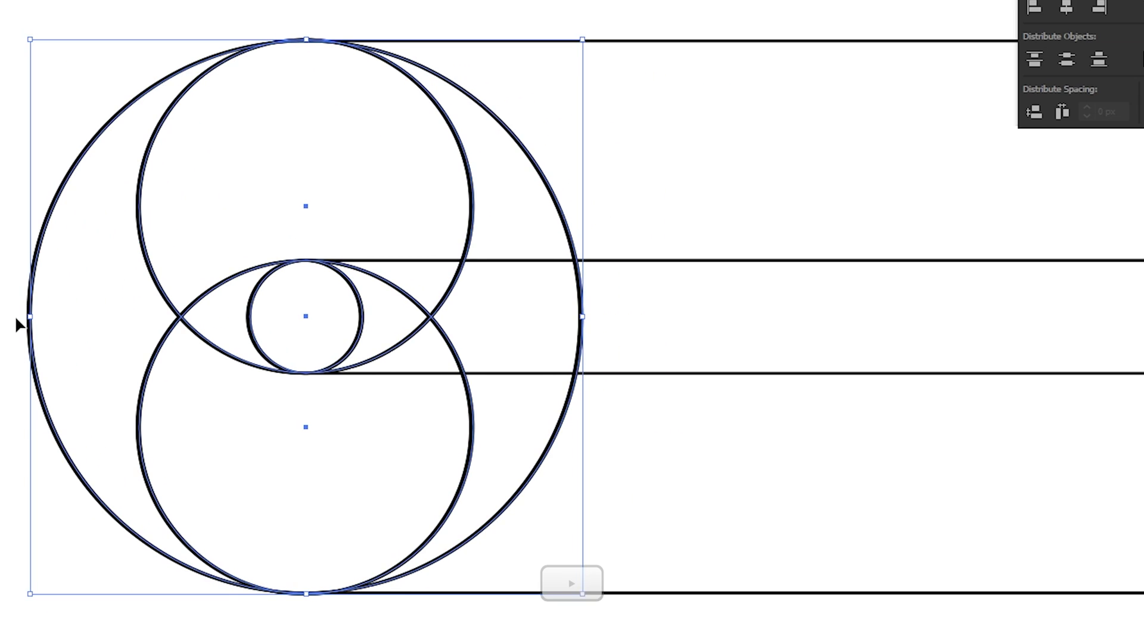
Nudge the pasted circle set rightward along the horizontal lines.
key(Right)
key(Right)
key(Right)
key(Right)
key(Right)
key(Right)
key(Right)
key(Right)
key(Right)
key(Right)
key(Right)
key(Right)
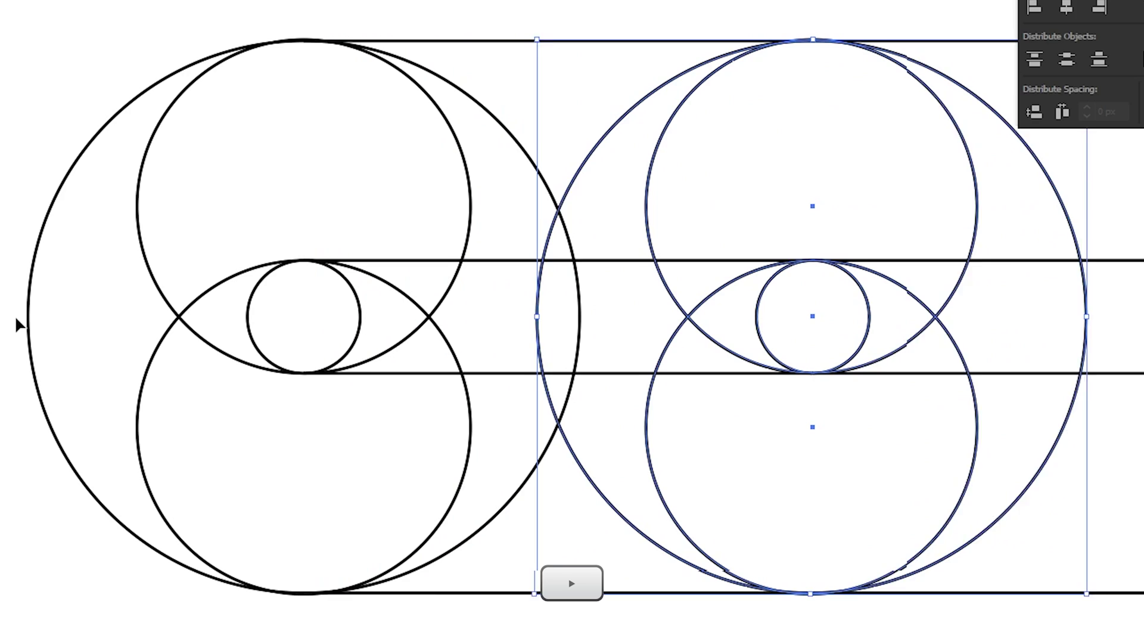
key(Right)
key(Right)
key(Right)
key(Right)
key(Right)
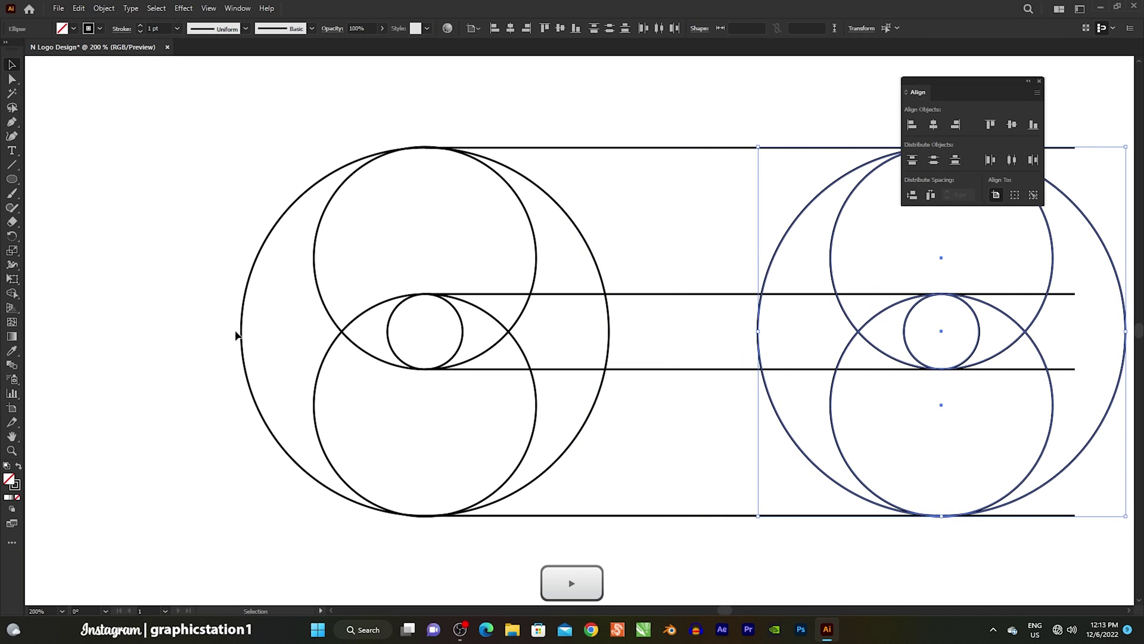
key(Right)
key(Left)
key(Left)
key(Left)
key(Left)
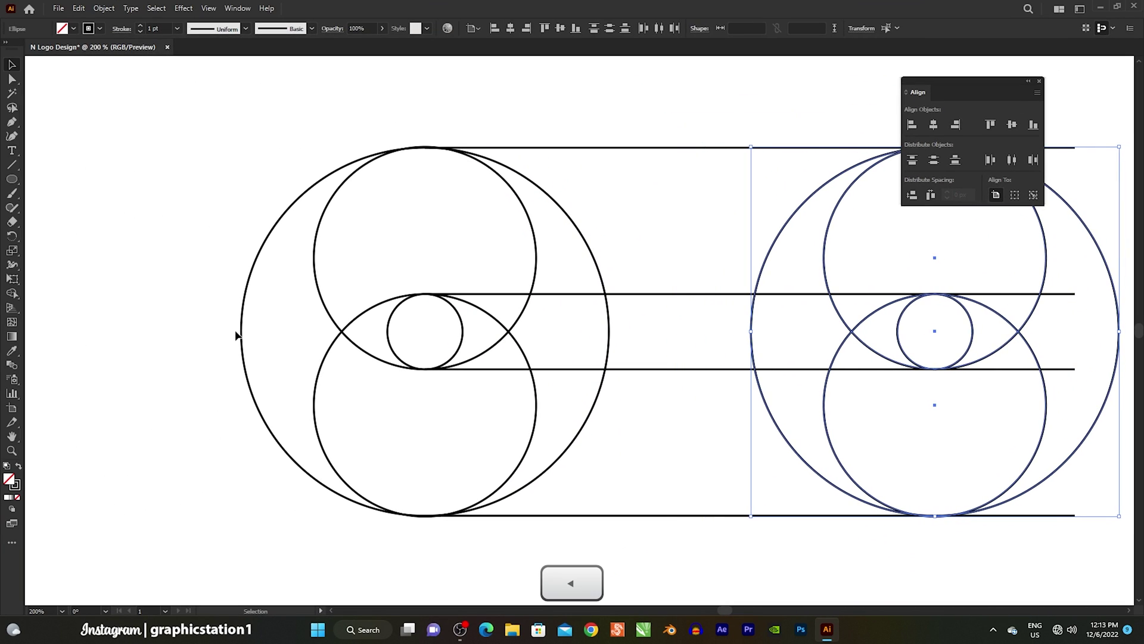
key(Left)
key(Left)
key(Left)
click(196, 341)
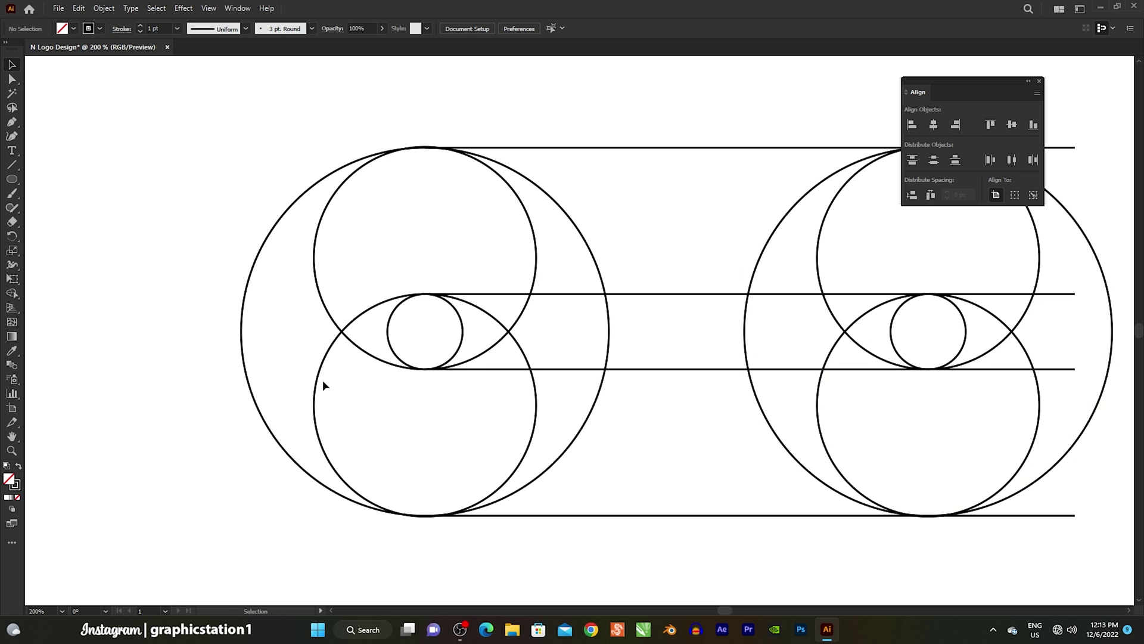
scroll(323, 384, down, 1)
Stretch the four horizontal lines so they extend past both circle sets on each side.
drag(483, 396, 441, 388)
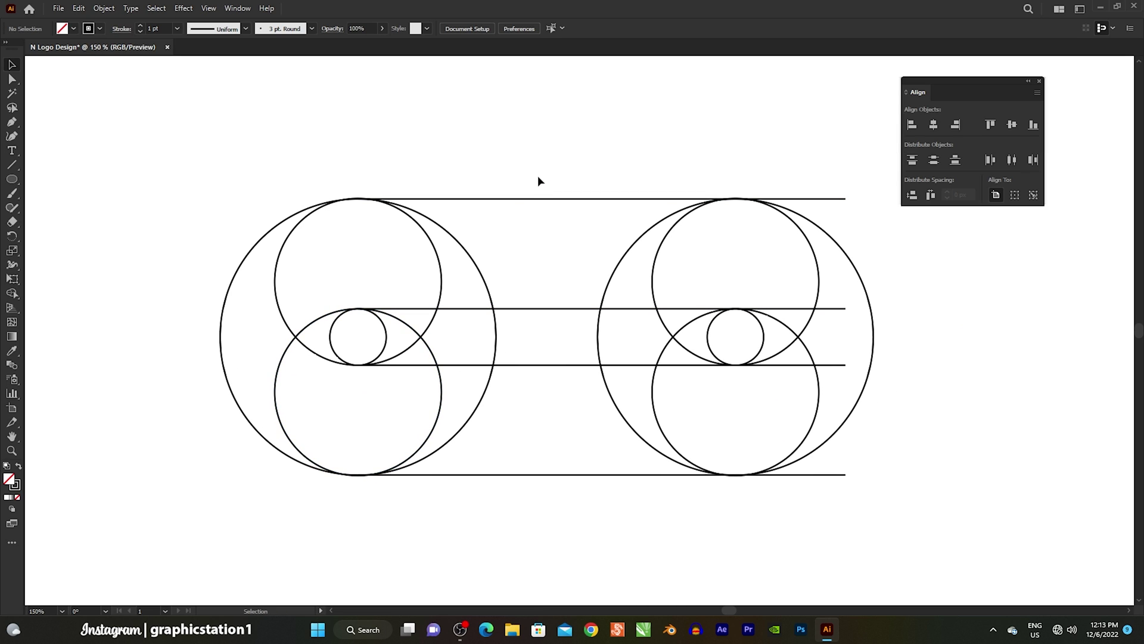
drag(545, 477, 549, 490)
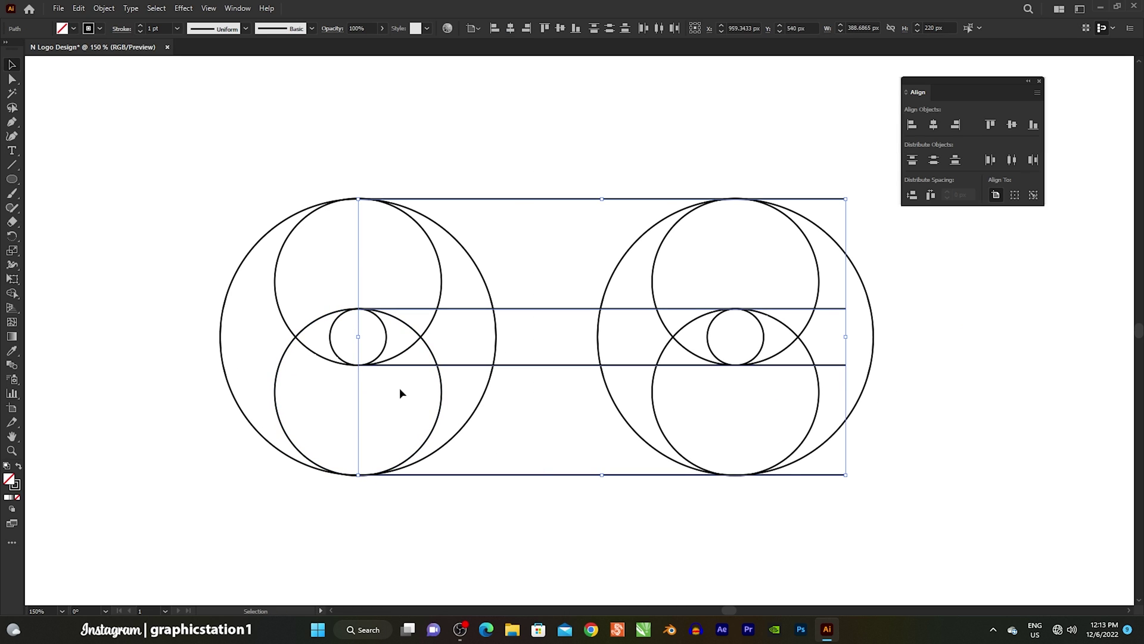
drag(358, 338, 63, 330)
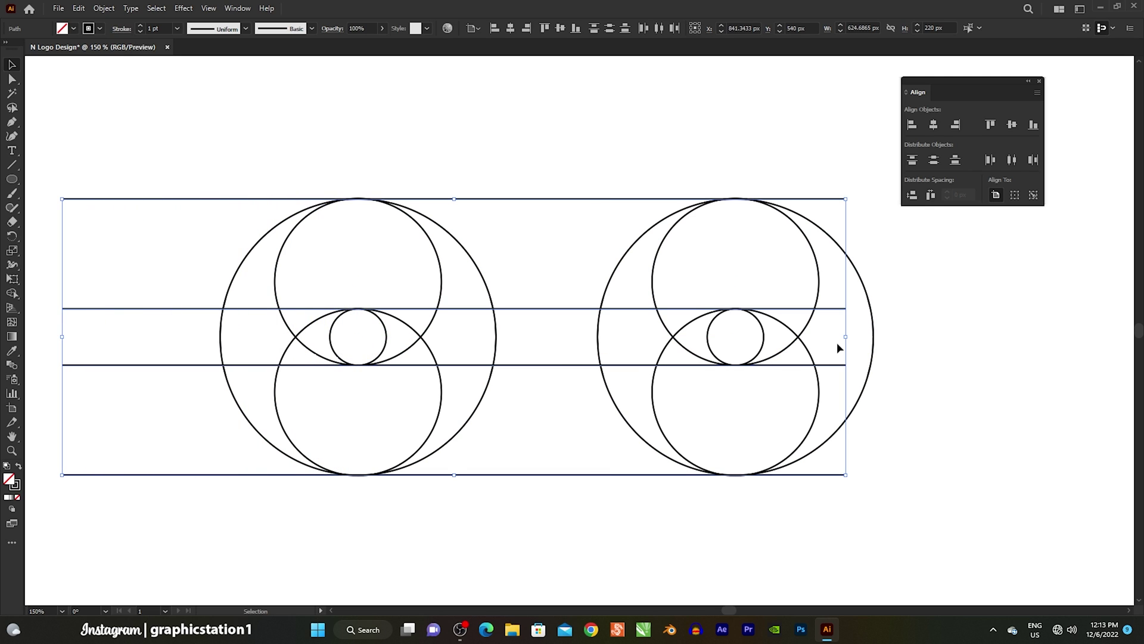
drag(845, 338, 1061, 336)
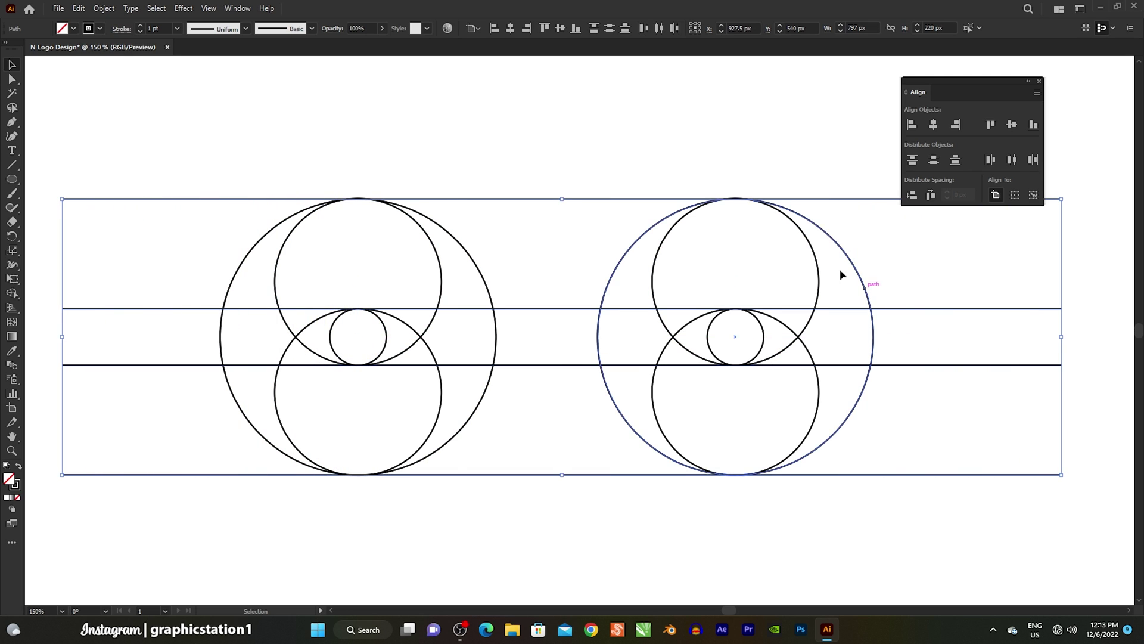
click(439, 155)
Group all the circles and lines together.
drag(305, 132, 798, 525)
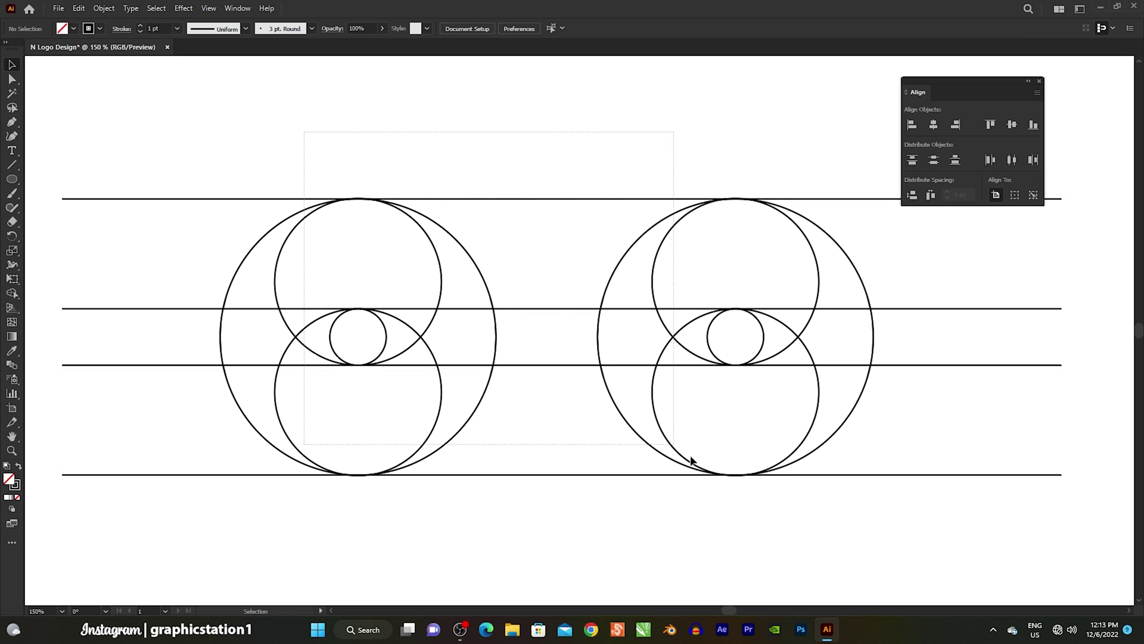
right_click(477, 263)
click(485, 336)
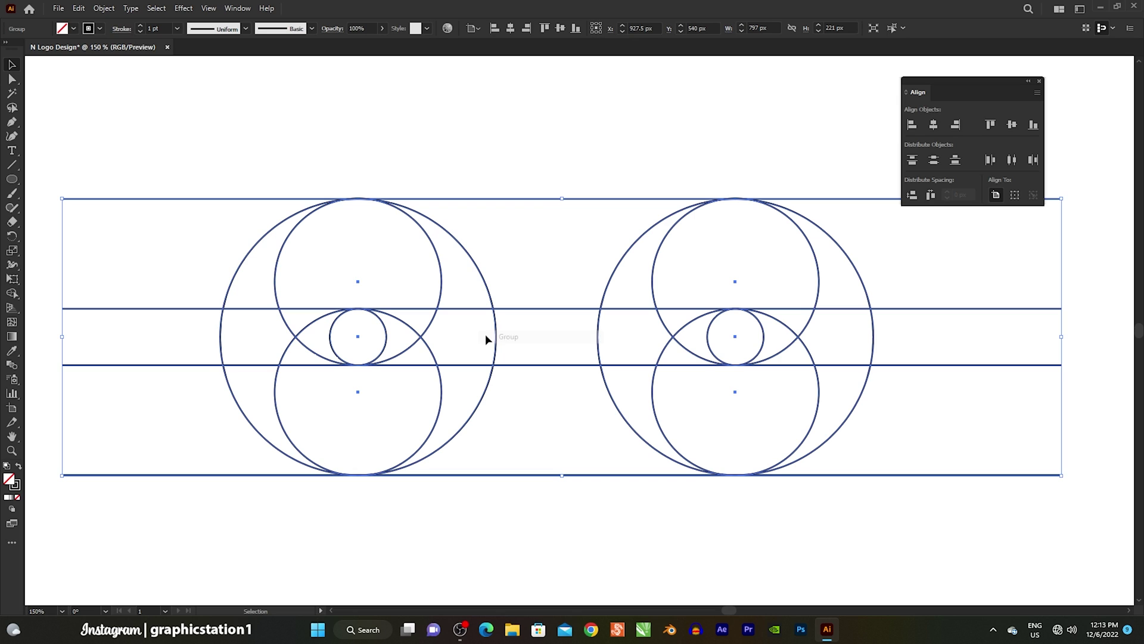
alt+scroll(466, 272, down, 1)
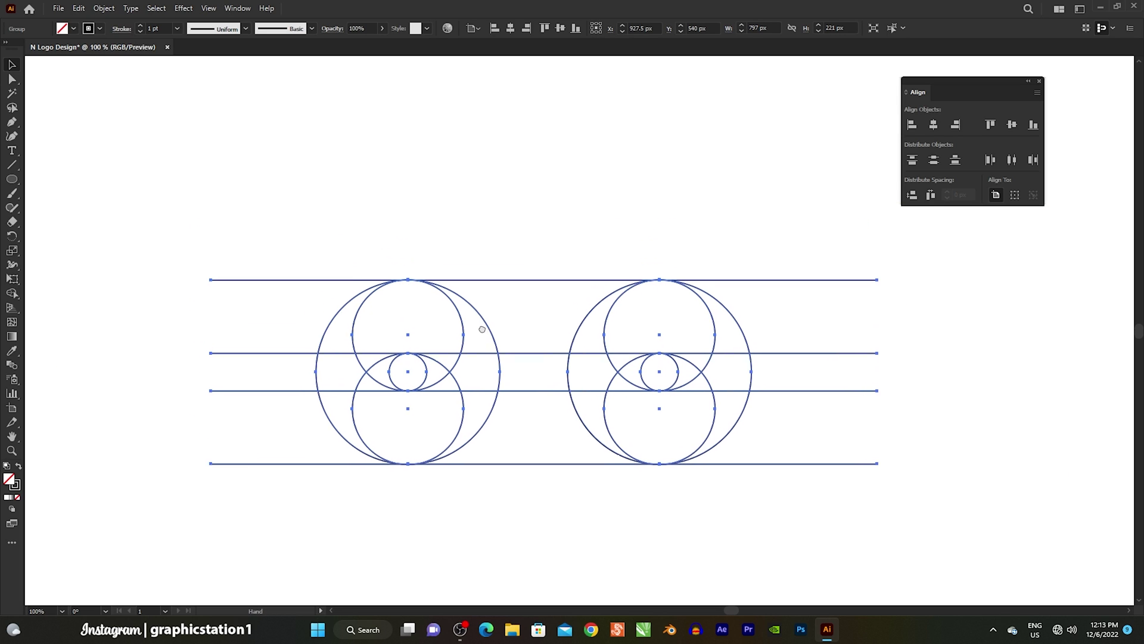
Rotate the grouped construction by 66° through Transform > Rotate.
right_click(468, 308)
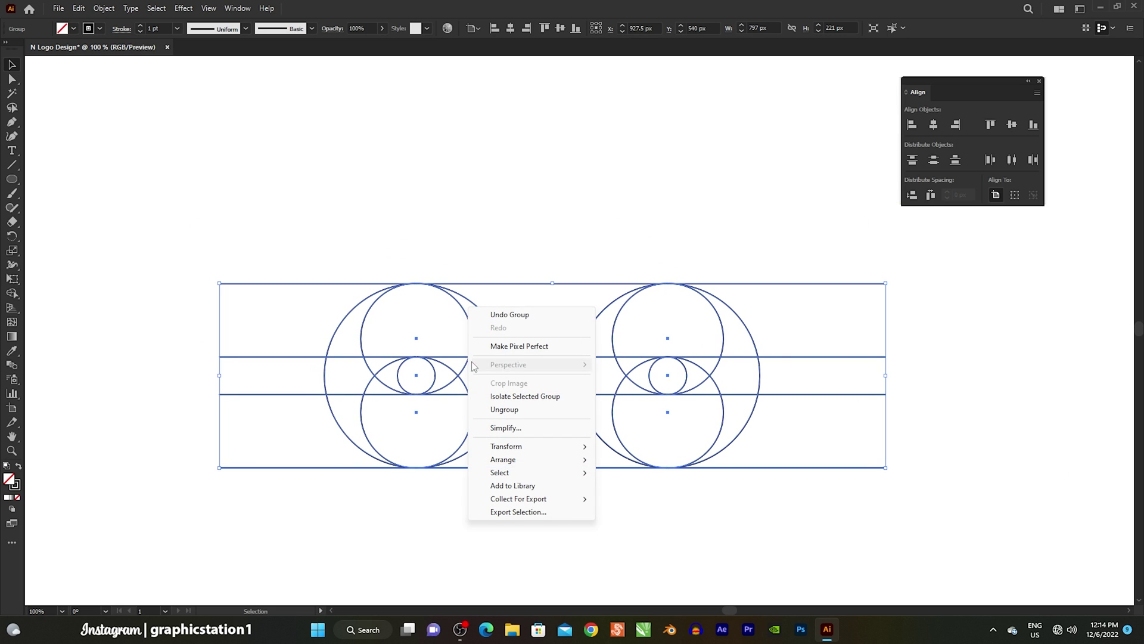
mouse_move(506, 445)
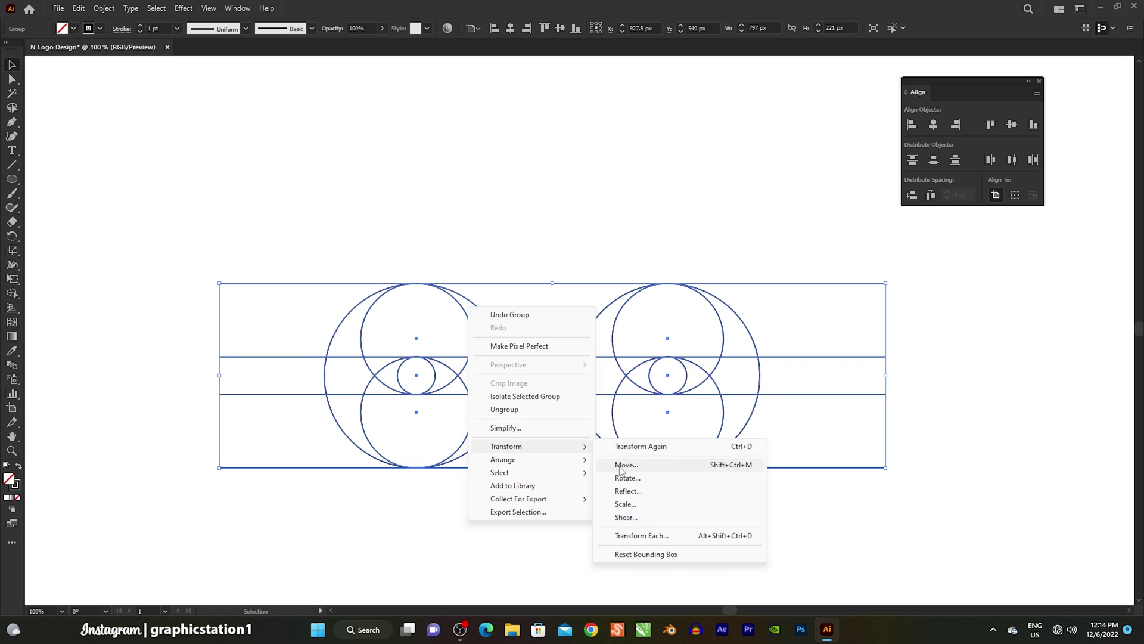
click(652, 477)
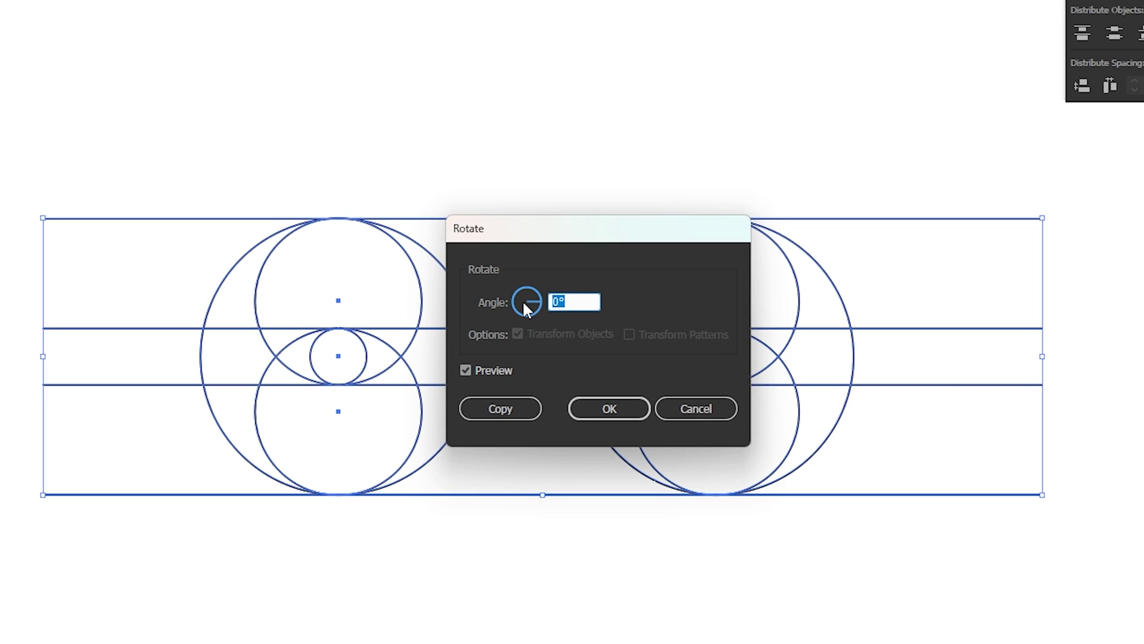
text(66)
click(587, 413)
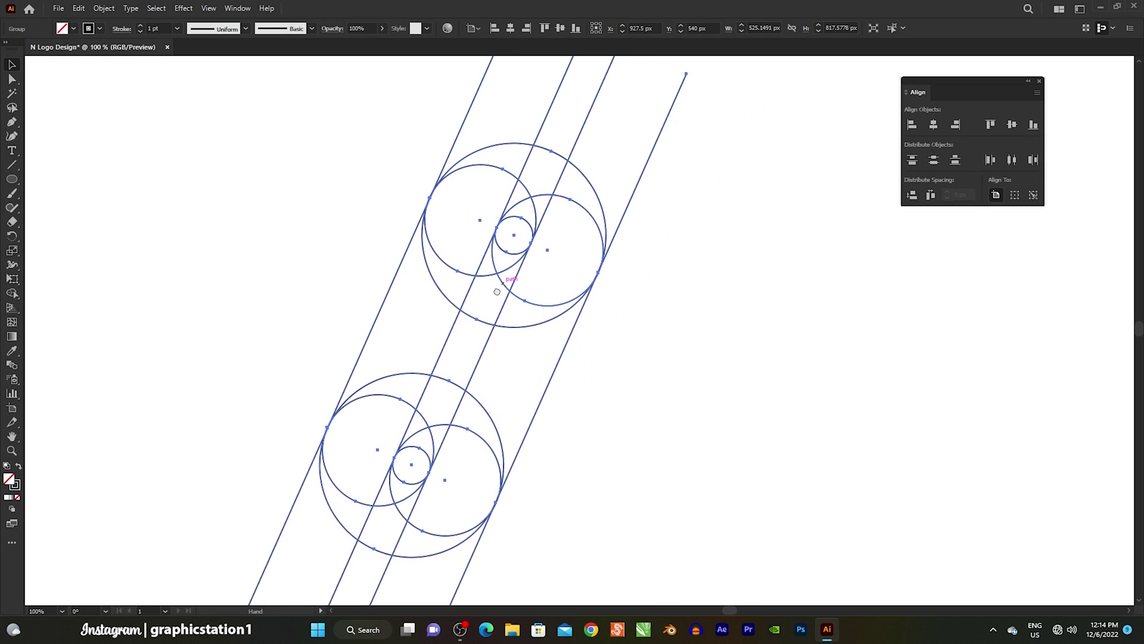
drag(497, 292, 440, 280)
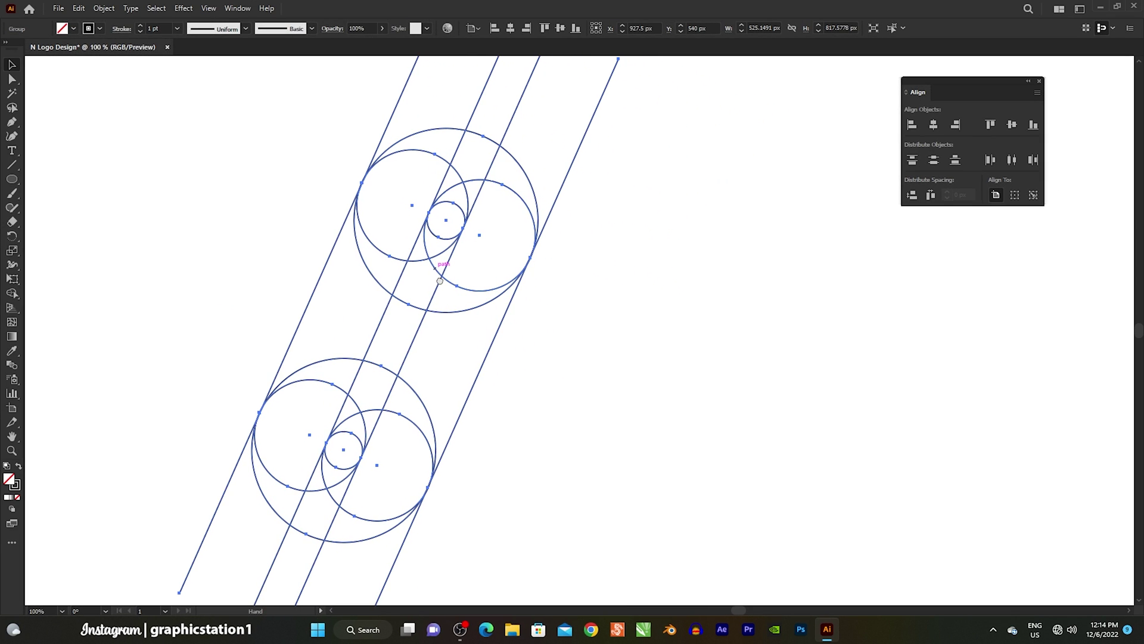
right_click(420, 190)
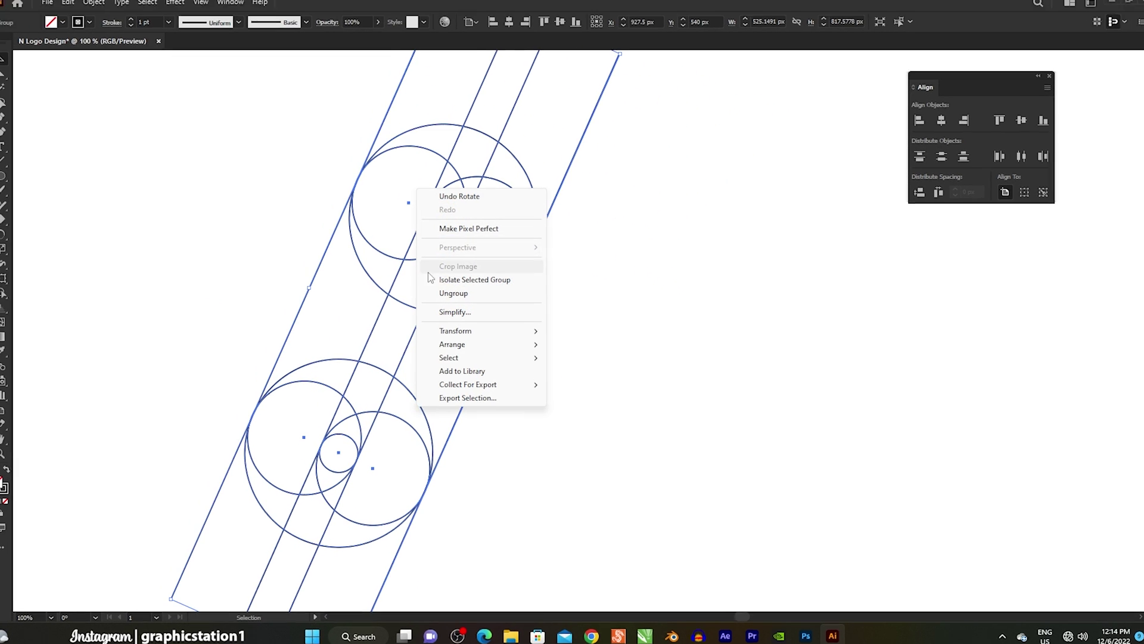
mouse_move(401, 334)
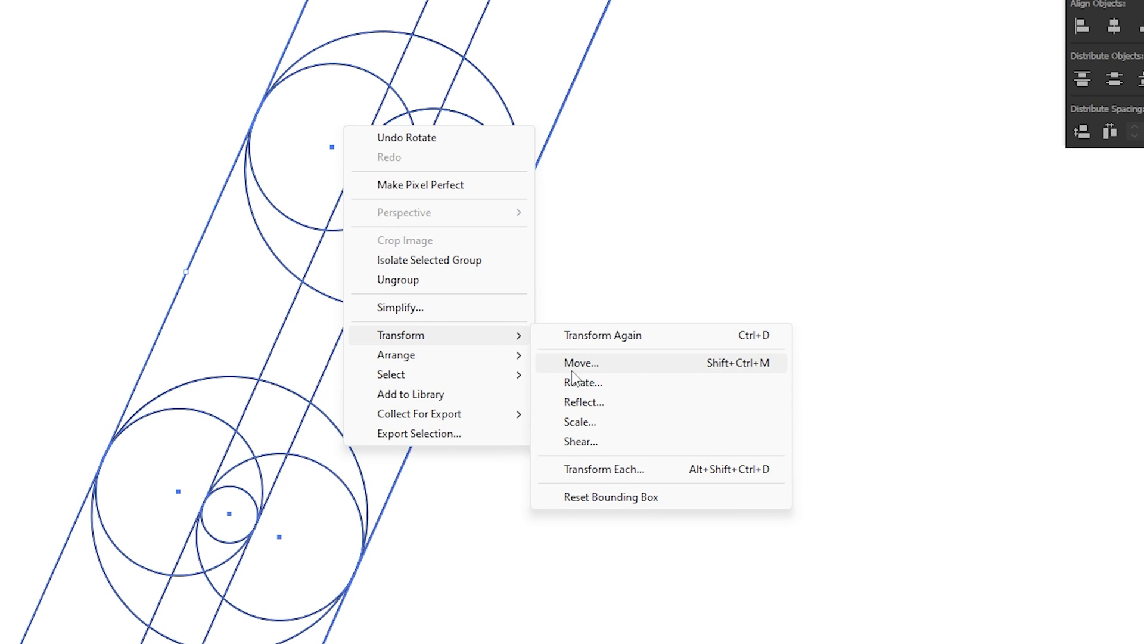
Reflect a vertical-axis copy of the tilted group and nudge it right so the legs meet.
click(619, 409)
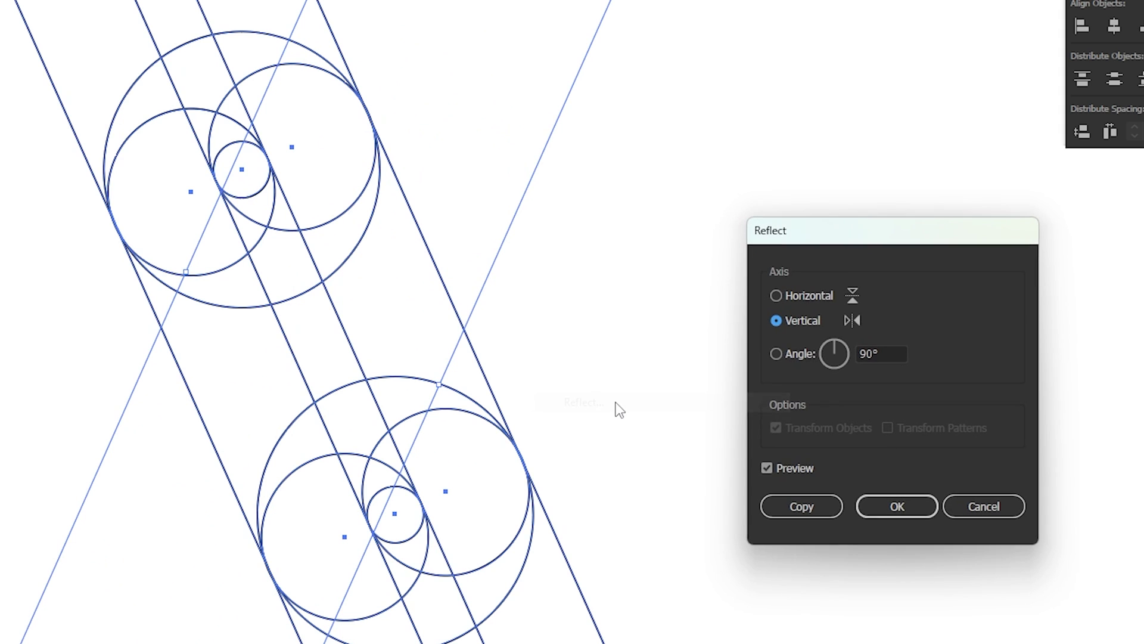
click(795, 505)
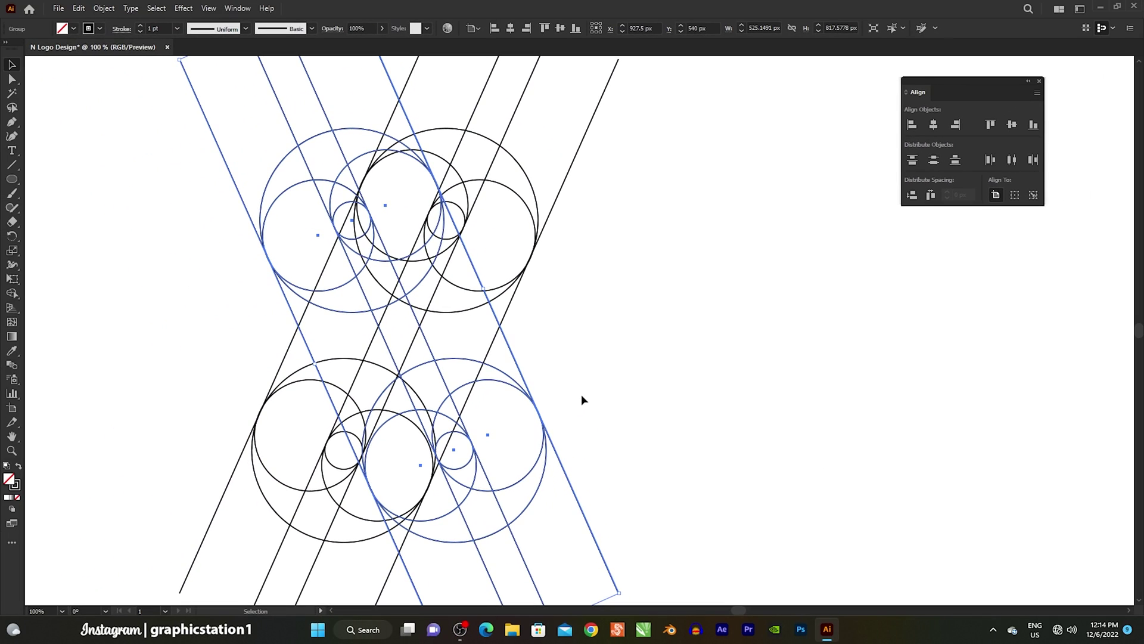
key(Right)
key(Right)
key(Right)
key(Right)
key(Right)
key(Right)
key(Right)
key(Right)
key(Right)
key(Right)
key(Right)
key(Right)
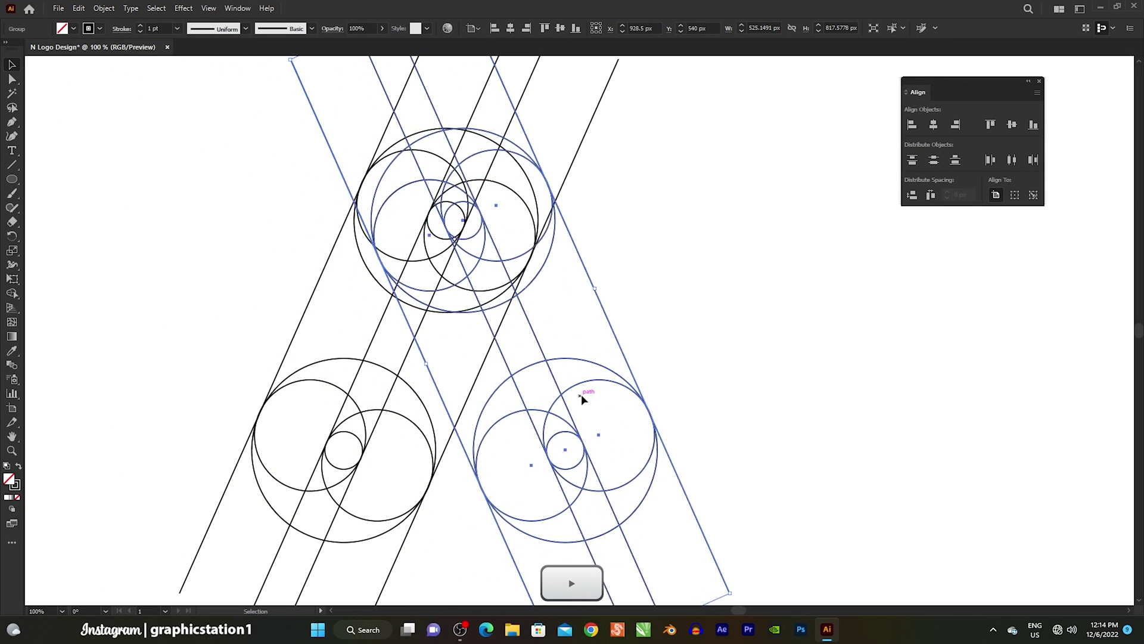
key(Right)
key(Right)
key(Right)
key(Right)
key(Right)
key(Right)
key(Right)
key(Right)
key(Right)
key(Right)
key(Right)
key(Right)
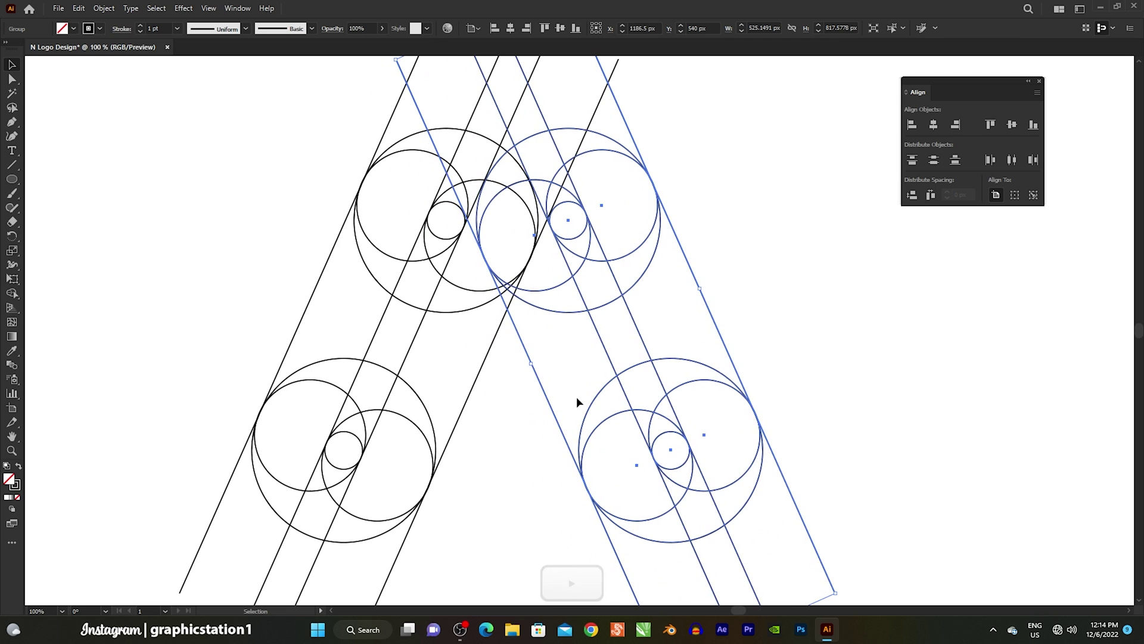
scroll(457, 206, up, 3)
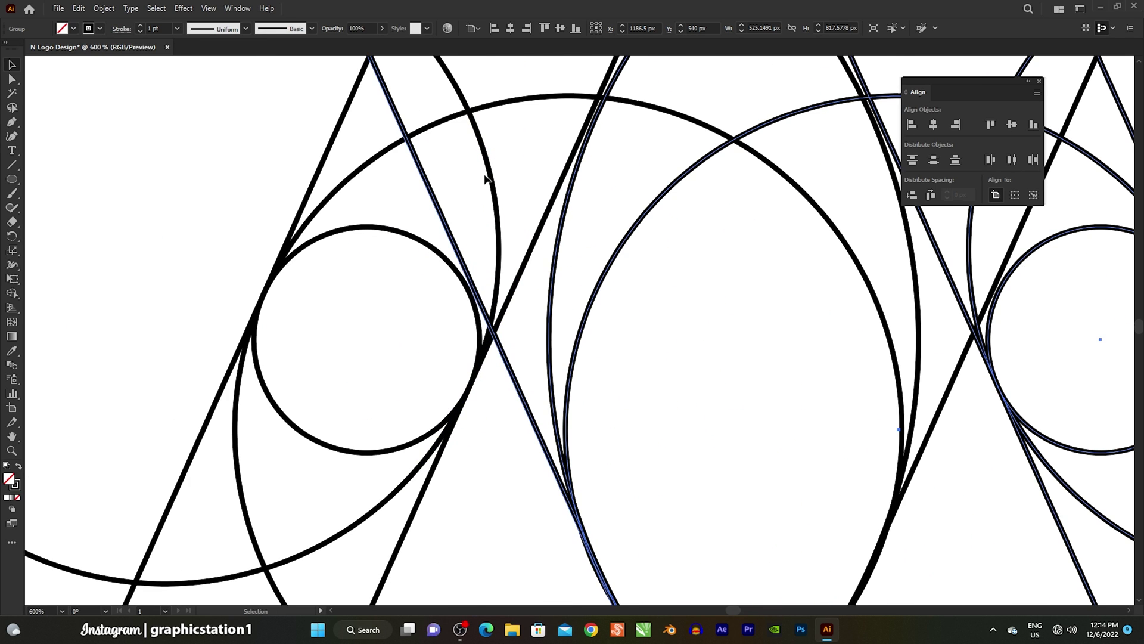
key(Left)
key(Left)
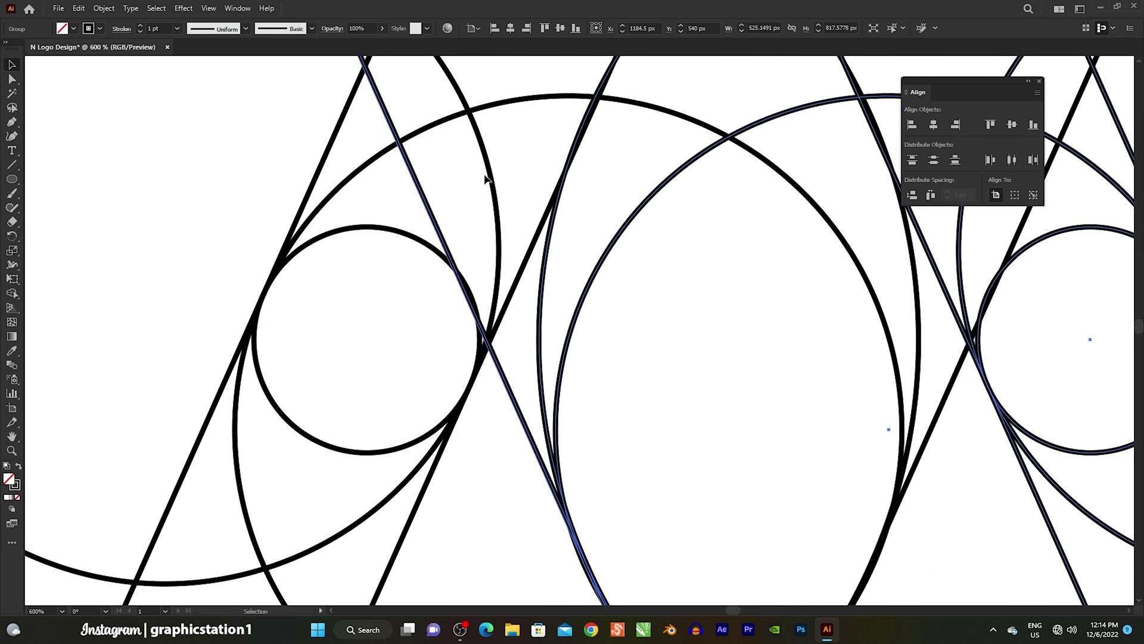
key(Right)
key(Left)
click(202, 175)
scroll(456, 312, down, 3)
Duplicate the left slanted leg group in place and nudge the copy into position on the right.
scroll(409, 255, down, 2)
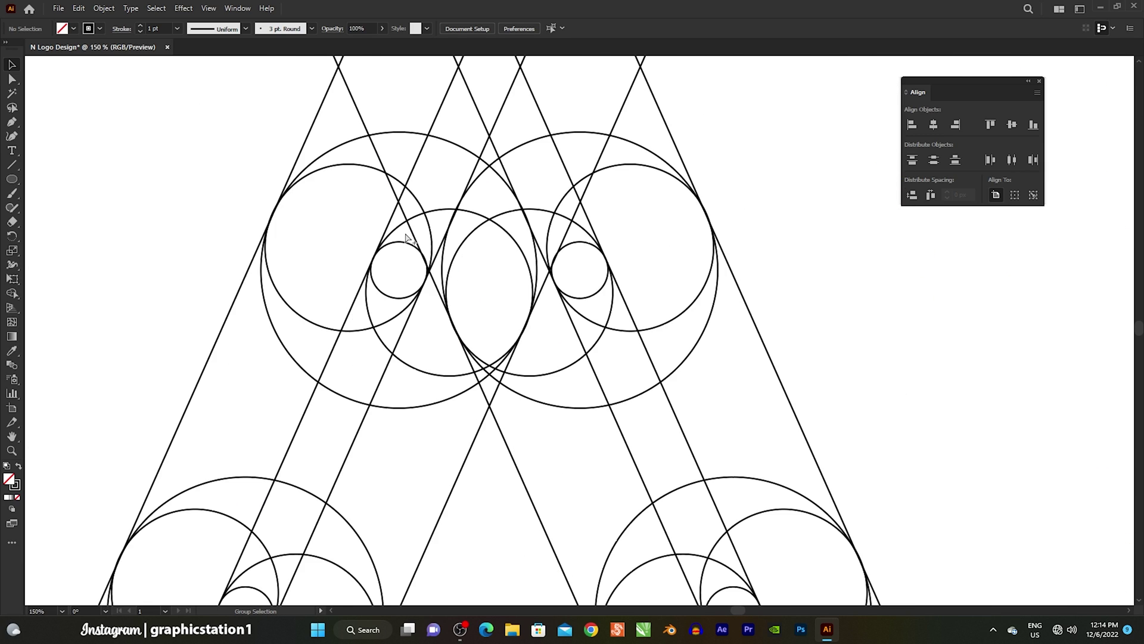
scroll(420, 236, down, 2)
drag(460, 371, 448, 354)
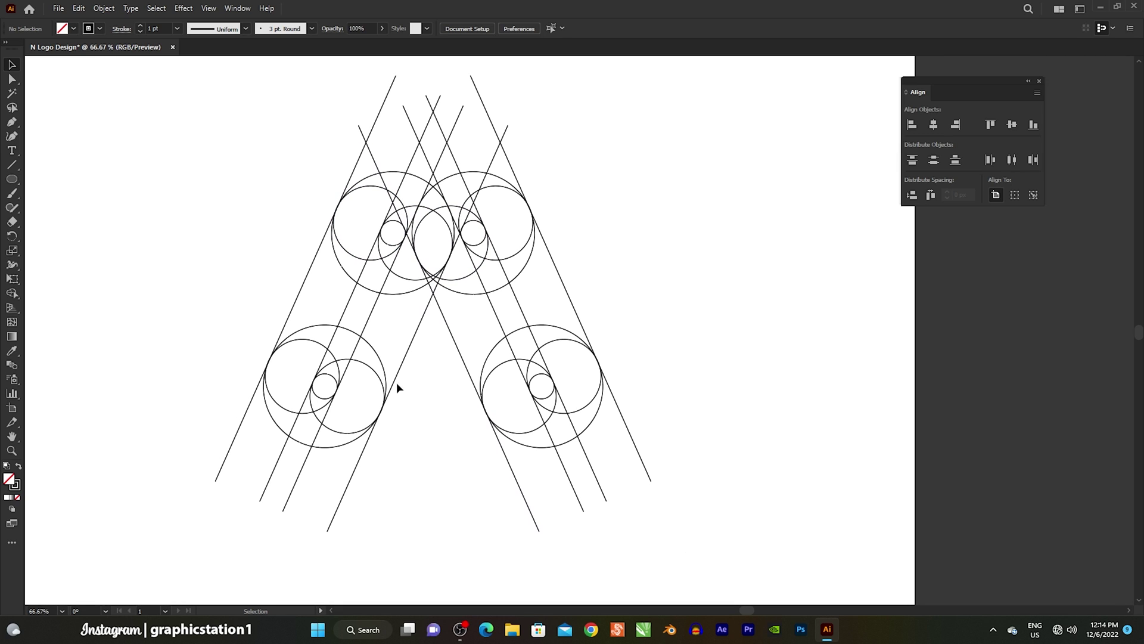
click(325, 380)
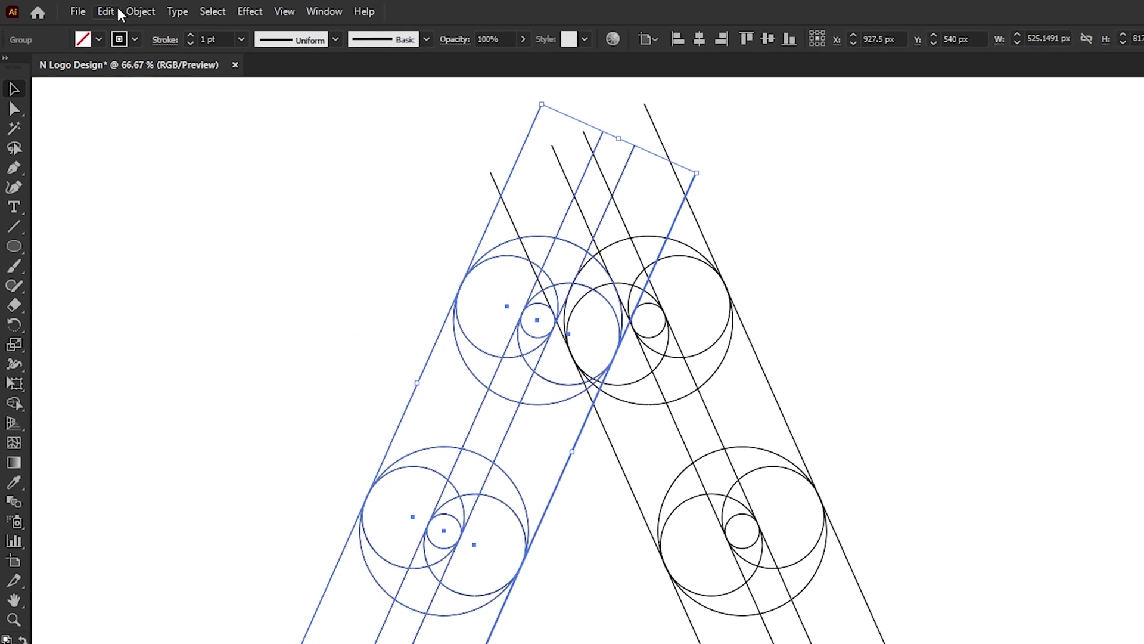
click(78, 8)
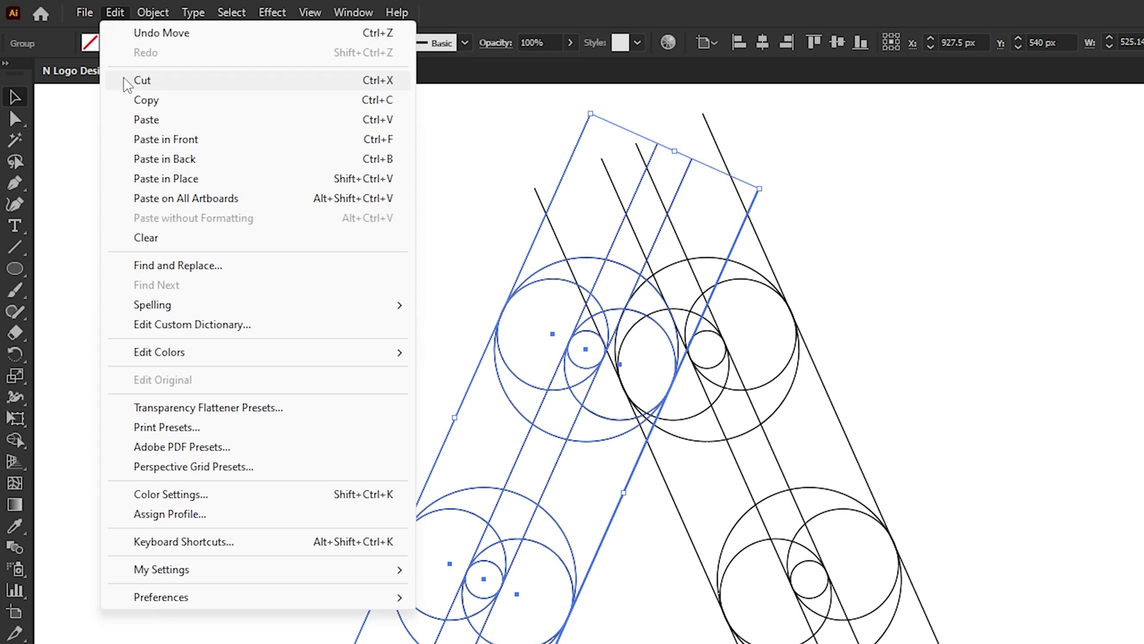
click(85, 64)
click(115, 11)
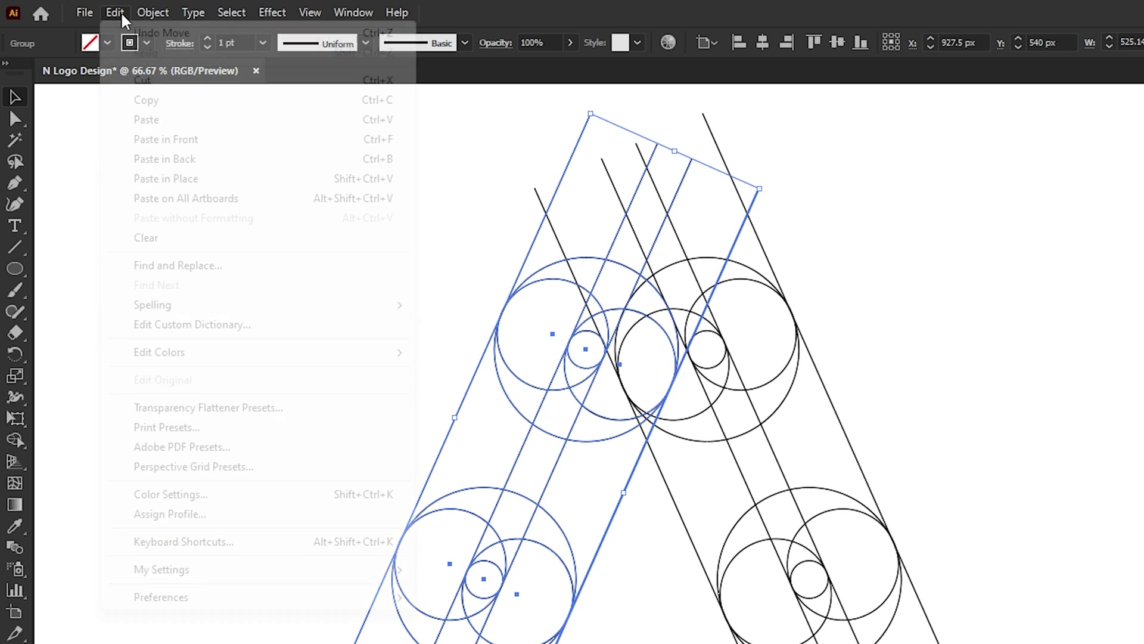
click(133, 142)
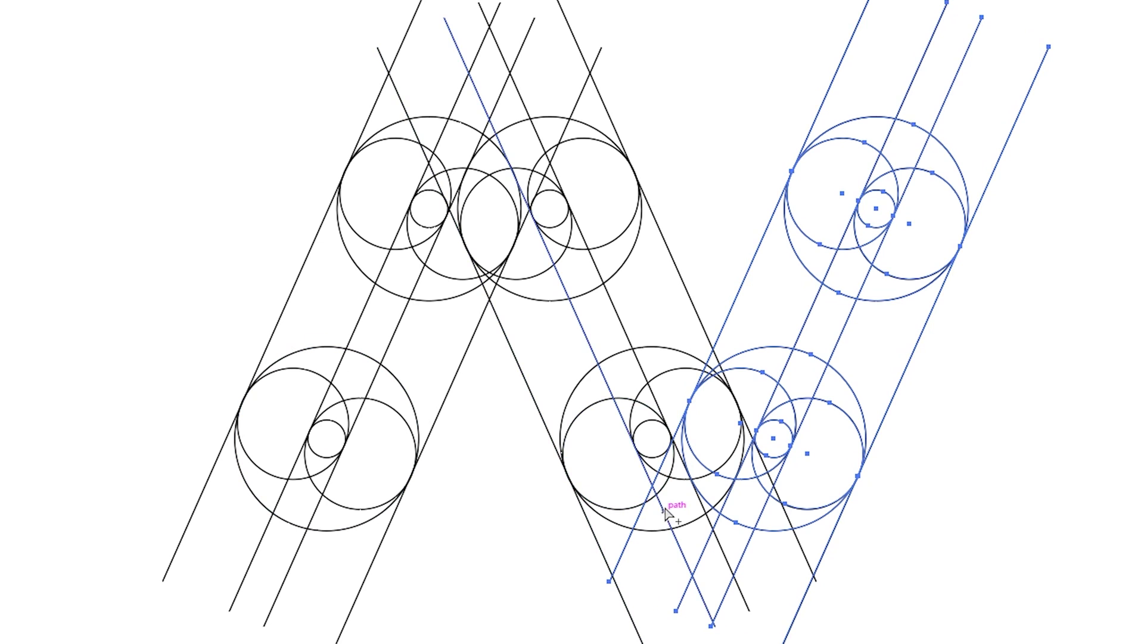
scroll(685, 467, up, 3)
scroll(698, 477, up, 3)
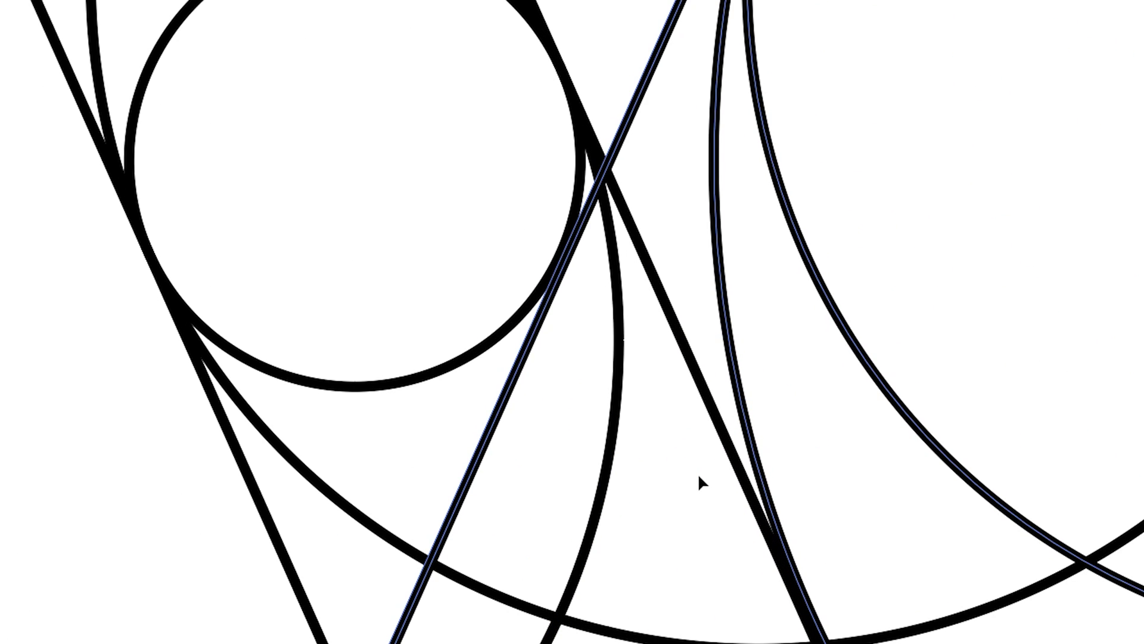
key(Left)
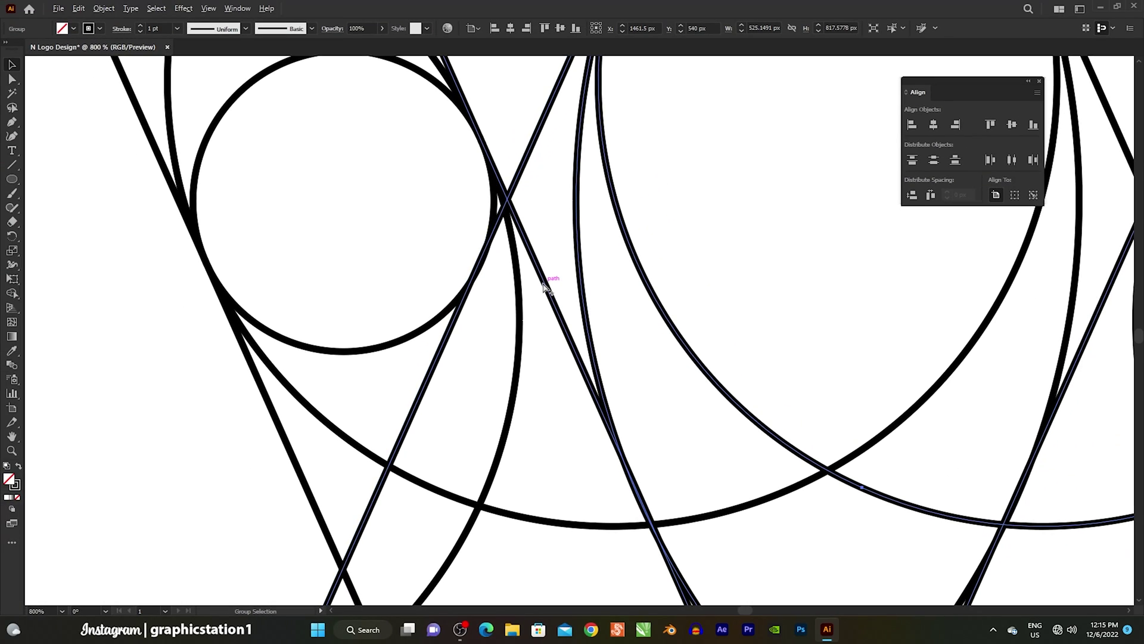
Shift the whole N construction to the left, then reselect all of it.
scroll(556, 326, down, 2)
scroll(587, 402, down, 2)
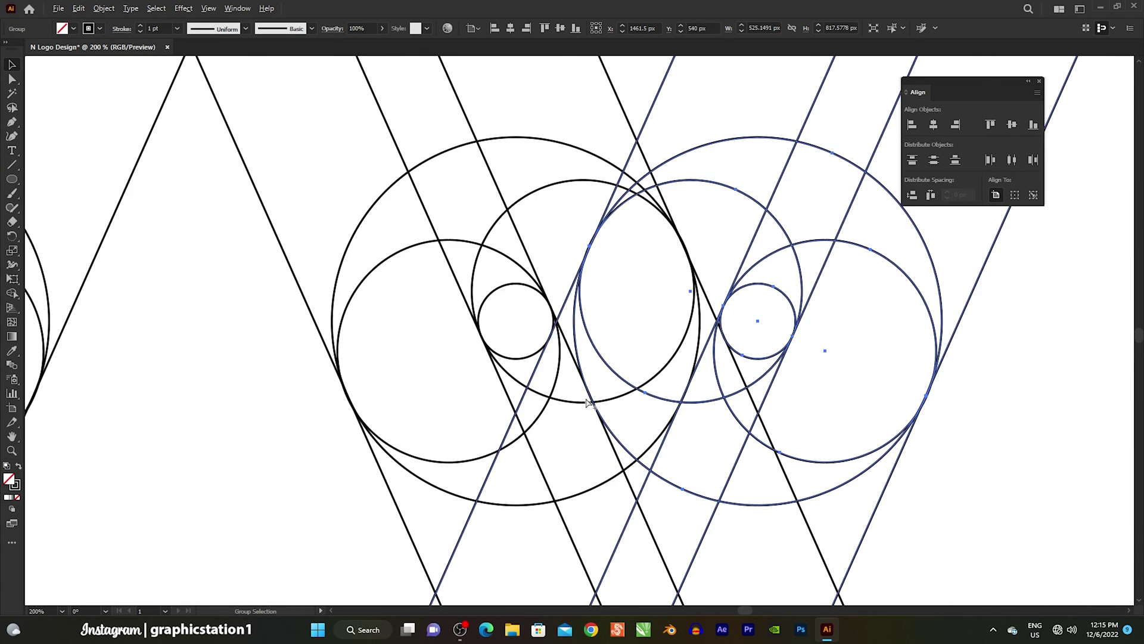
scroll(586, 403, down, 2)
scroll(587, 403, down, 1)
drag(549, 381, 599, 412)
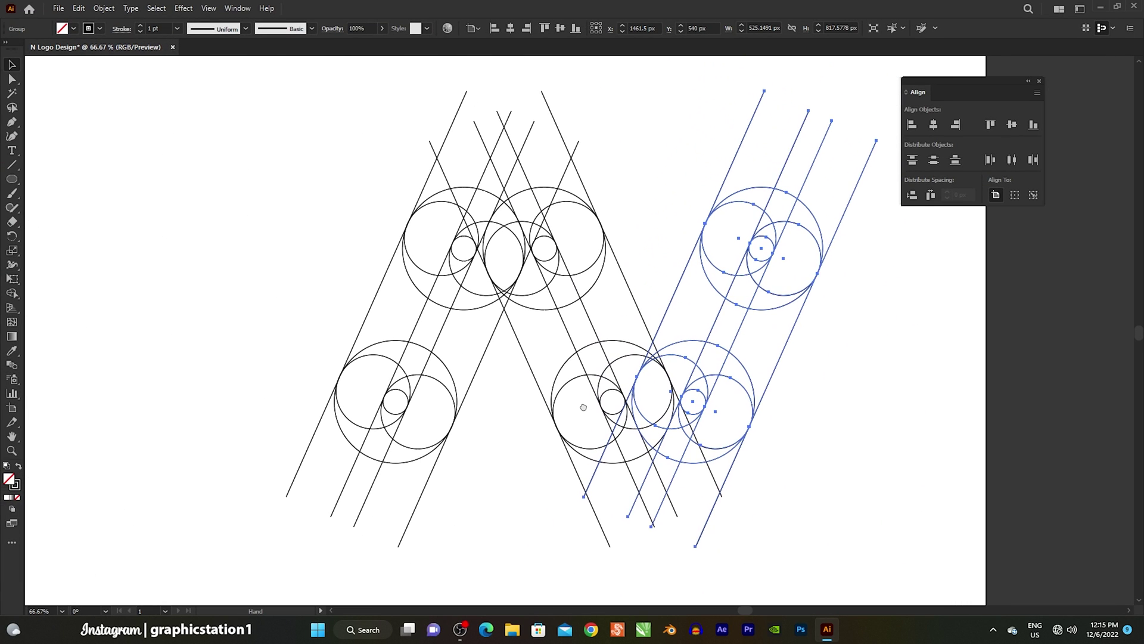
drag(366, 132, 855, 481)
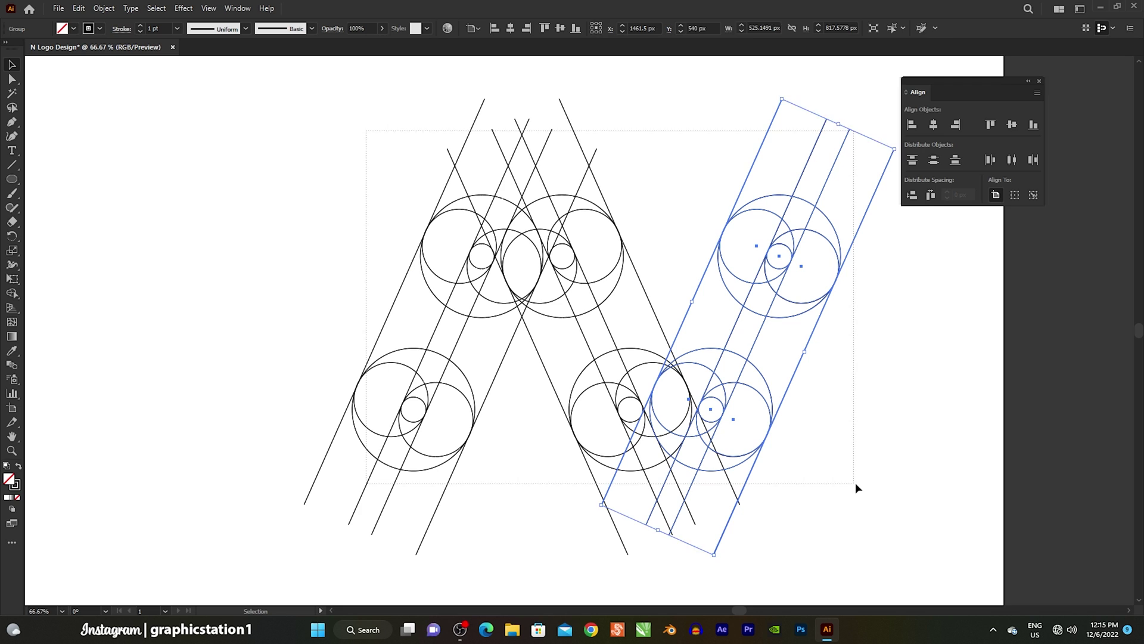
drag(780, 261, 613, 255)
click(749, 327)
drag(704, 328, 815, 322)
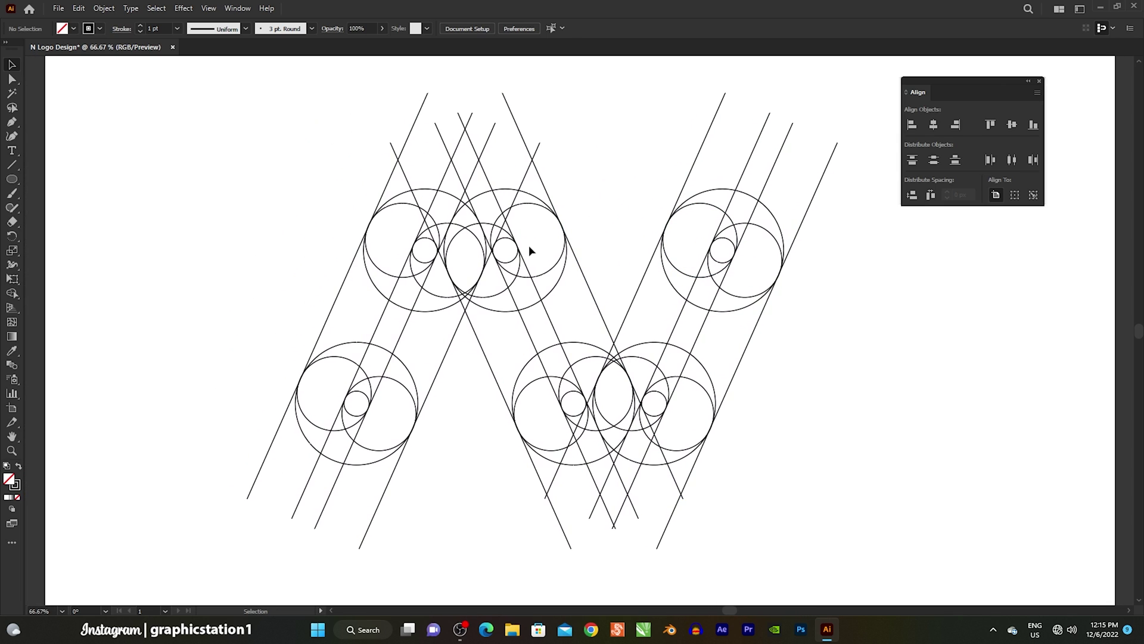
drag(296, 129, 750, 481)
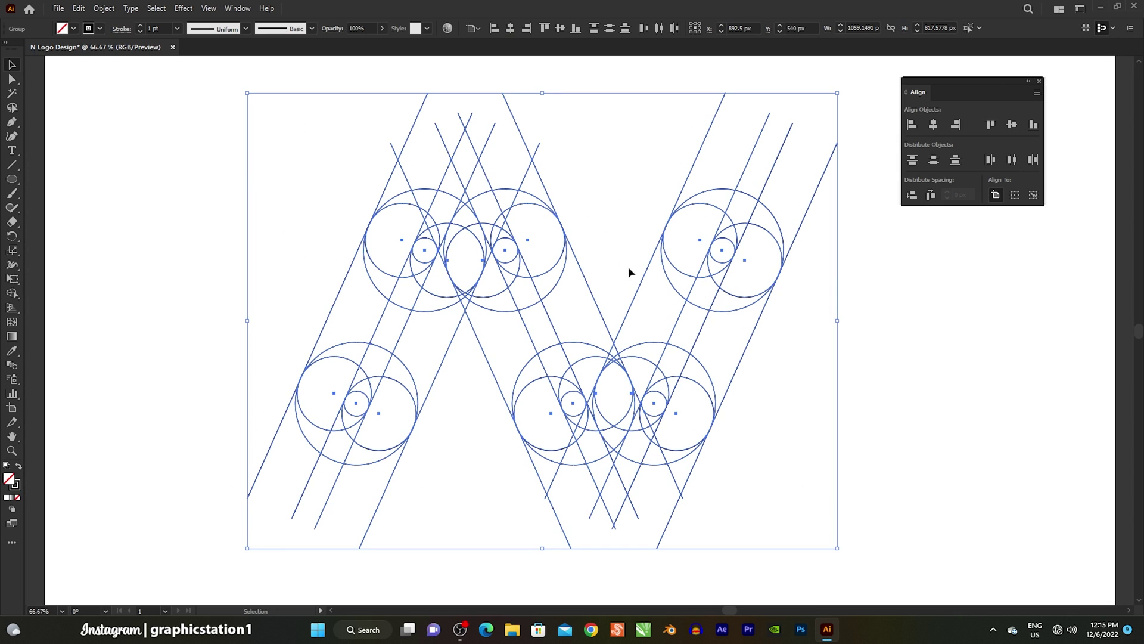
Ungroup the left column of strokes and circles.
click(307, 225)
click(358, 342)
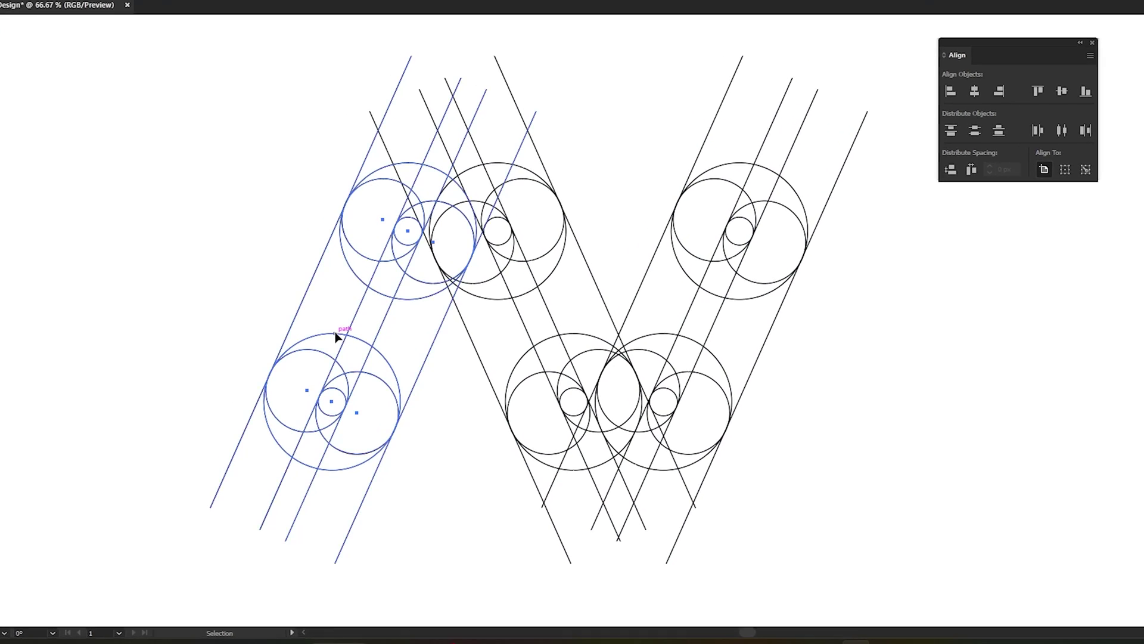
right_click(359, 345)
click(291, 453)
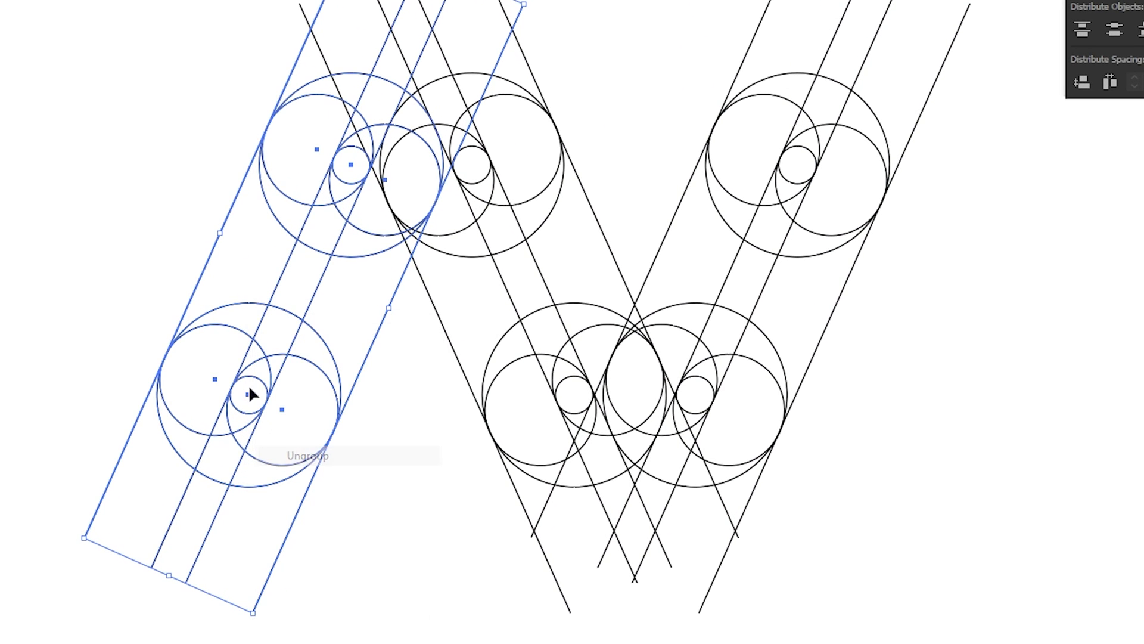
click(137, 254)
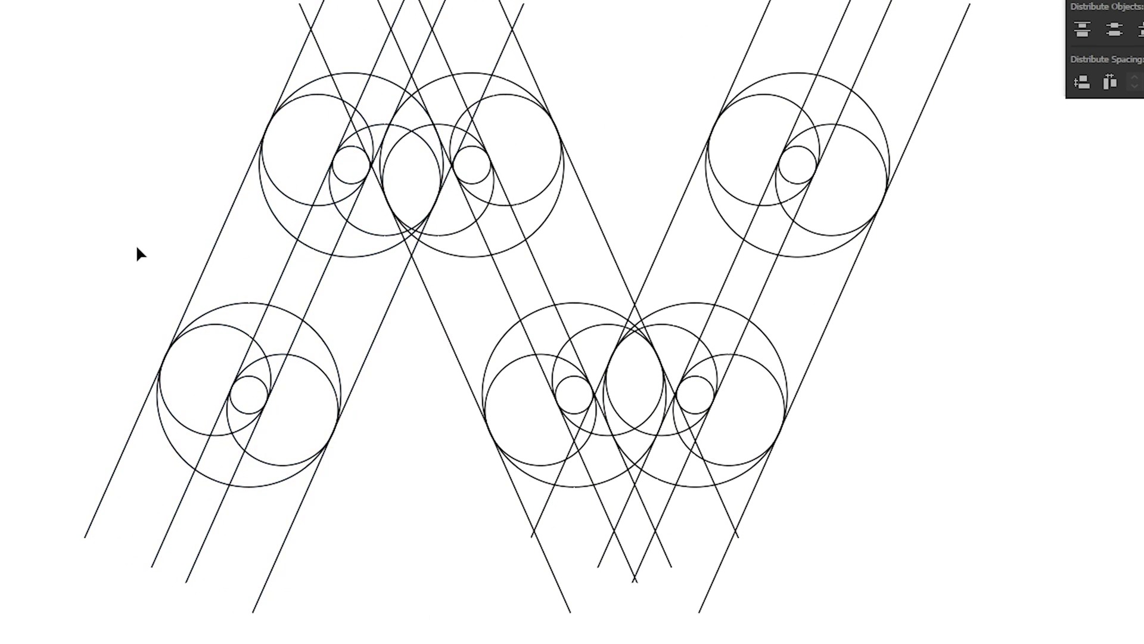
Ungroup the middle diagonal group and bring up the right column group's context menu.
click(487, 167)
right_click(488, 170)
click(513, 322)
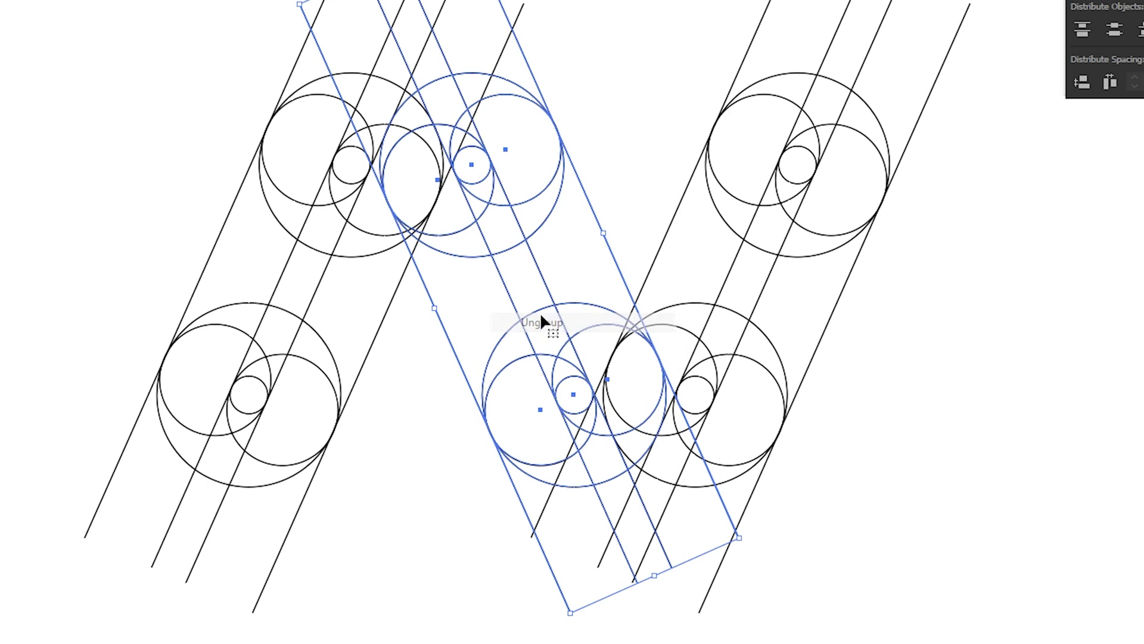
click(921, 318)
click(814, 177)
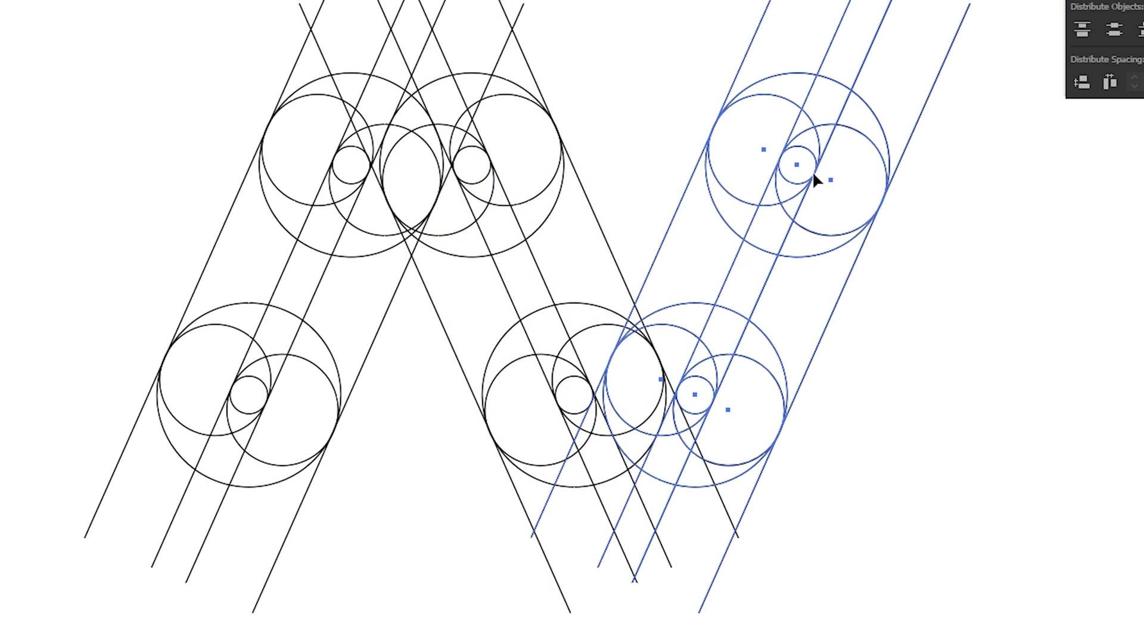
right_click(813, 177)
Ungroup the right column, select all construction paths, and switch to the Shape Builder tool.
click(831, 327)
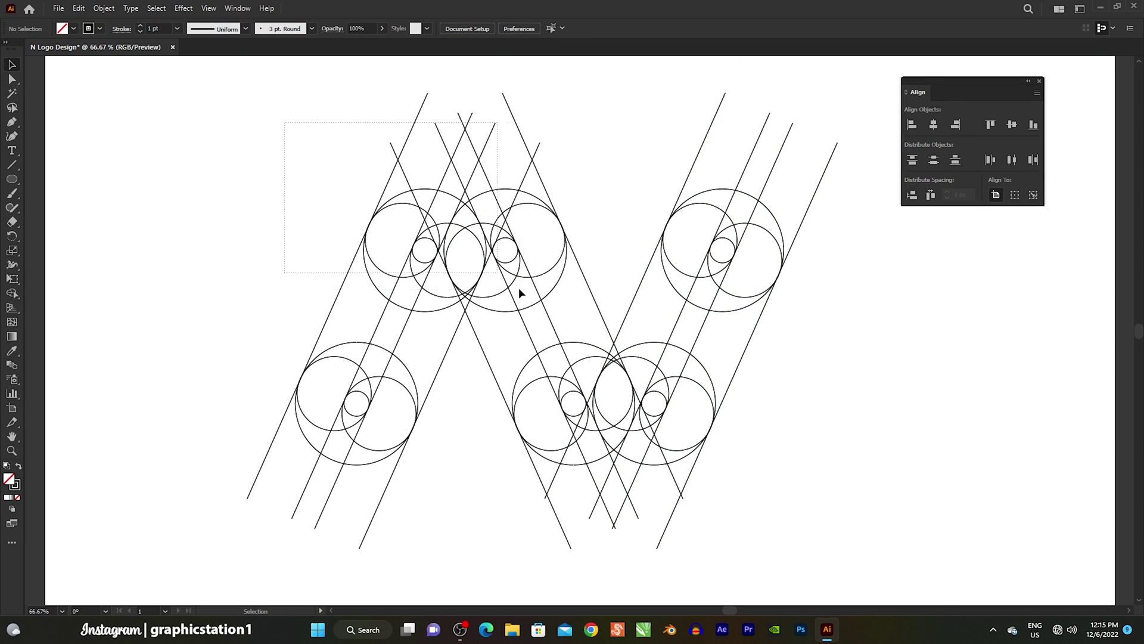
drag(520, 292, 752, 471)
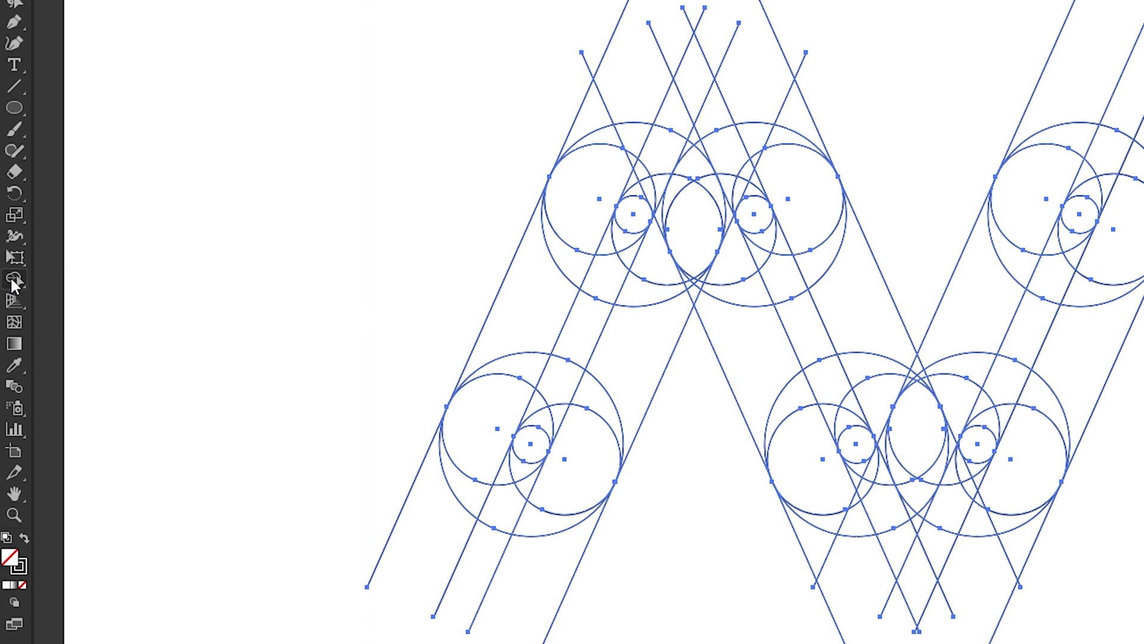
click(18, 292)
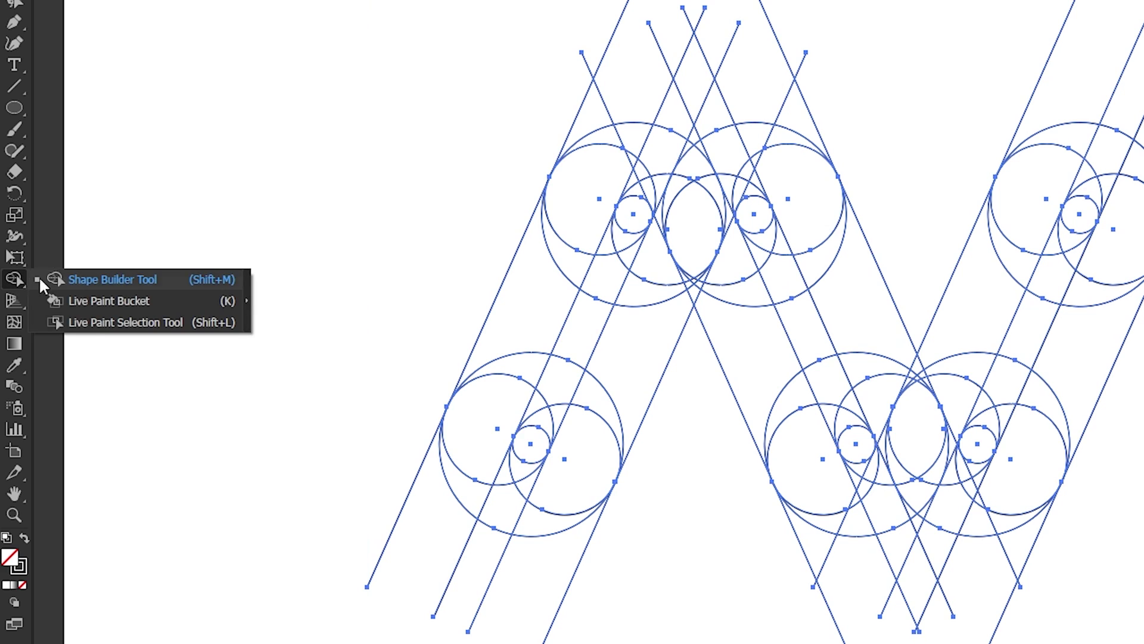
click(64, 279)
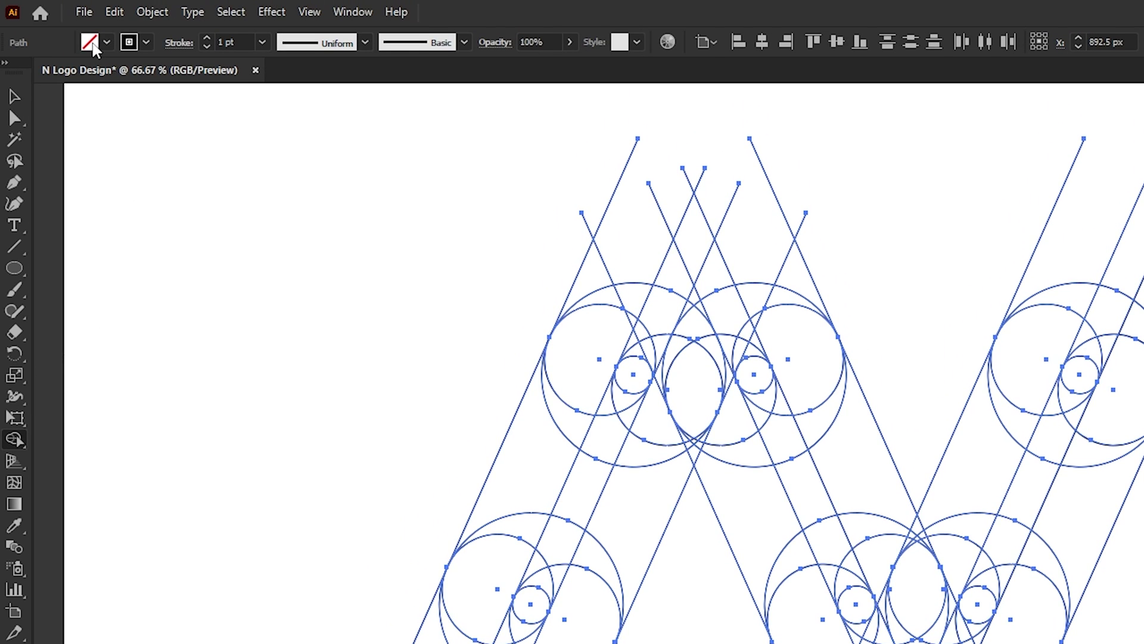
With a black fill, merge the left stroke, diagonal and right stroke regions.
click(91, 46)
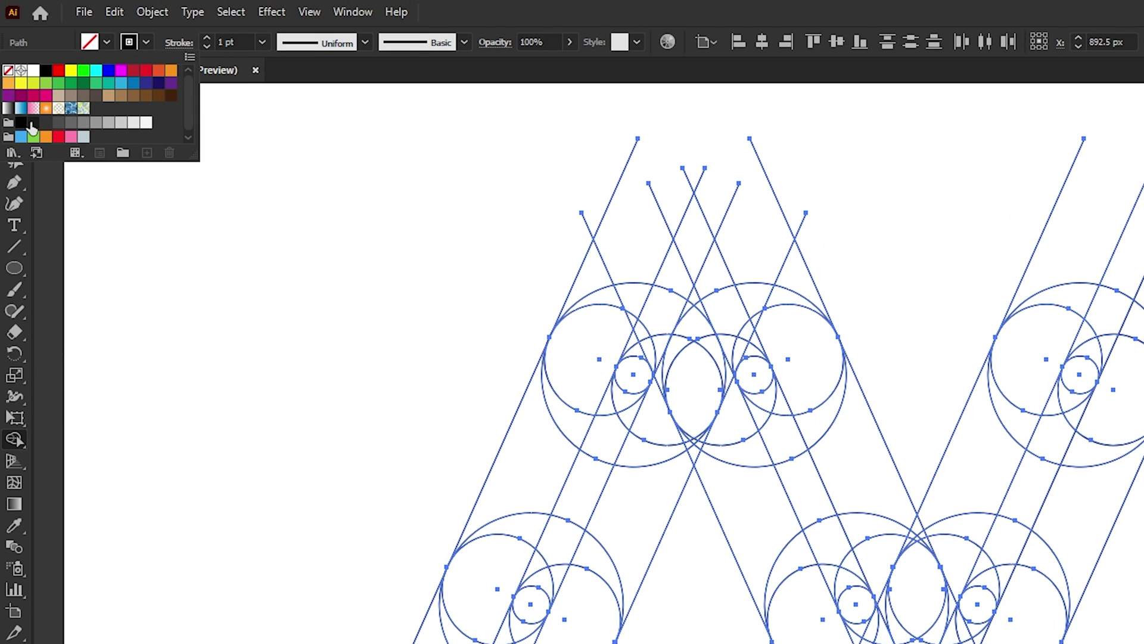
click(55, 37)
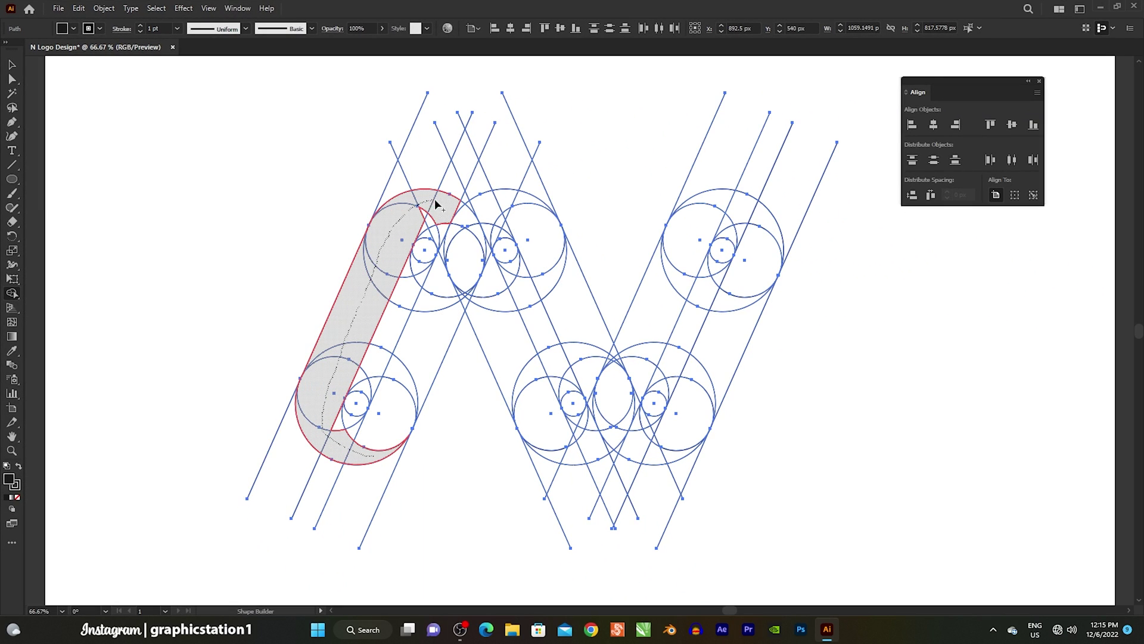
drag(435, 203, 461, 239)
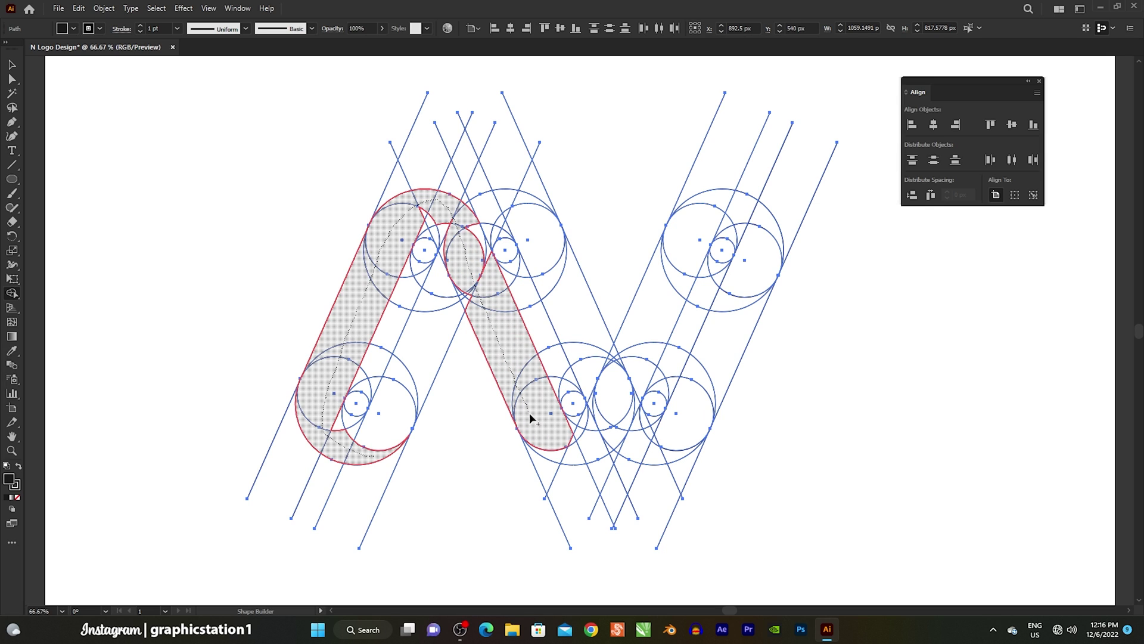
mouse_move(572, 444)
mouse_down()
mouse_move(721, 221)
mouse_move(750, 222)
mouse_up()
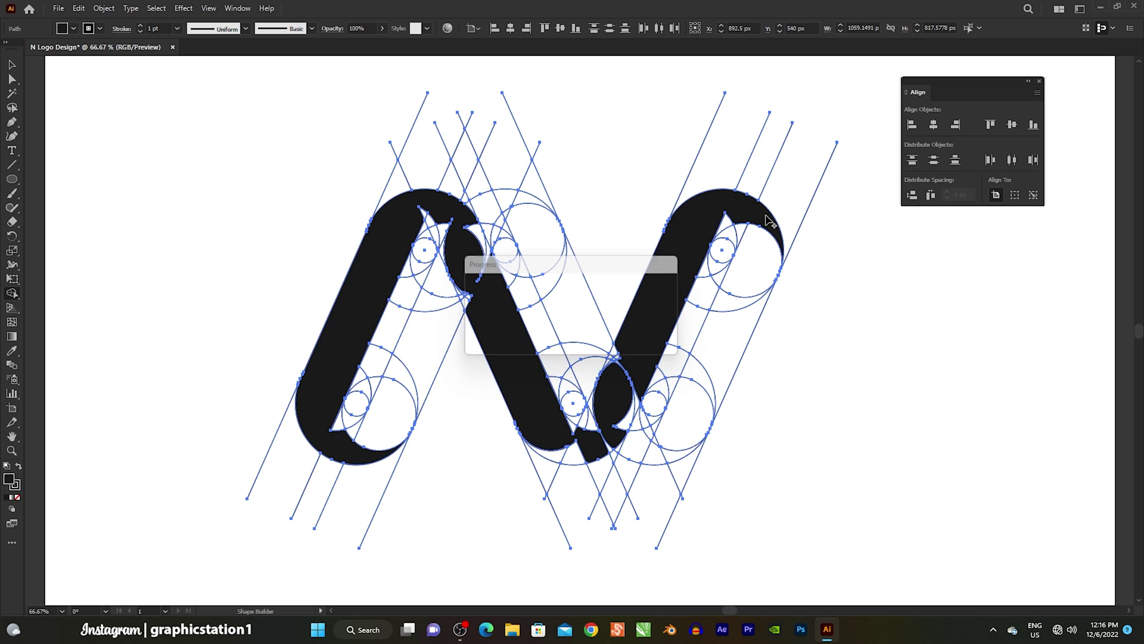
Merge the gaps at the diagonal's lower lens, between the V's arms, and its bottom lobe.
scroll(730, 226, up, 4)
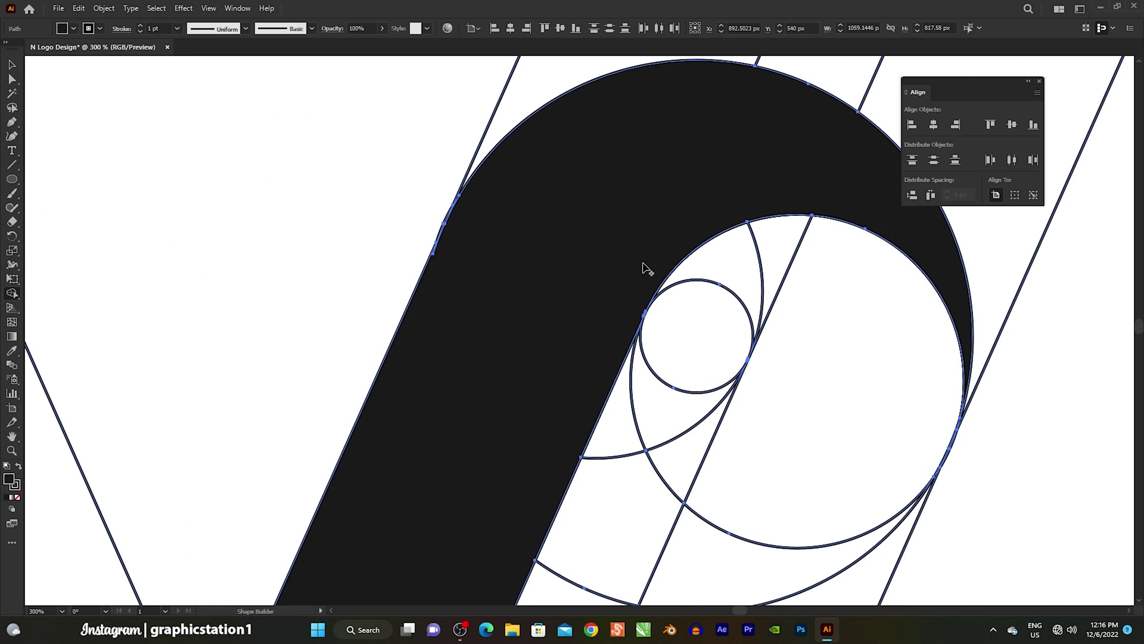
scroll(443, 249, up, 1)
scroll(442, 249, up, 3)
scroll(435, 258, up, 2)
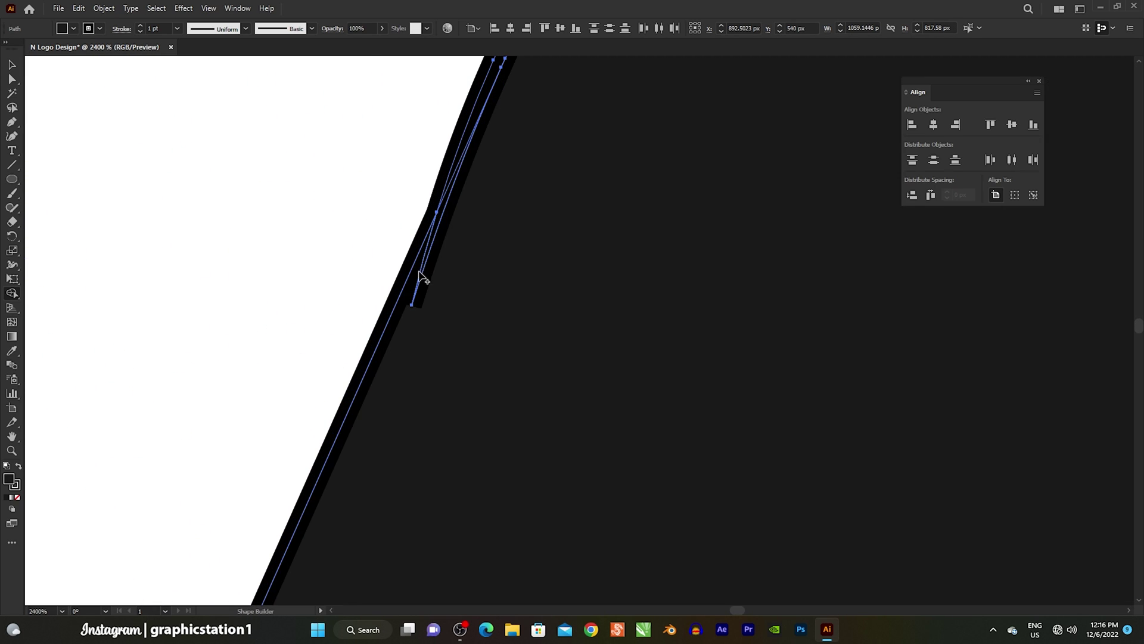
scroll(444, 265, down, 4)
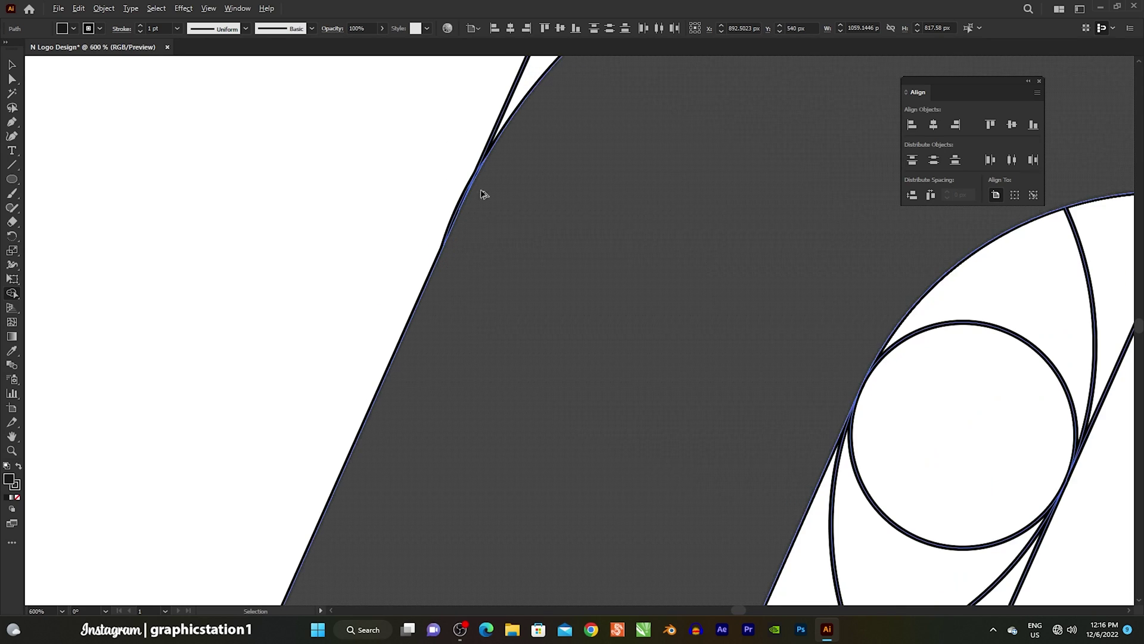
scroll(483, 191, down, 2)
scroll(498, 171, down, 1)
scroll(554, 203, up, 2)
scroll(583, 237, down, 2)
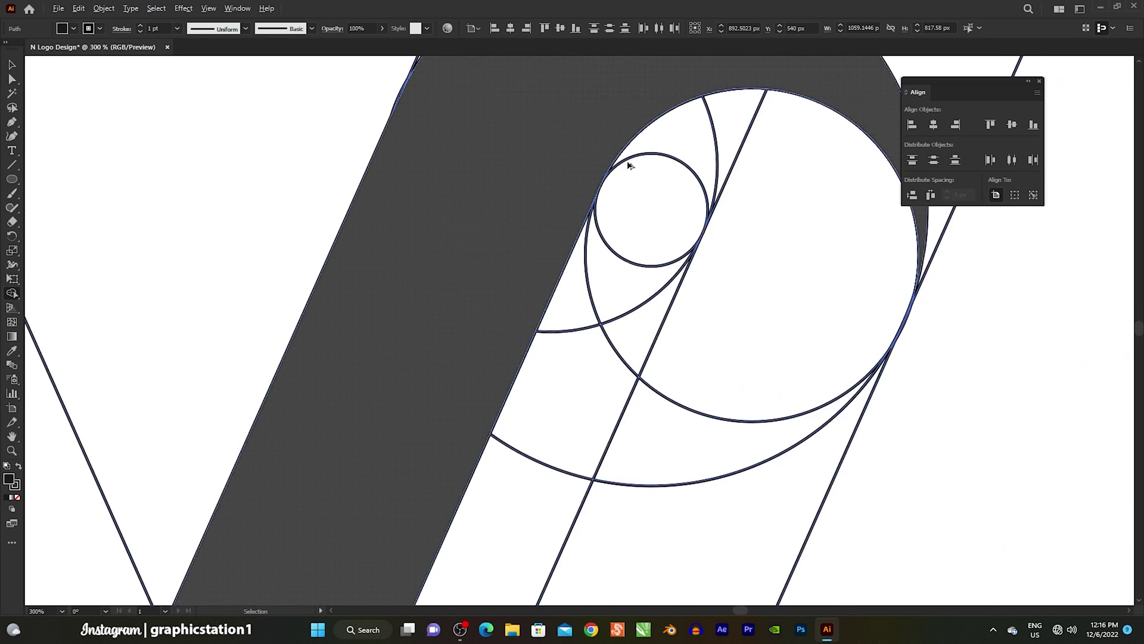
scroll(631, 161, down, 2)
scroll(503, 320, up, 3)
drag(570, 237, 534, 341)
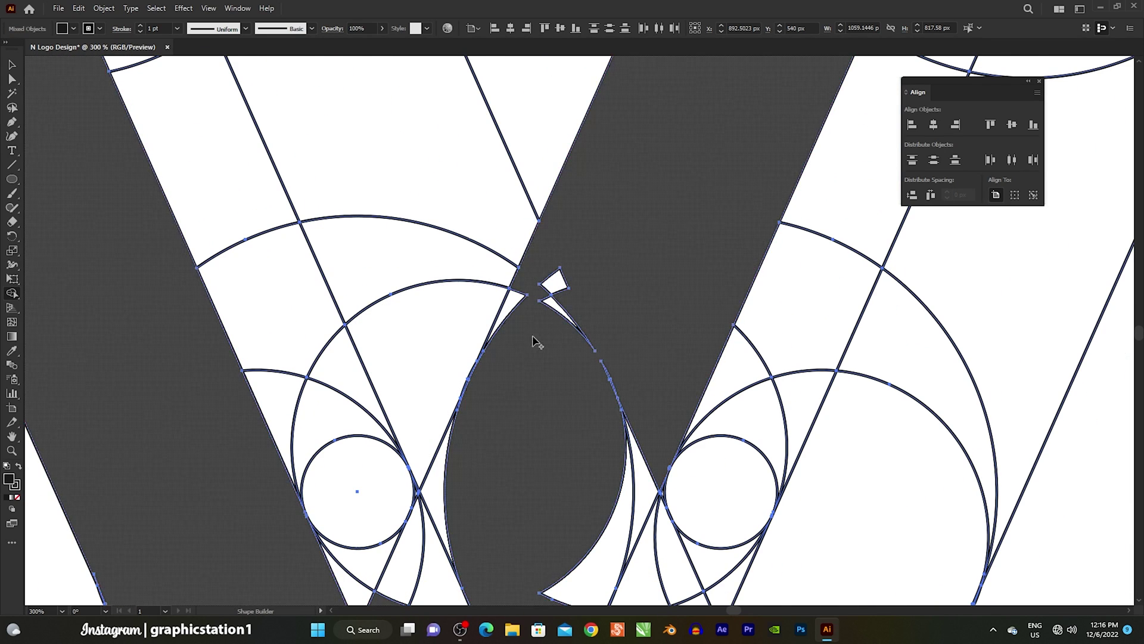
scroll(505, 317, up, 3)
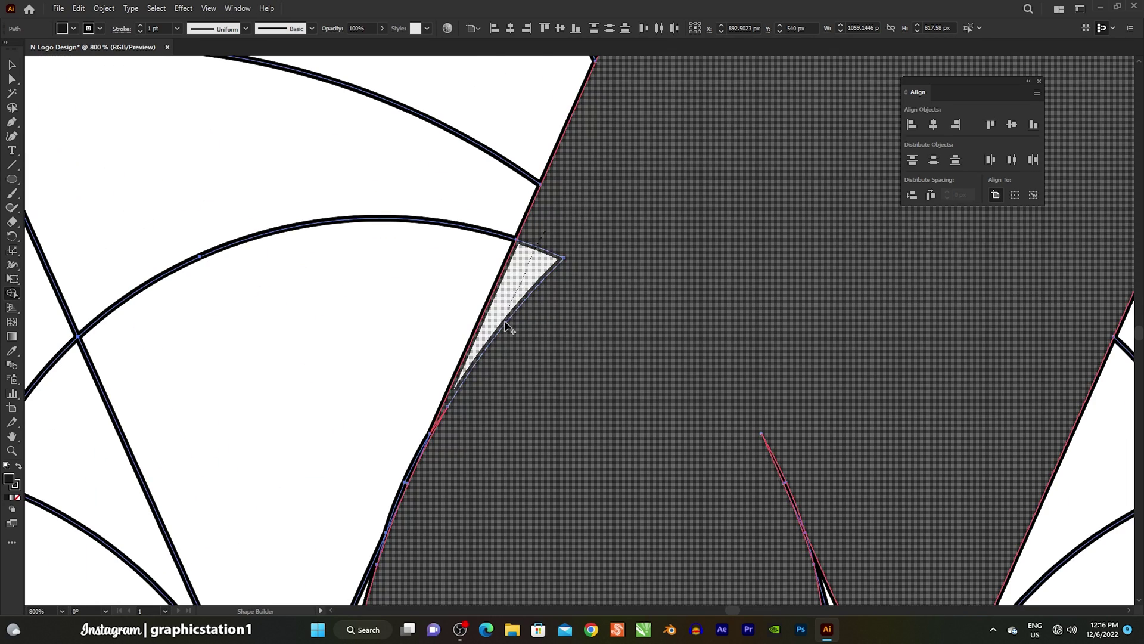
scroll(704, 399, down, 1)
scroll(681, 306, down, 1)
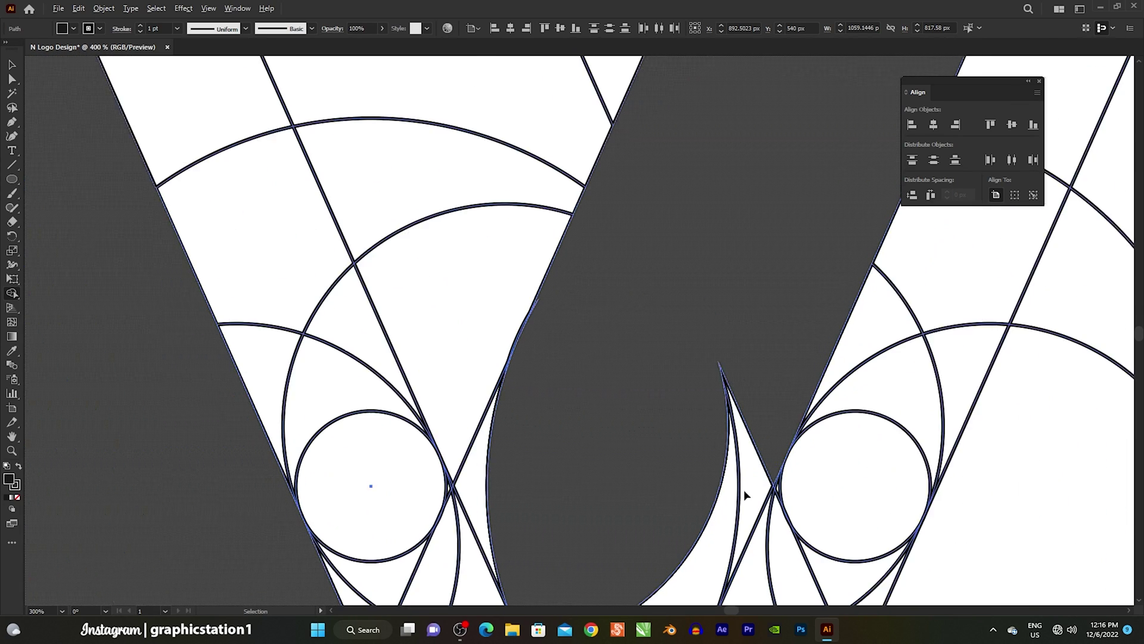
scroll(743, 489, up, 1)
scroll(693, 433, down, 1)
scroll(584, 375, up, 2)
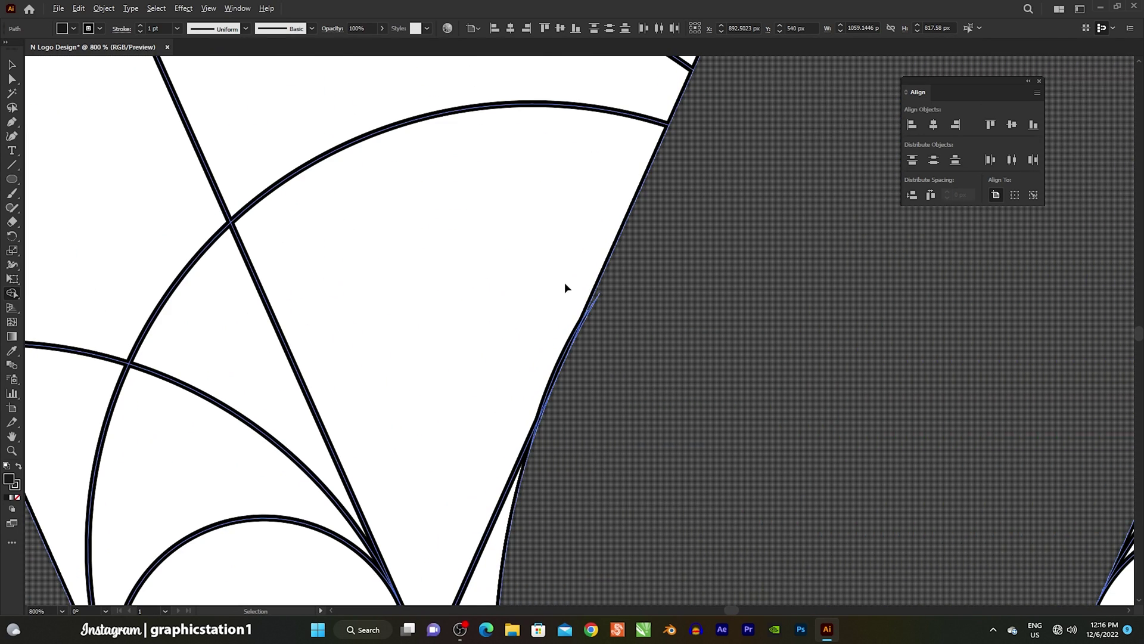
scroll(566, 286, up, 2)
scroll(587, 289, up, 1)
scroll(533, 303, down, 4)
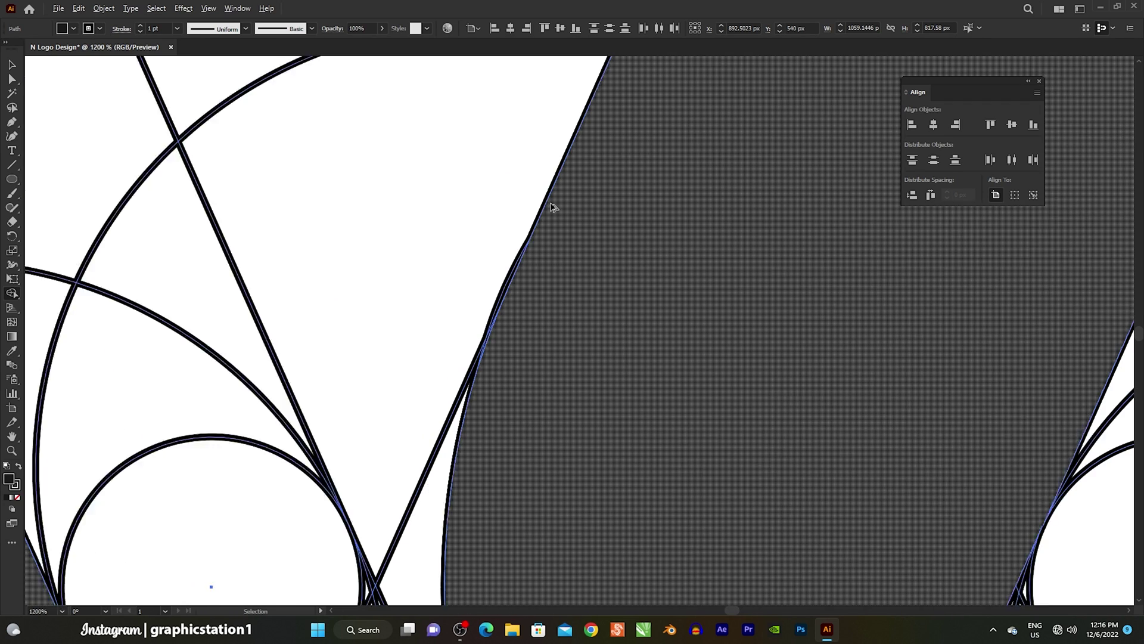
scroll(549, 310, down, 2)
scroll(549, 312, down, 1)
drag(549, 310, 477, 396)
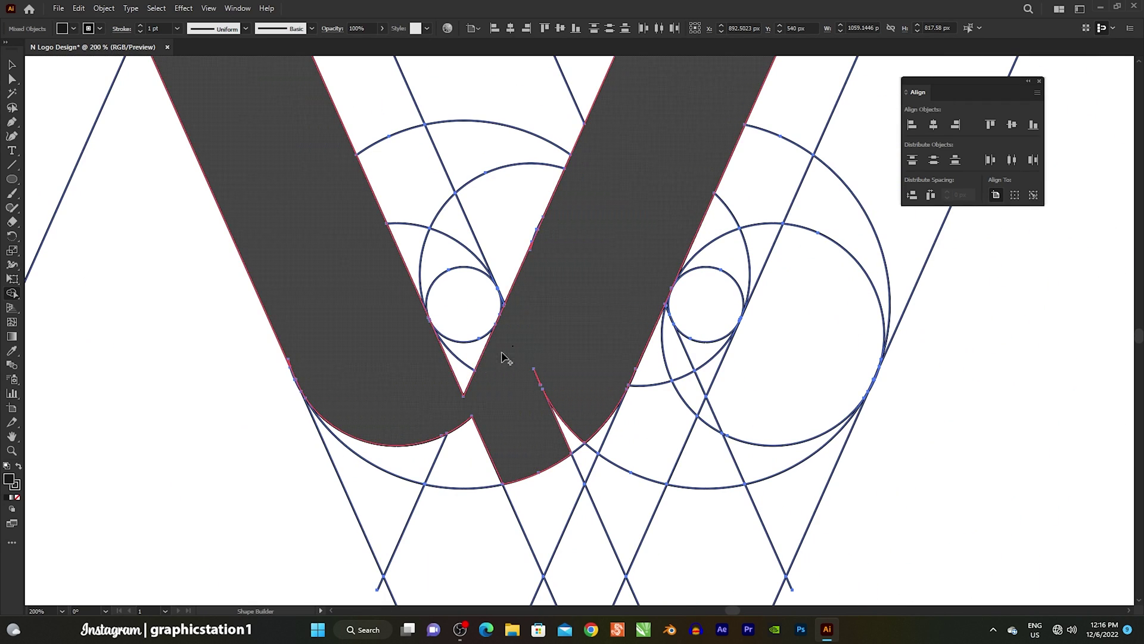
drag(511, 358, 438, 361)
click(377, 421)
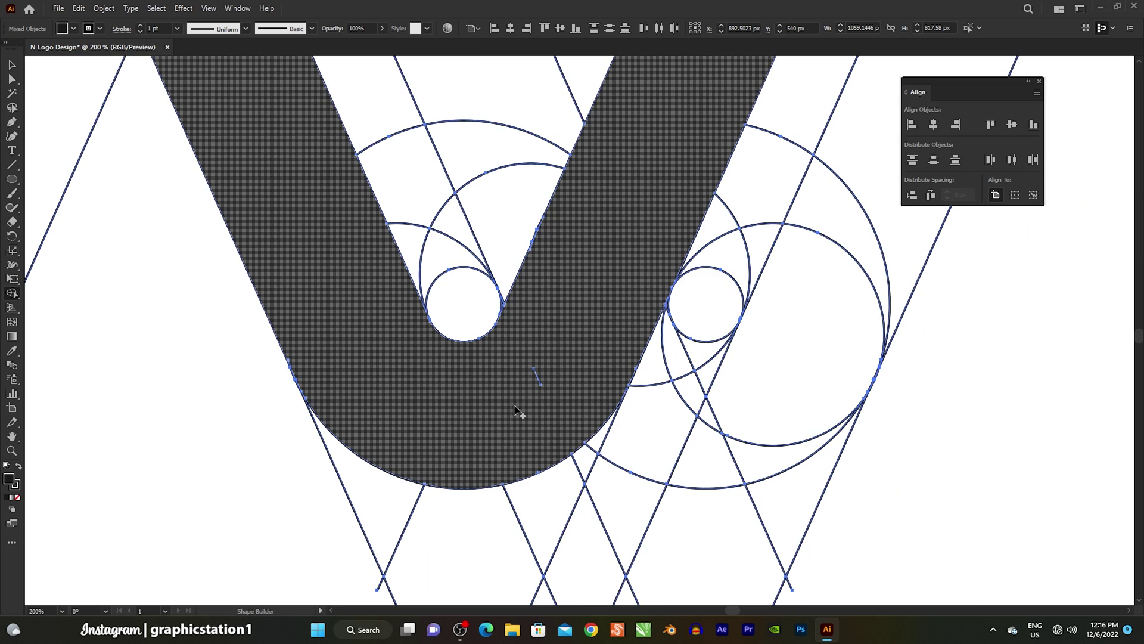
Merge the remaining thin slivers and white gaps along the N stroke's edges into the black shape.
scroll(524, 394, up, 3)
scroll(589, 357, down, 4)
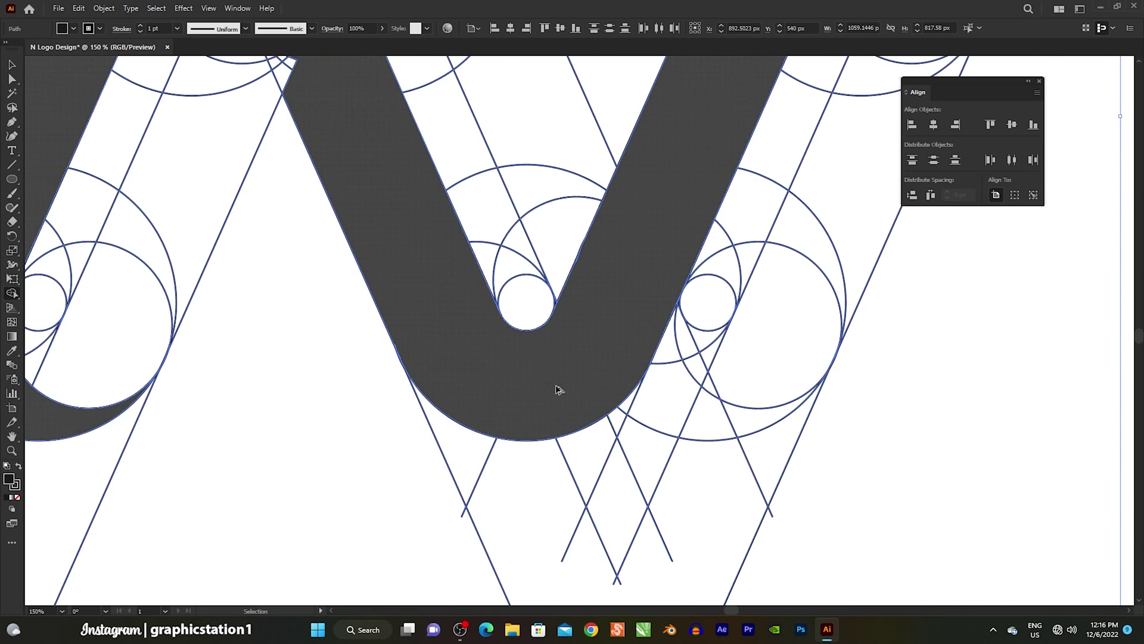
scroll(583, 304, down, 2)
scroll(557, 312, up, 5)
scroll(492, 319, up, 3)
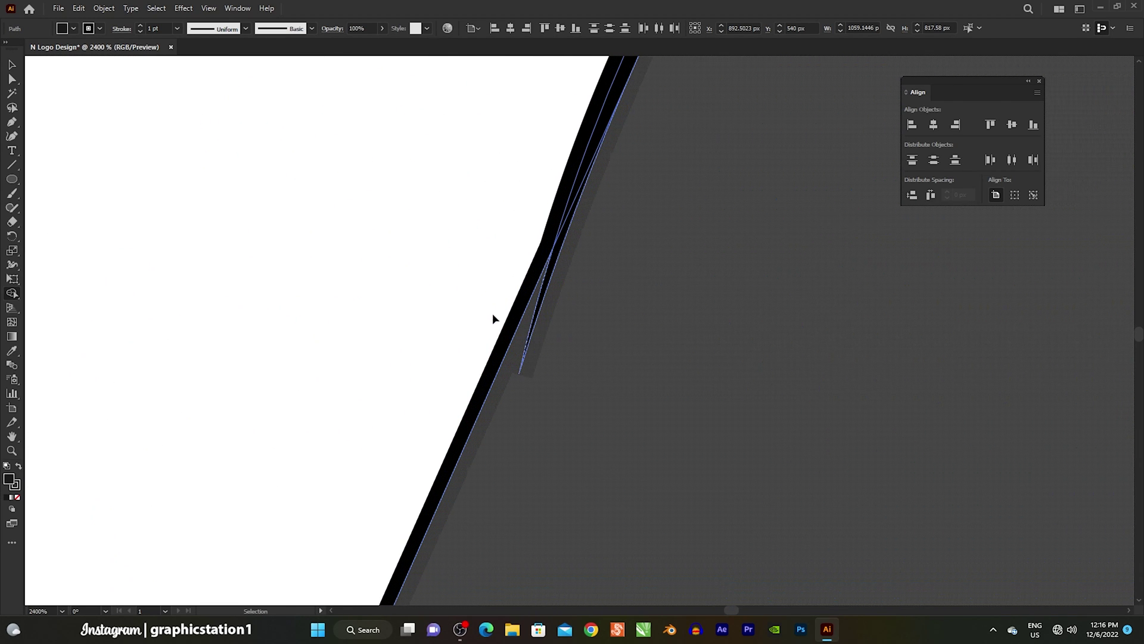
click(522, 342)
scroll(572, 311, down, 4)
scroll(557, 263, down, 3)
scroll(566, 286, down, 1)
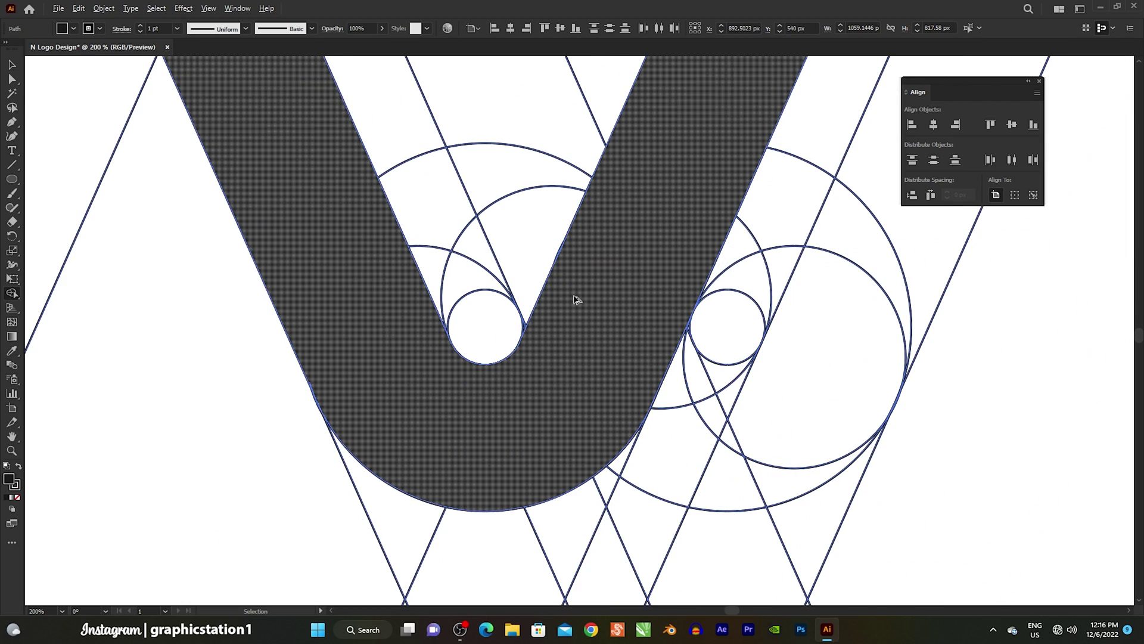
scroll(568, 422, down, 3)
scroll(451, 233, up, 2)
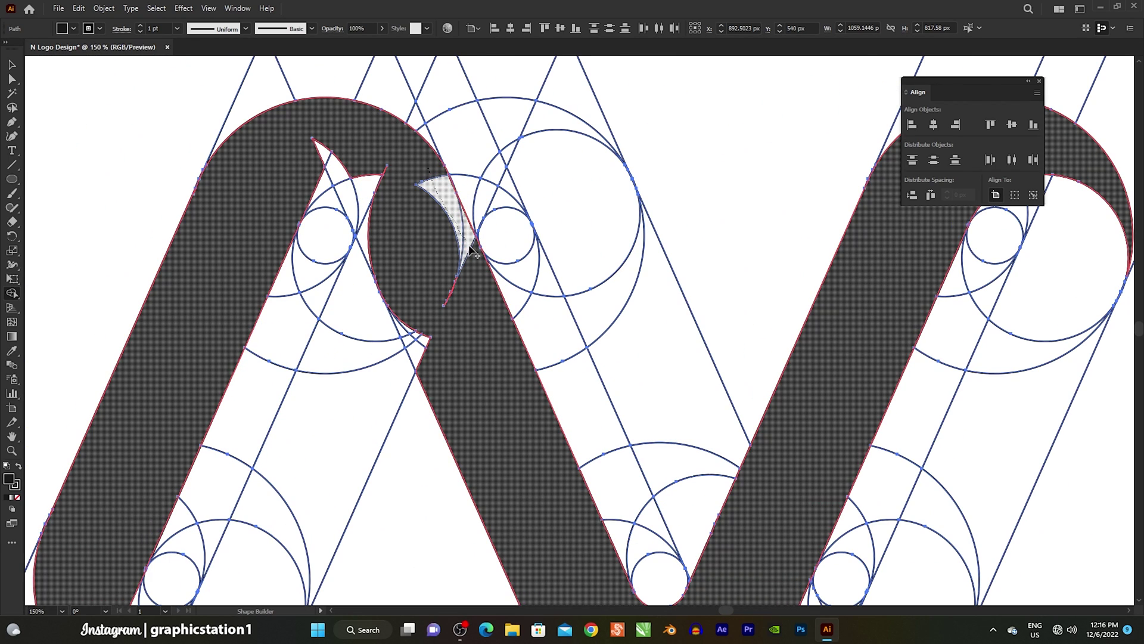
scroll(462, 307, up, 2)
scroll(417, 357, up, 2)
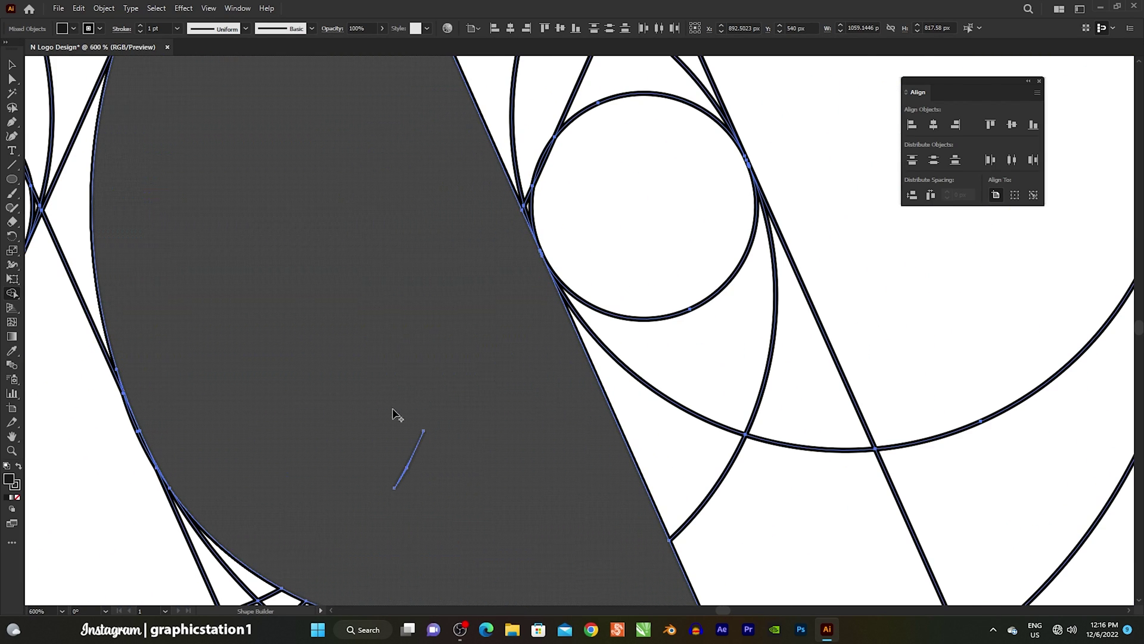
scroll(448, 436, down, 2)
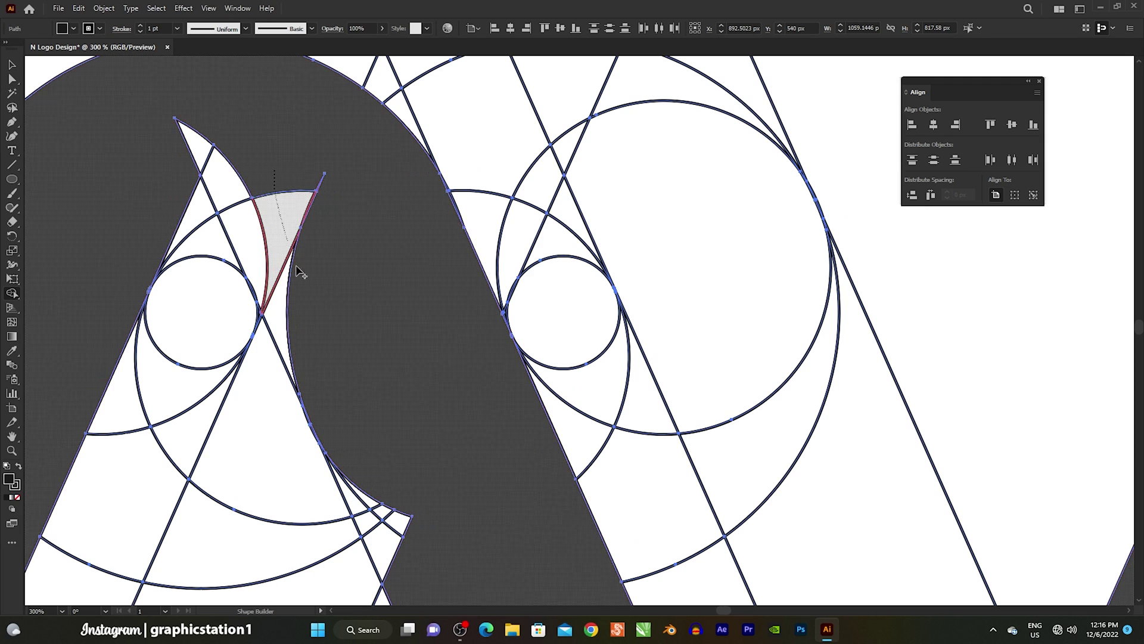
drag(334, 269, 280, 280)
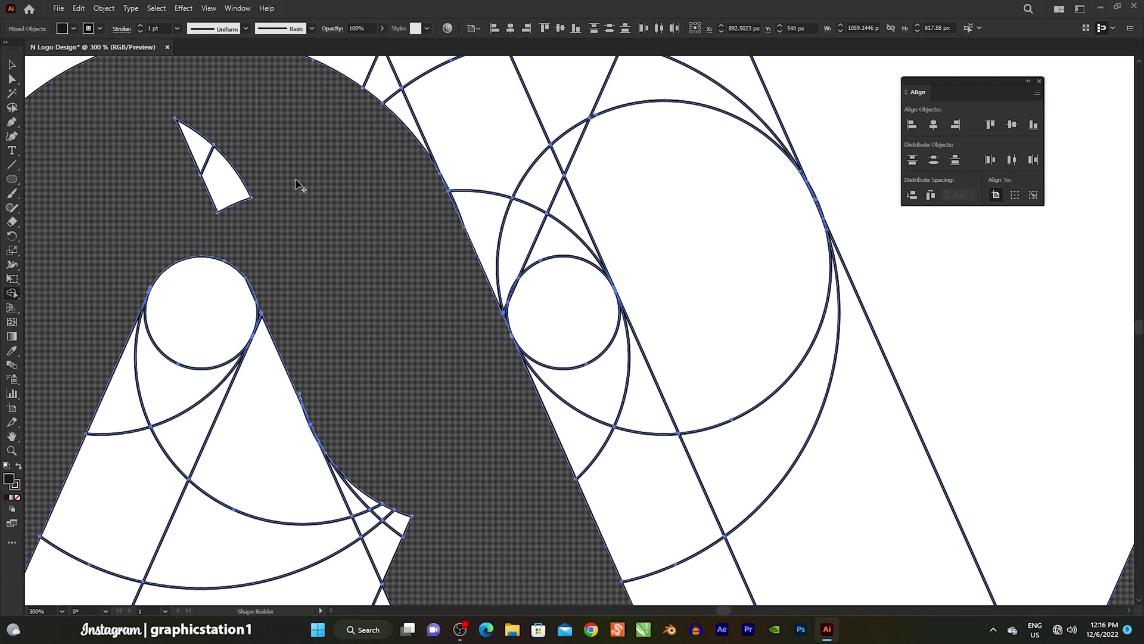
drag(296, 185, 169, 159)
scroll(292, 224, down, 3)
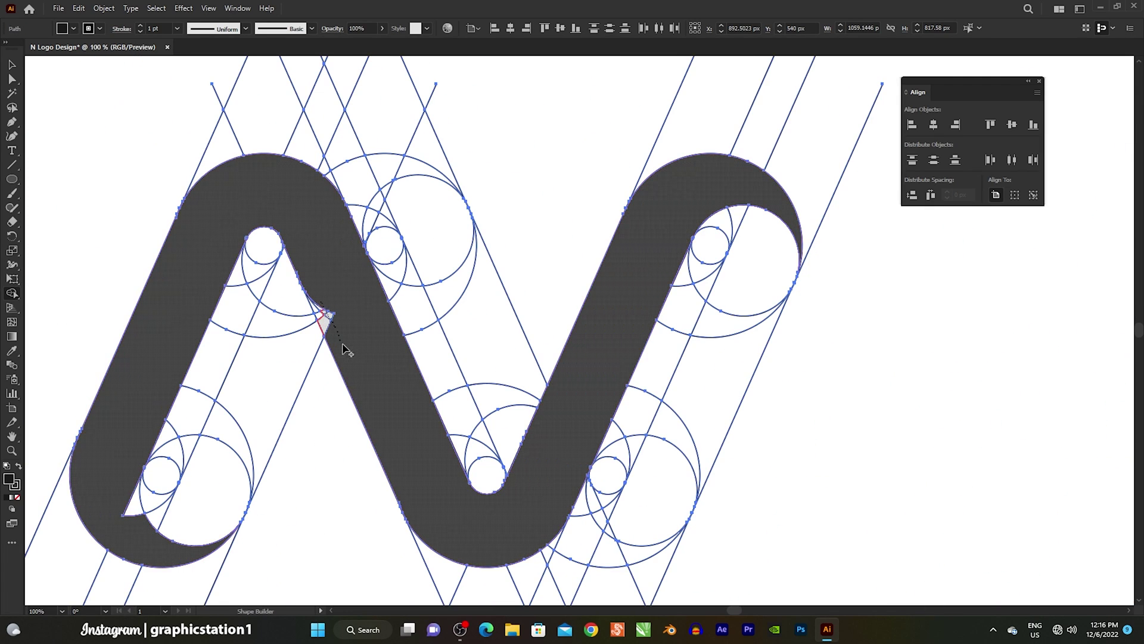
scroll(344, 350, up, 5)
click(424, 296)
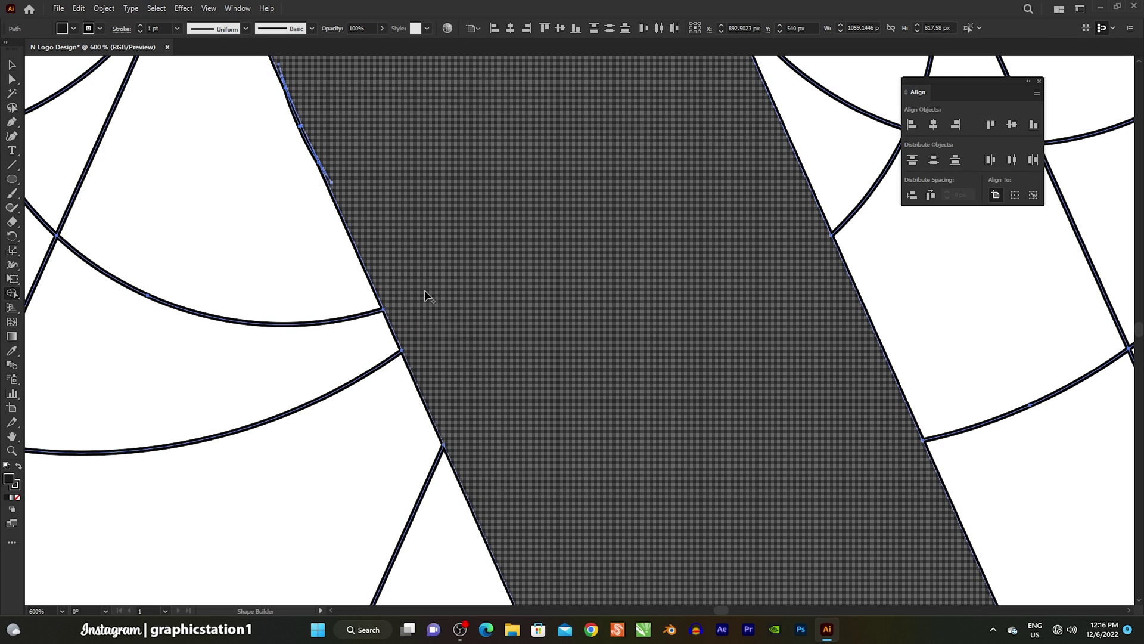
scroll(342, 204, up, 5)
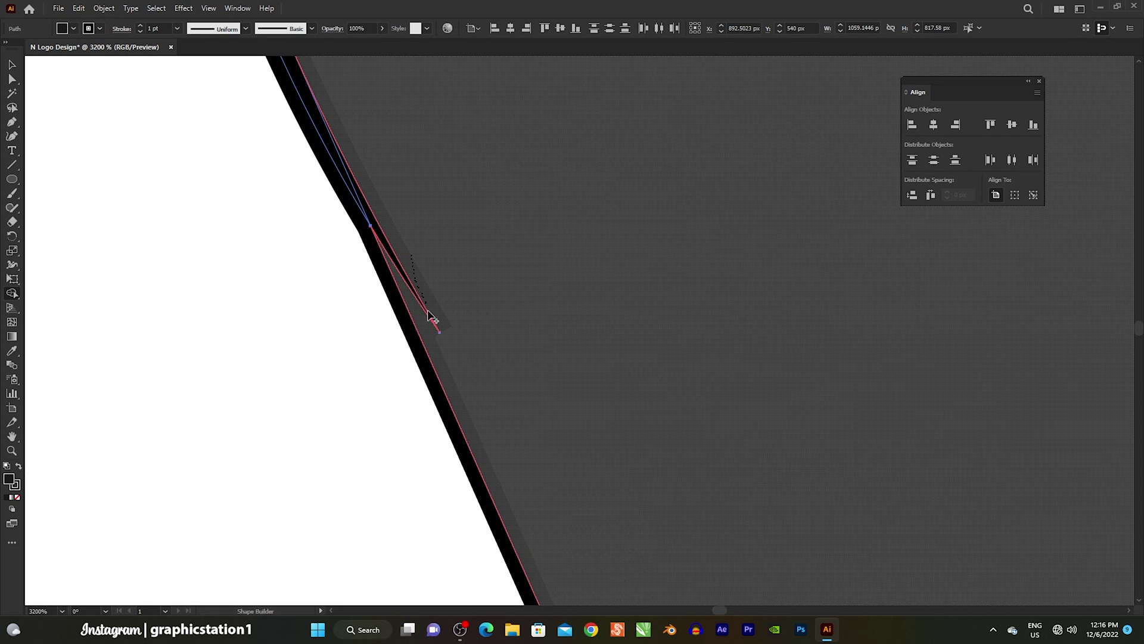
drag(431, 315, 444, 312)
scroll(480, 289, down, 3)
scroll(414, 286, down, 2)
scroll(411, 250, up, 5)
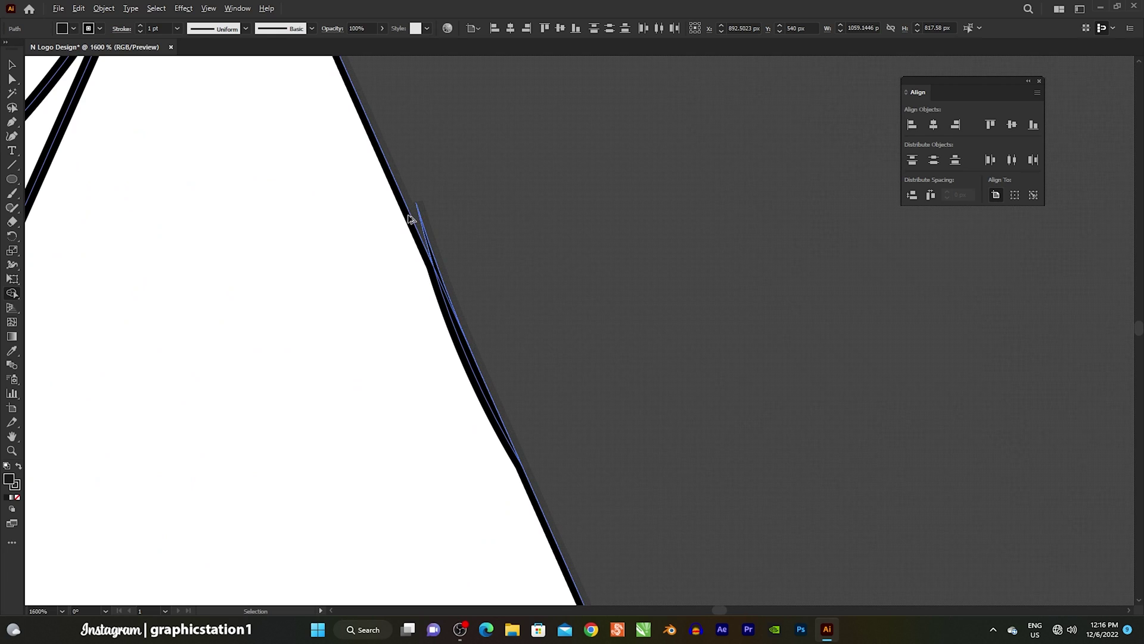
scroll(410, 219, down, 1)
scroll(432, 230, down, 2)
scroll(475, 261, down, 2)
scroll(431, 276, down, 1)
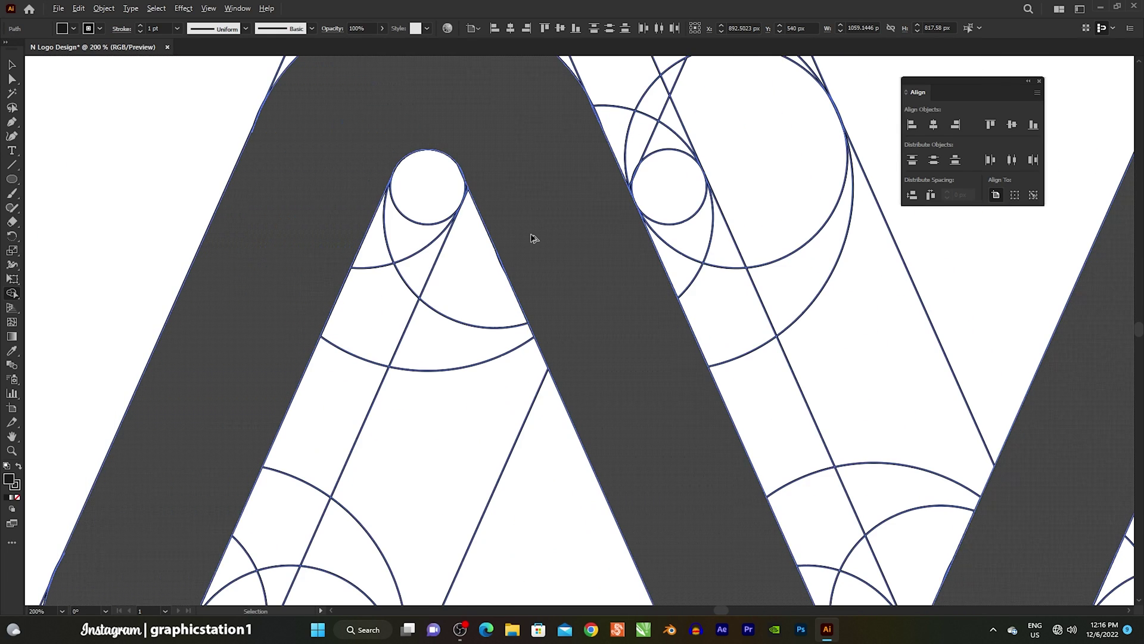
scroll(532, 239, down, 2)
scroll(539, 235, down, 1)
scroll(422, 397, up, 2)
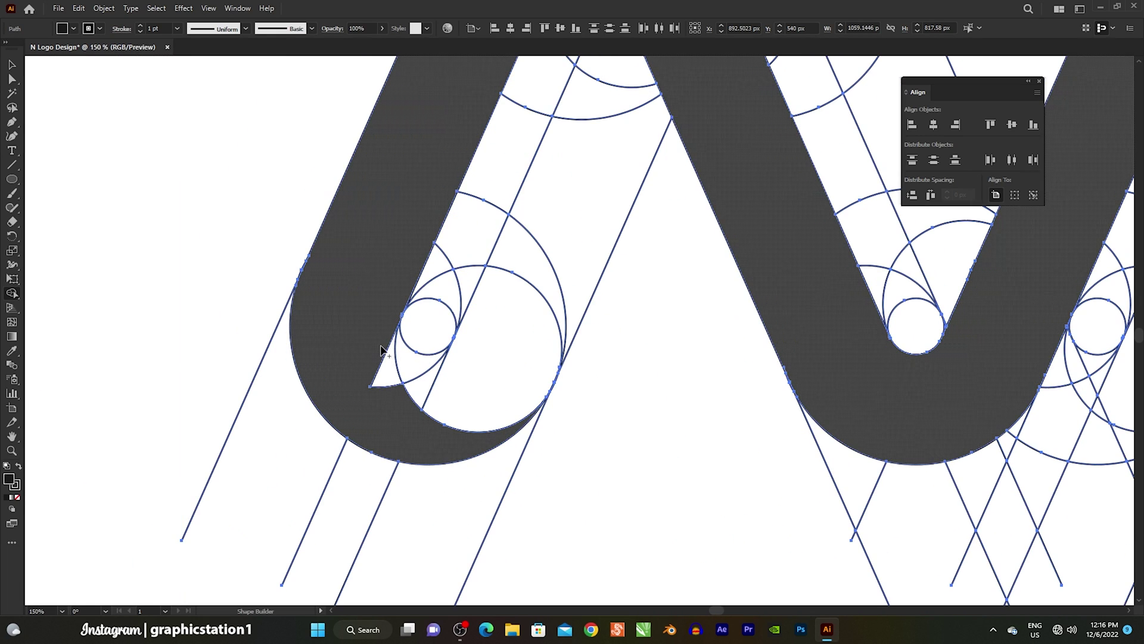
scroll(315, 263, up, 2)
scroll(276, 250, up, 3)
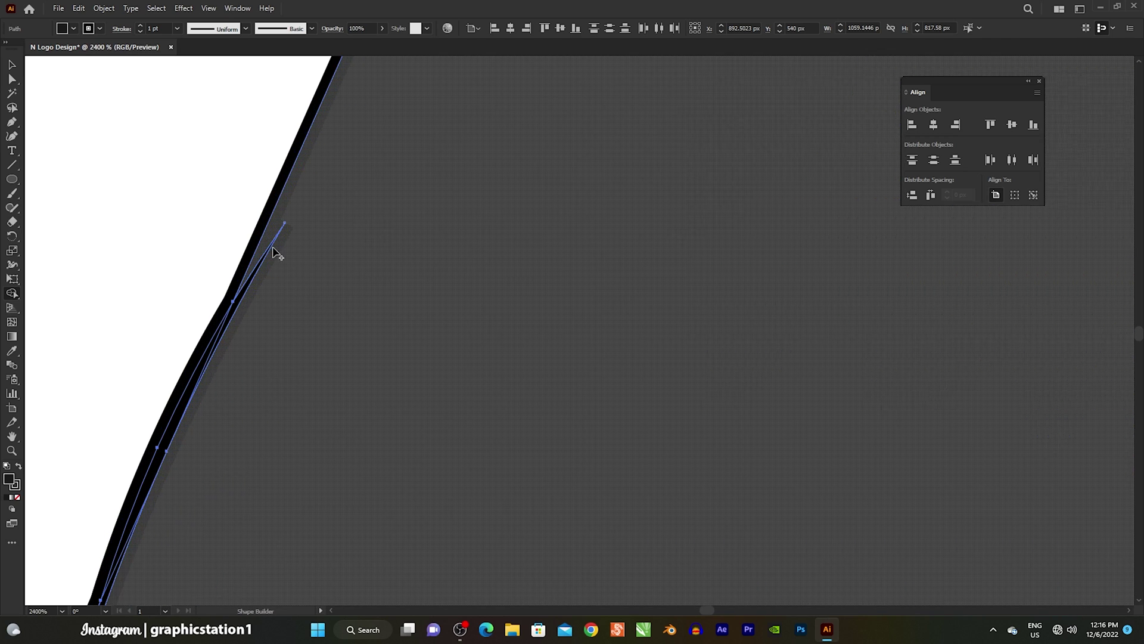
scroll(245, 305, down, 2)
scroll(241, 306, down, 2)
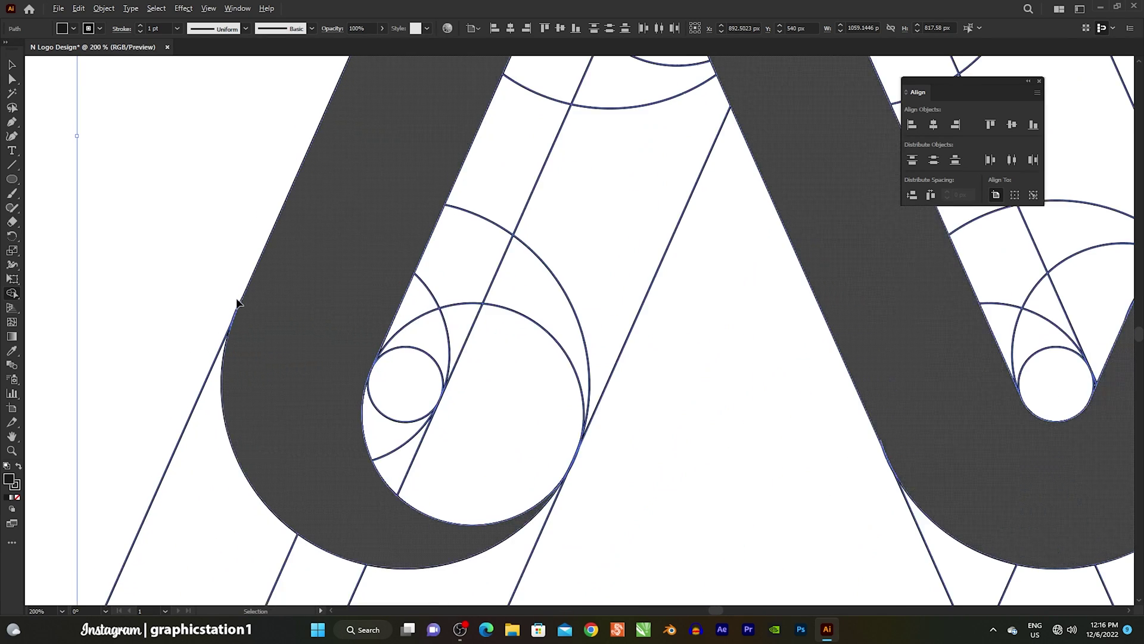
scroll(237, 306, down, 1)
scroll(215, 358, down, 2)
drag(267, 343, 339, 366)
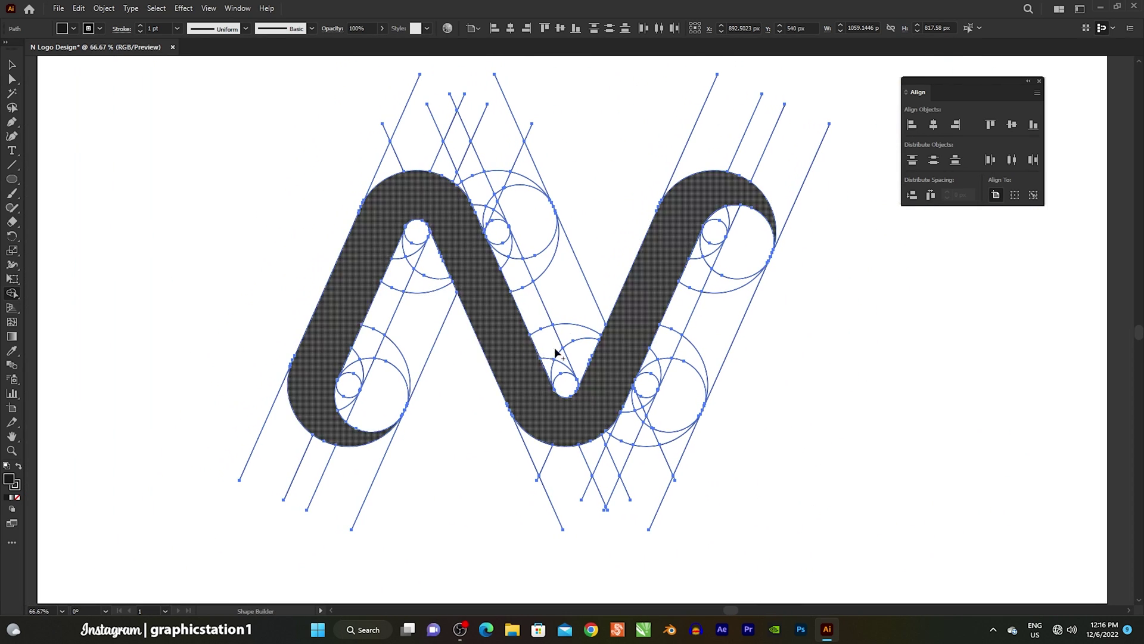
Switch the fill to gray and merge the lower-left strip and middle arch into gray shapes.
click(74, 29)
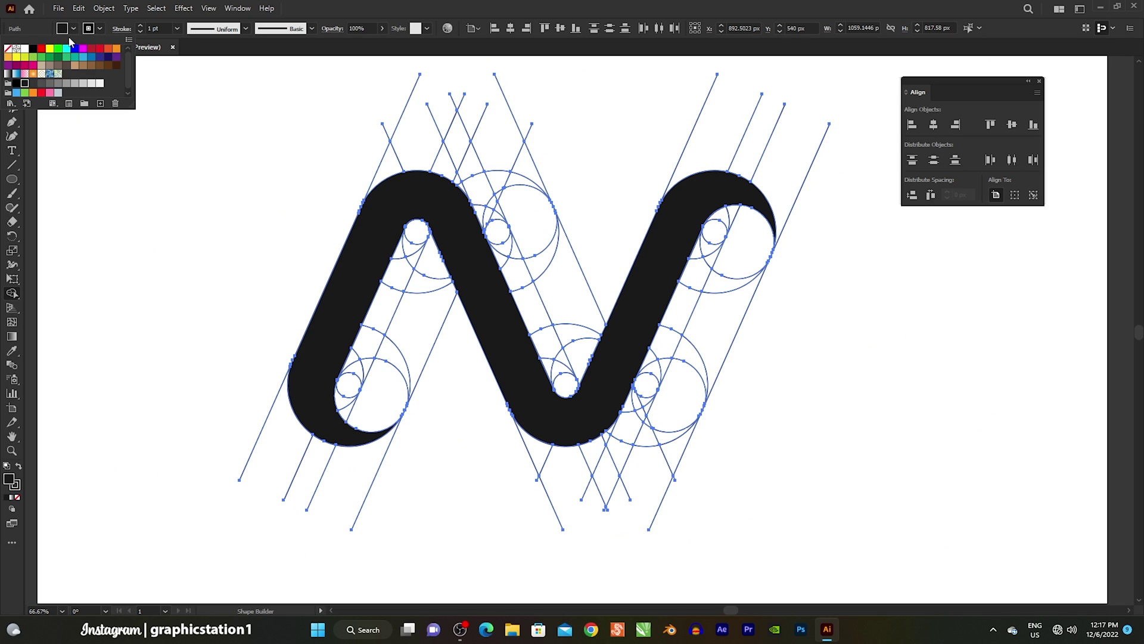
click(60, 31)
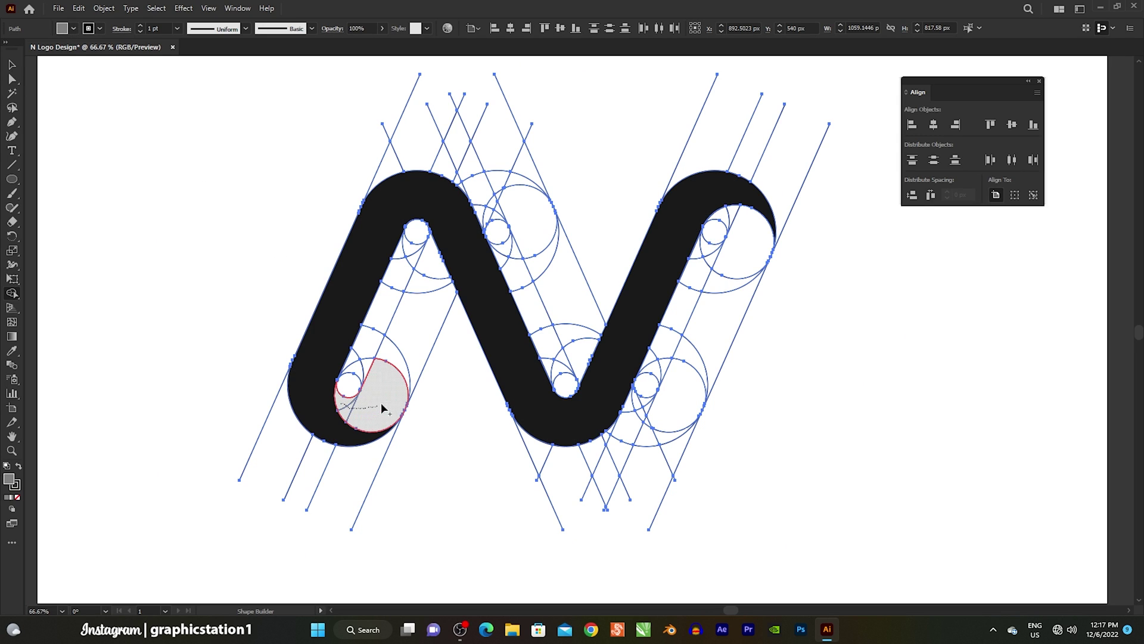
drag(382, 408, 435, 268)
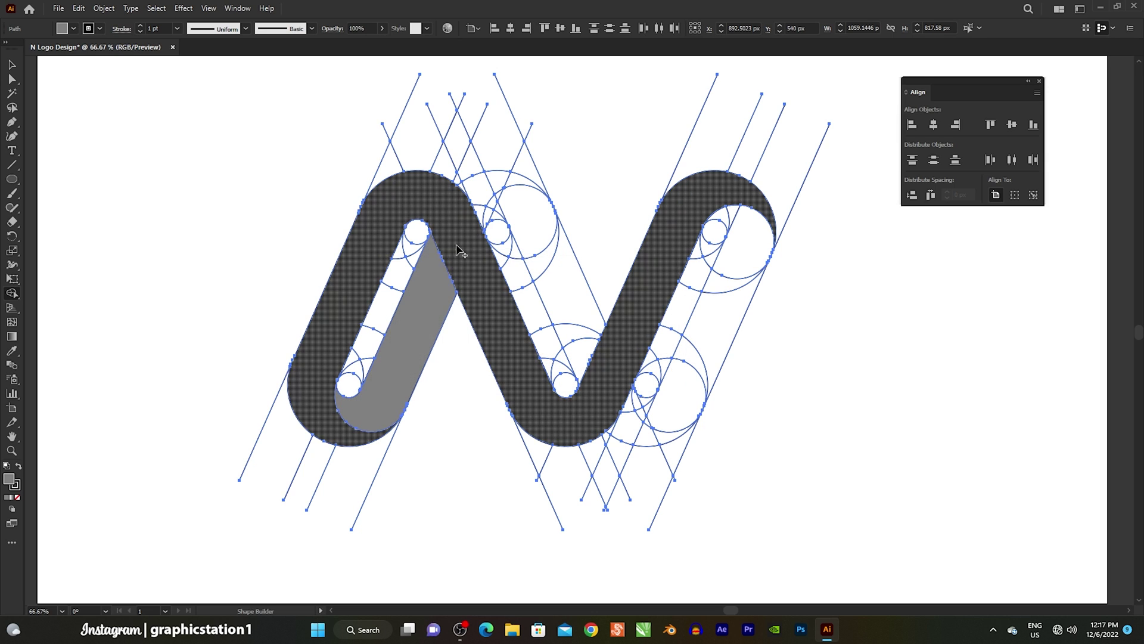
scroll(531, 217, up, 2)
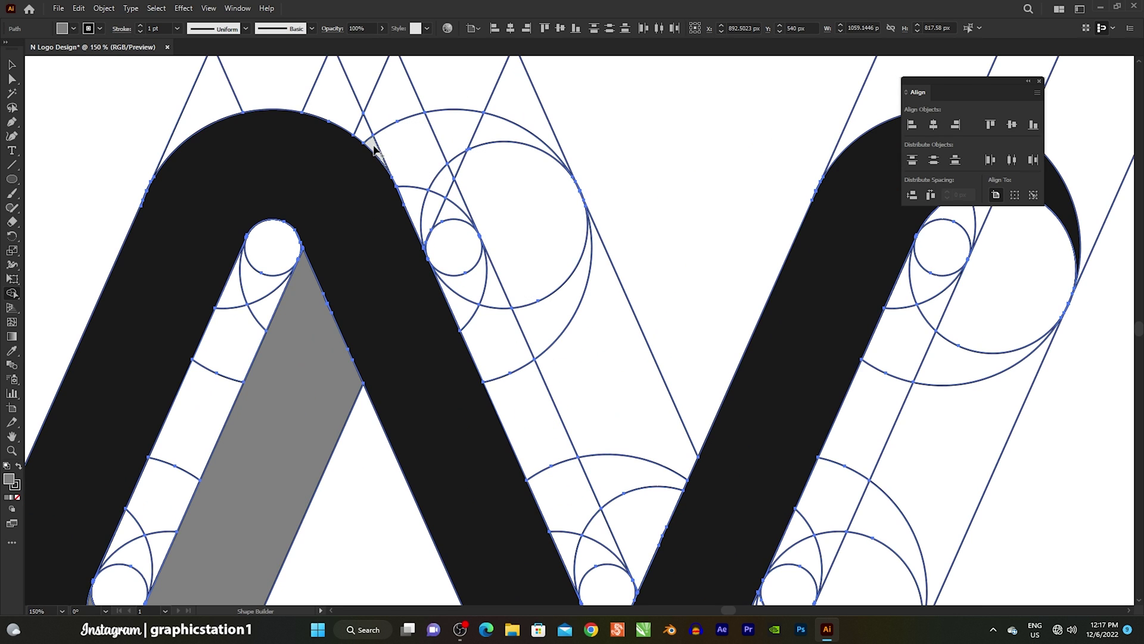
drag(375, 143, 580, 351)
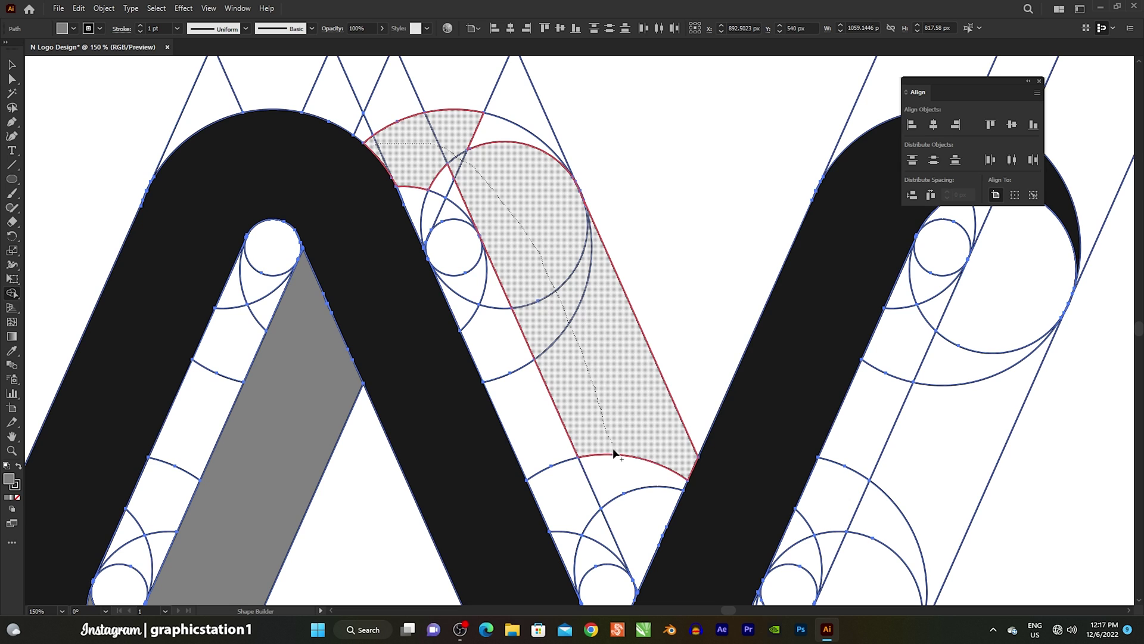
drag(600, 405, 633, 527)
drag(419, 210, 423, 195)
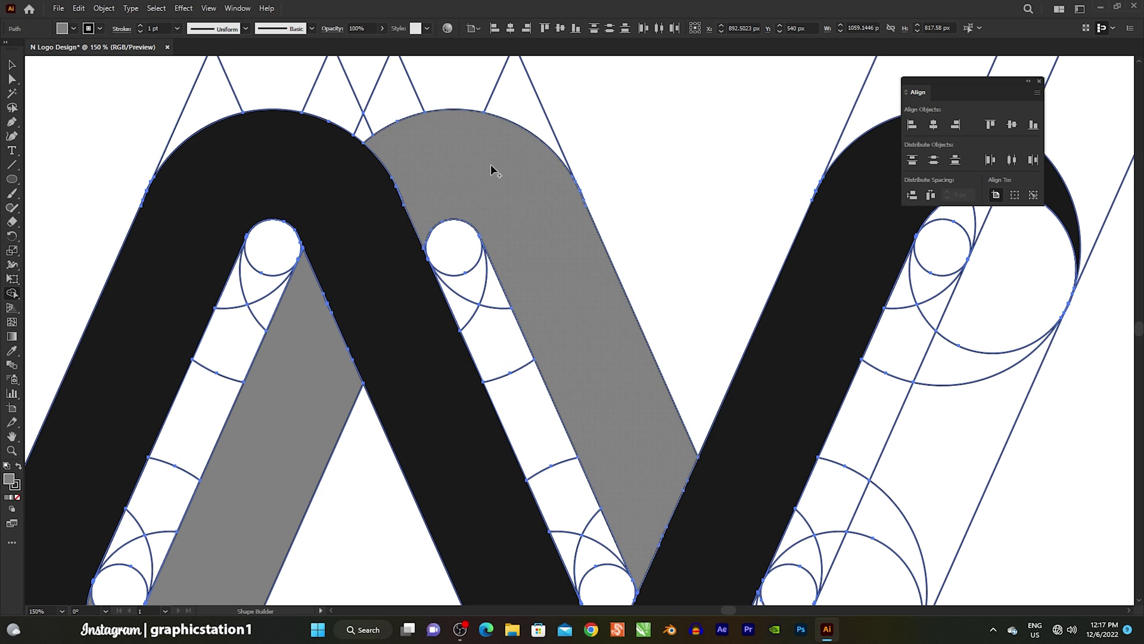
Merge the strip below the V, the right strip and top cap into gray, filling the notch.
key(ctrl+0)
scroll(547, 282, up, 2)
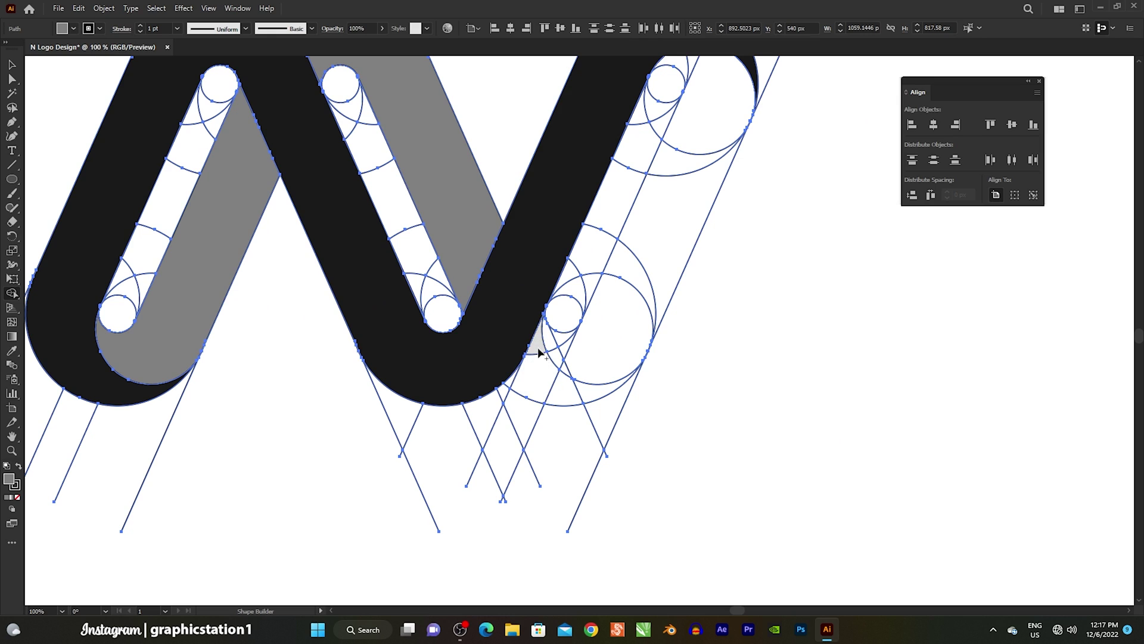
mouse_move(539, 358)
mouse_down()
mouse_move(517, 382)
mouse_move(575, 377)
mouse_up()
scroll(530, 379, down, 1)
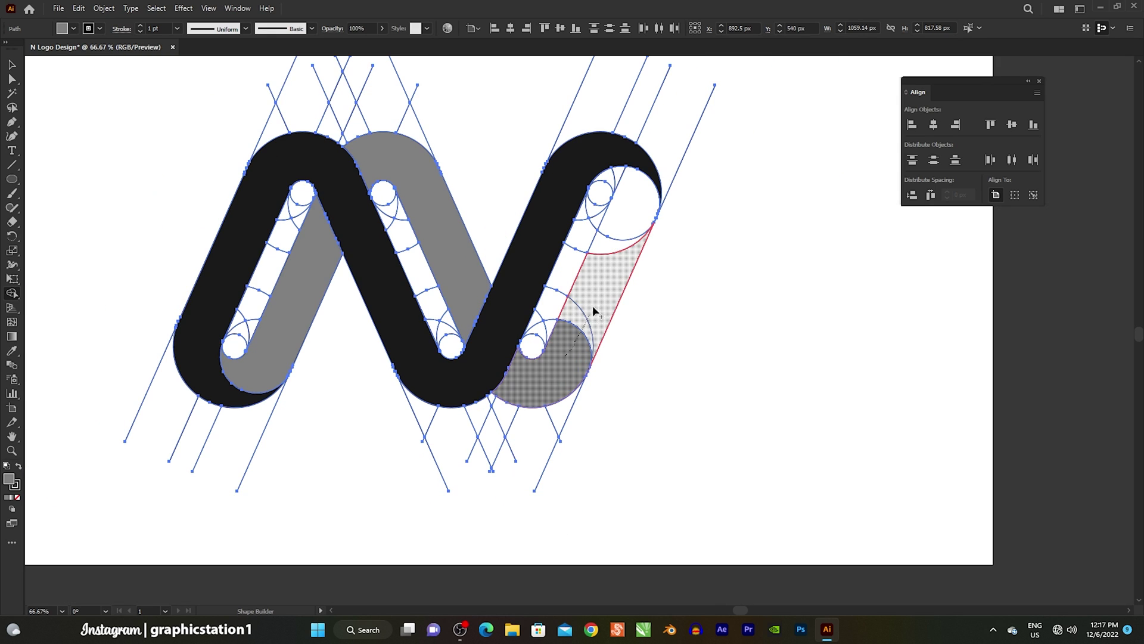
mouse_move(593, 307)
mouse_down()
mouse_move(633, 206)
mouse_move(624, 178)
mouse_up()
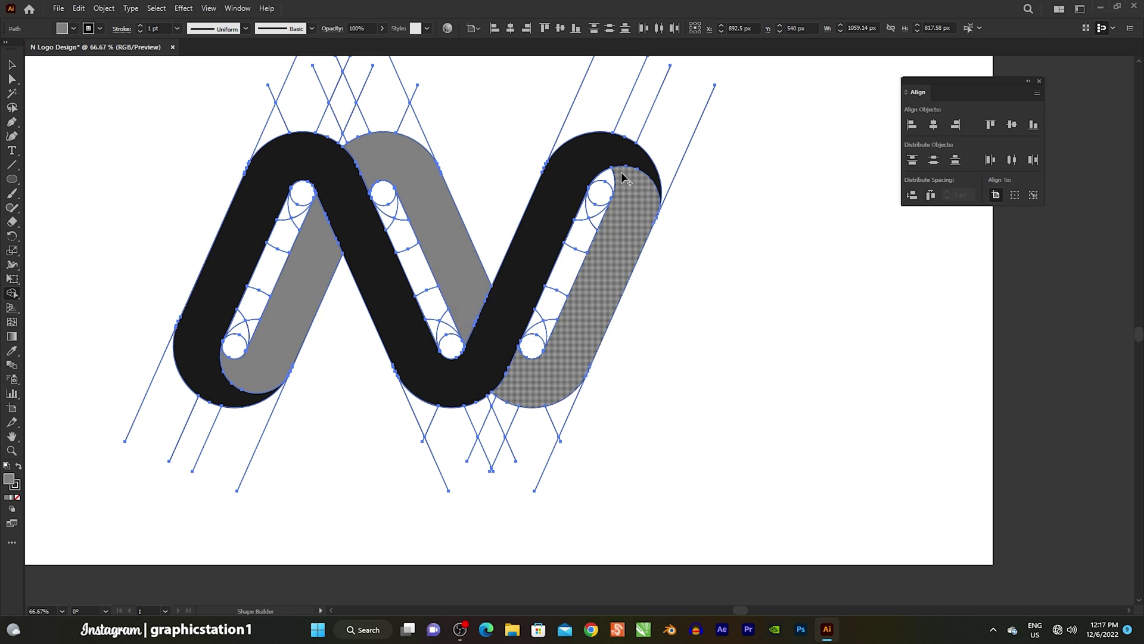
scroll(525, 345, up, 2)
scroll(524, 346, up, 2)
scroll(524, 343, up, 2)
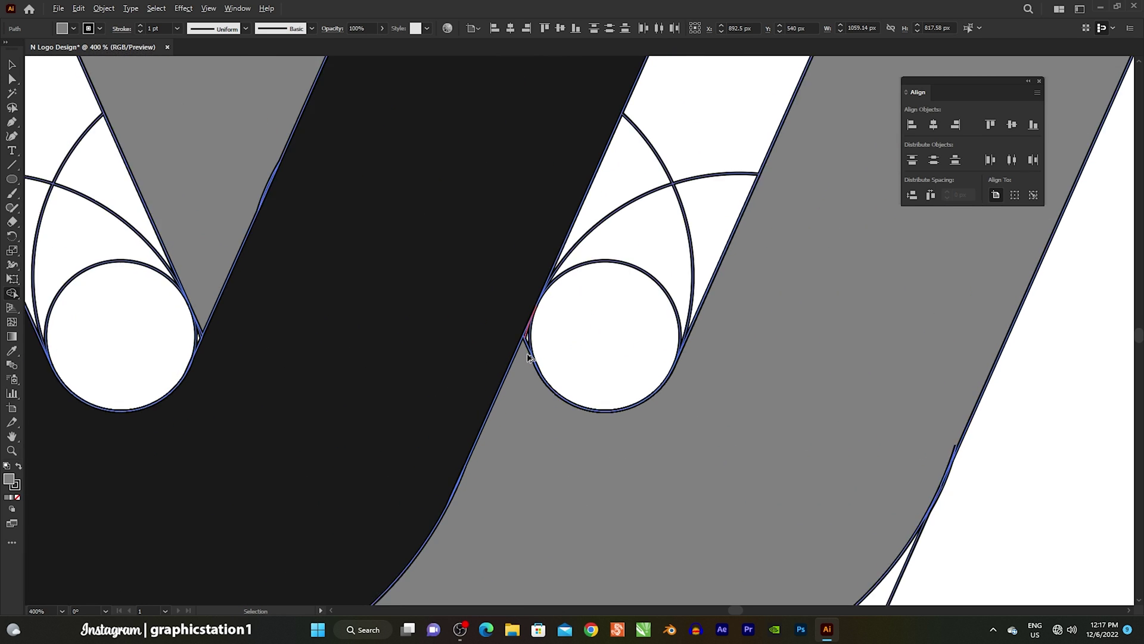
scroll(528, 310, up, 2)
scroll(506, 334, up, 3)
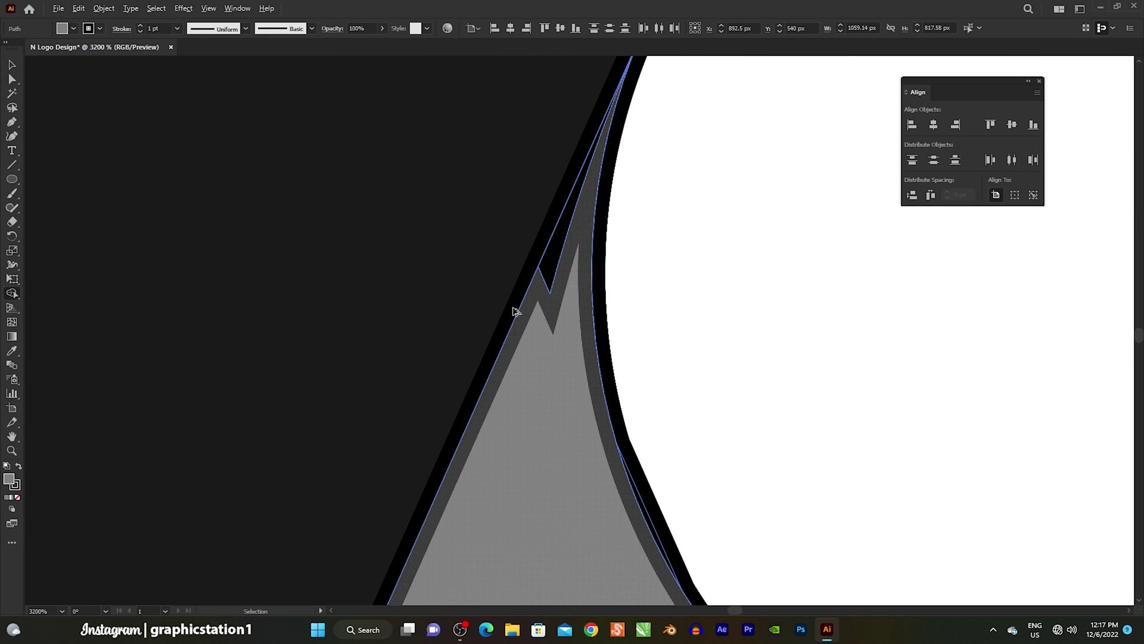
drag(559, 271, 547, 327)
Zoom in and merge the tiny sliver beside the circle into the grey strand with Shape Builder.
scroll(511, 301, down, 4)
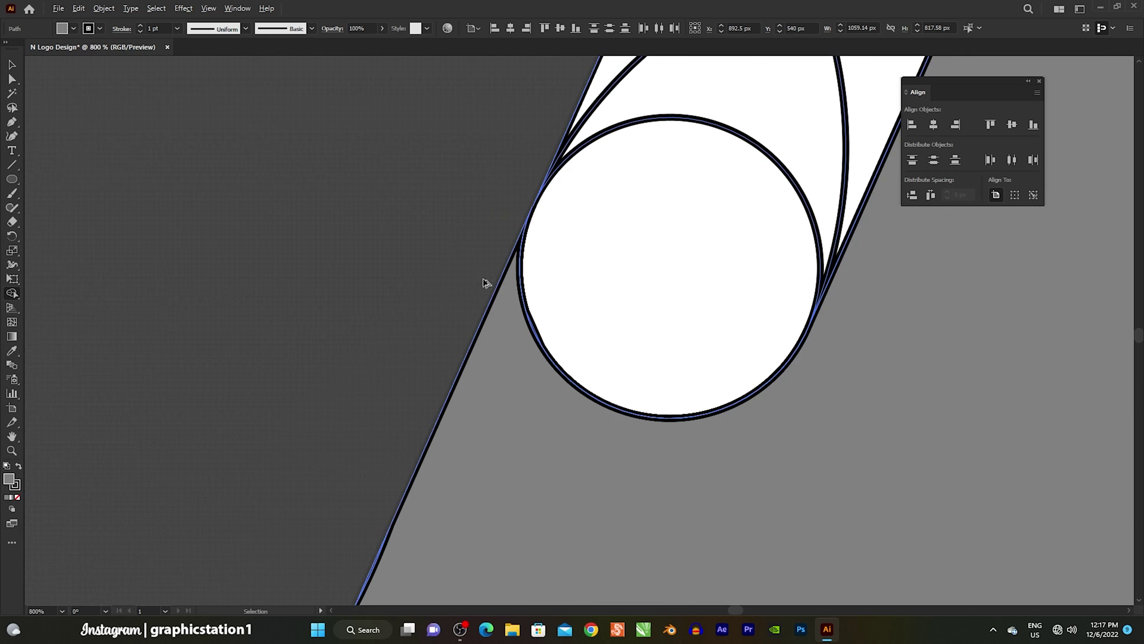
scroll(494, 298, down, 4)
scroll(518, 405, down, 2)
scroll(599, 328, down, 2)
scroll(673, 182, up, 2)
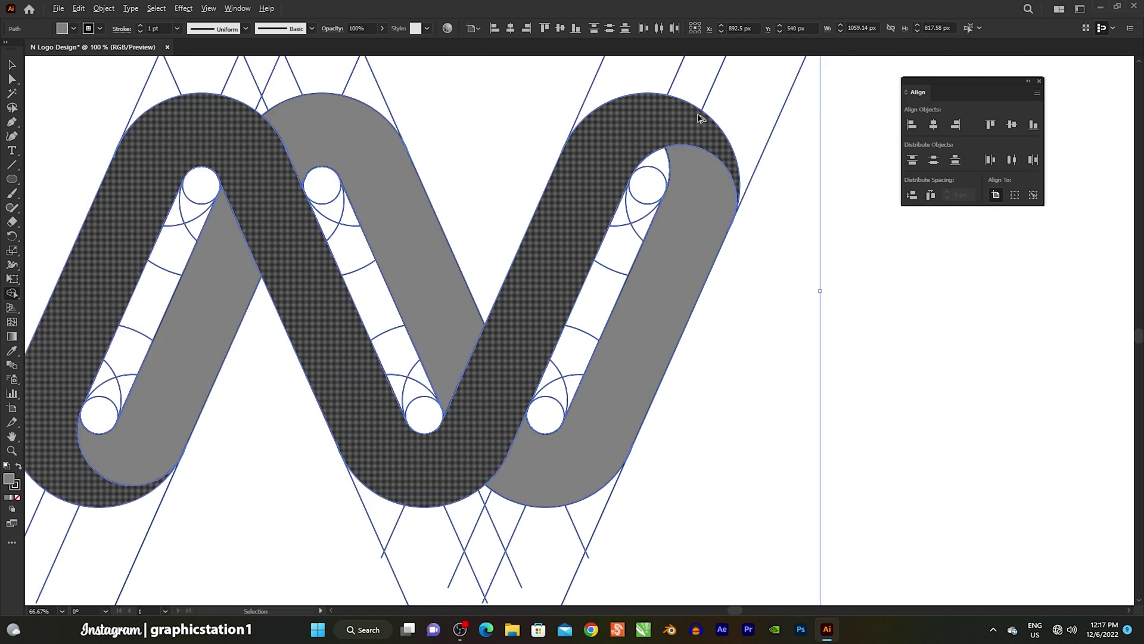
scroll(706, 131, up, 1)
scroll(706, 131, down, 3)
scroll(410, 171, up, 3)
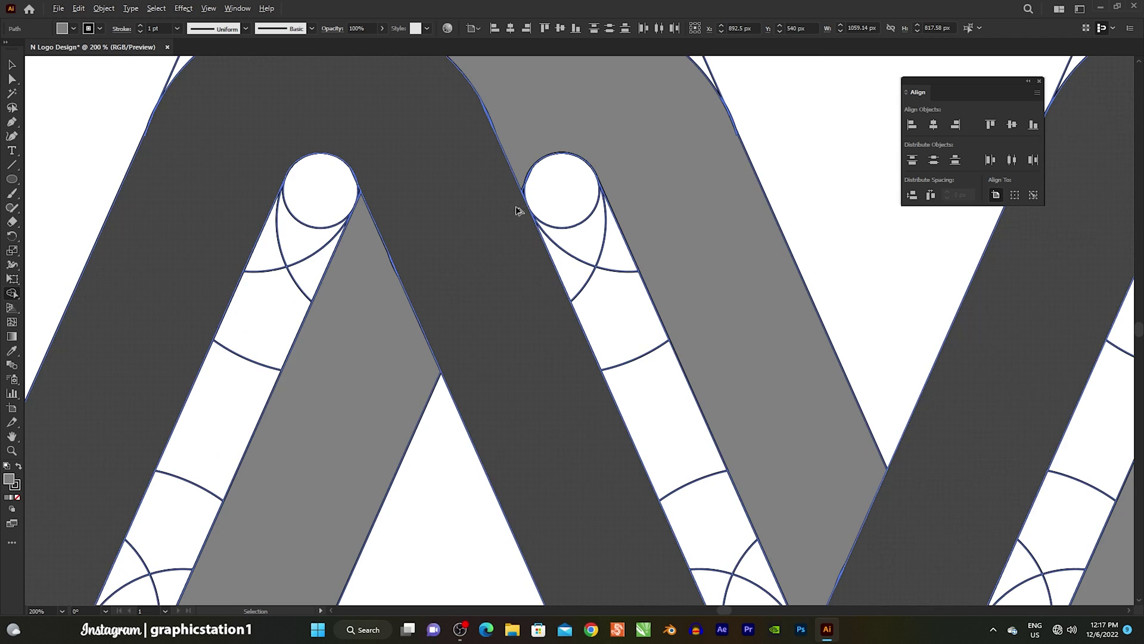
scroll(517, 210, up, 3)
scroll(513, 214, up, 1)
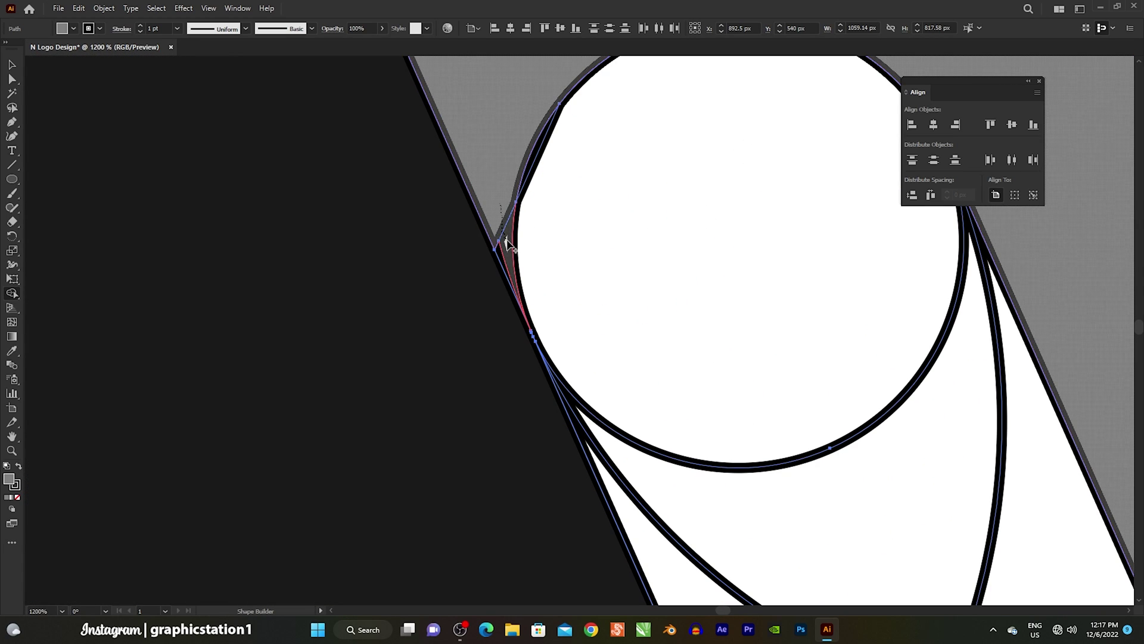
scroll(492, 237, up, 3)
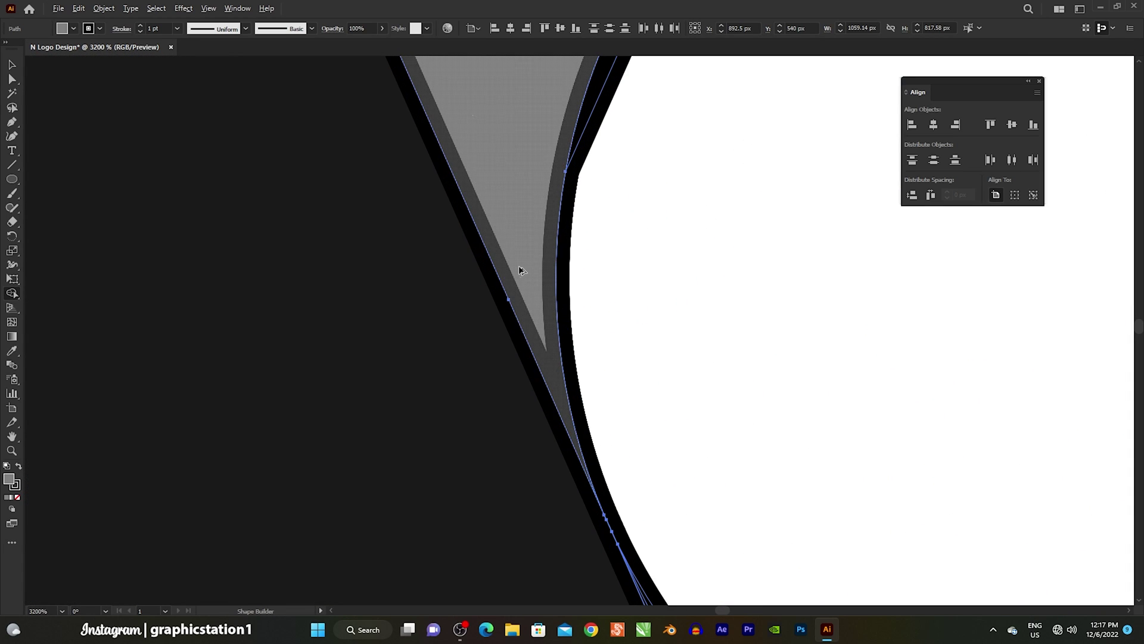
scroll(518, 266, down, 3)
scroll(530, 250, down, 1)
scroll(537, 242, down, 3)
scroll(555, 224, down, 1)
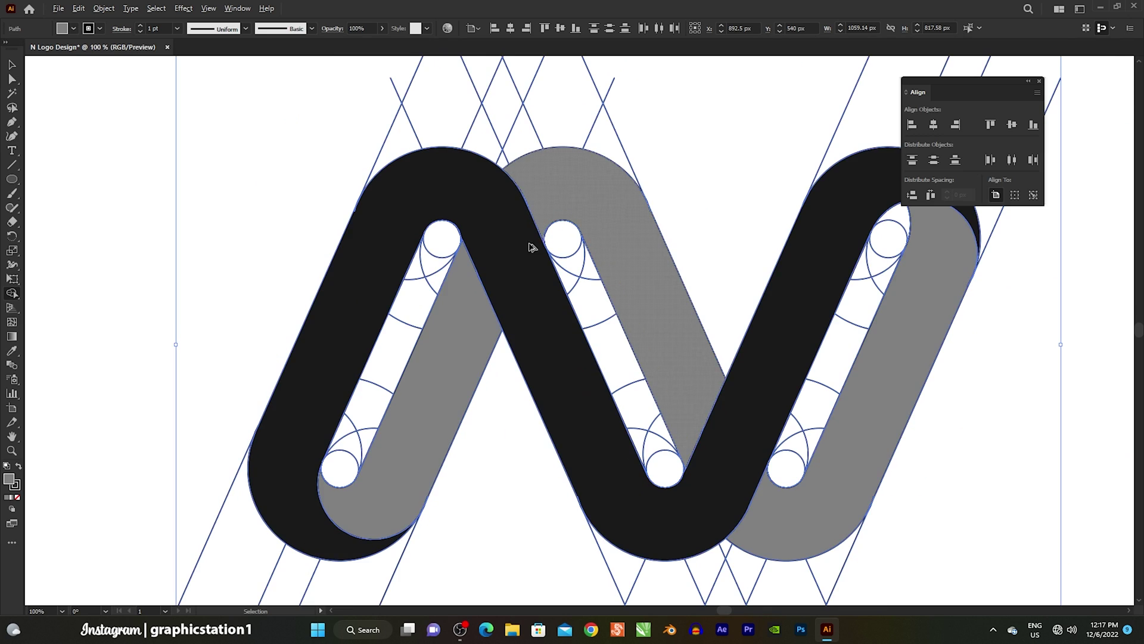
scroll(529, 245, up, 4)
scroll(519, 203, up, 3)
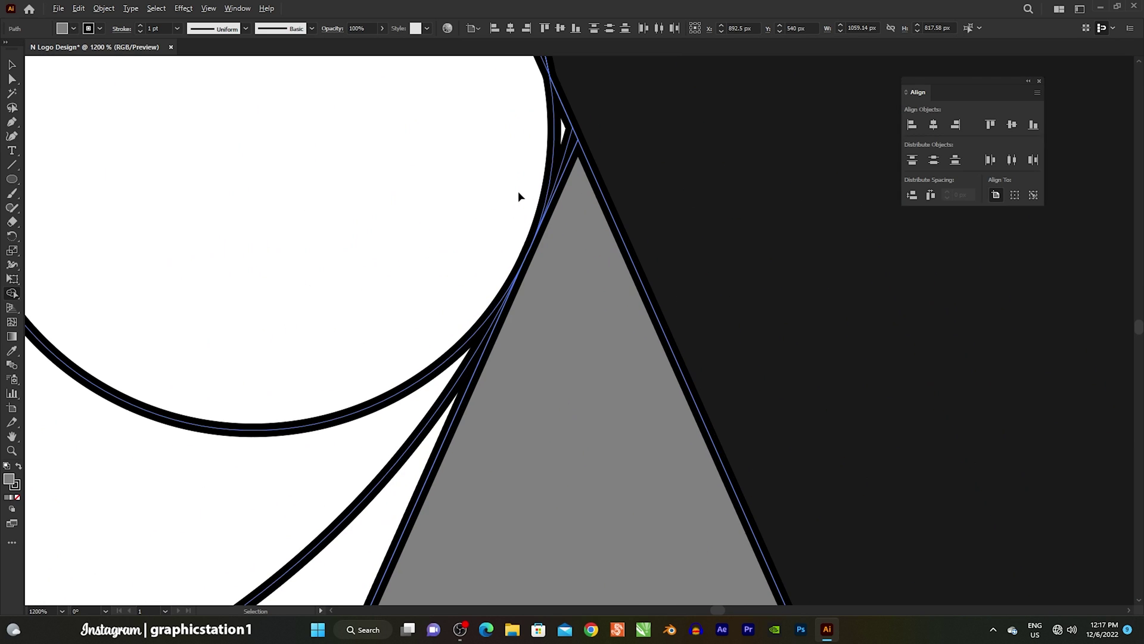
click(572, 146)
scroll(556, 219, down, 3)
scroll(559, 197, down, 3)
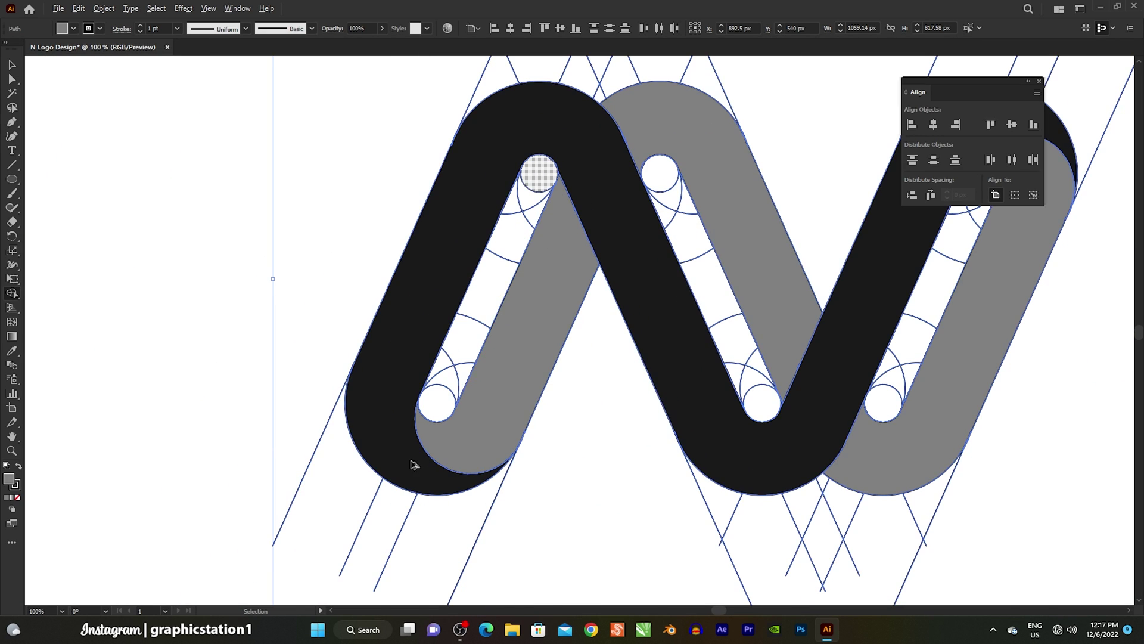
scroll(415, 464, up, 3)
scroll(663, 410, up, 1)
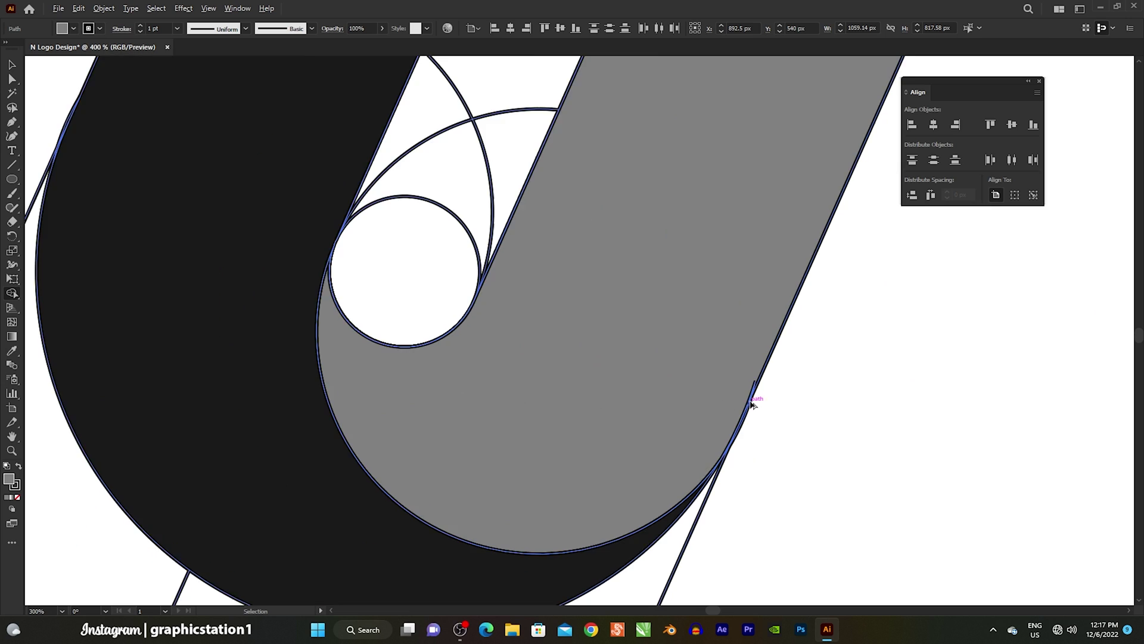
scroll(757, 381, up, 3)
scroll(775, 306, up, 2)
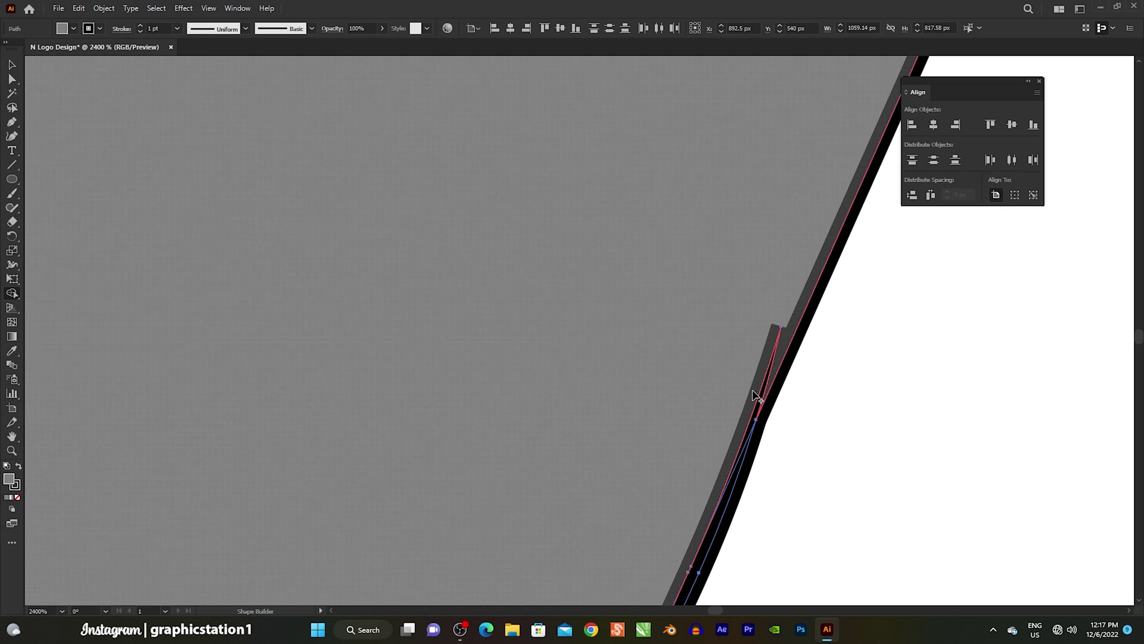
scroll(536, 405, down, 2)
scroll(281, 457, down, 4)
scroll(283, 457, down, 2)
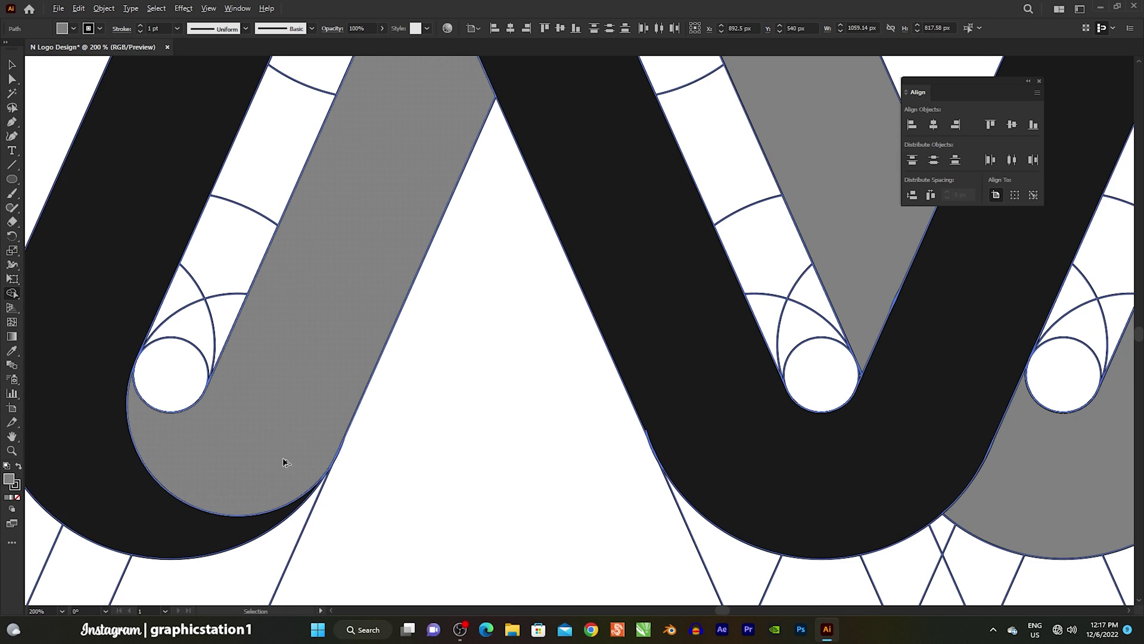
scroll(284, 464, down, 2)
scroll(585, 357, up, 4)
scroll(665, 184, up, 1)
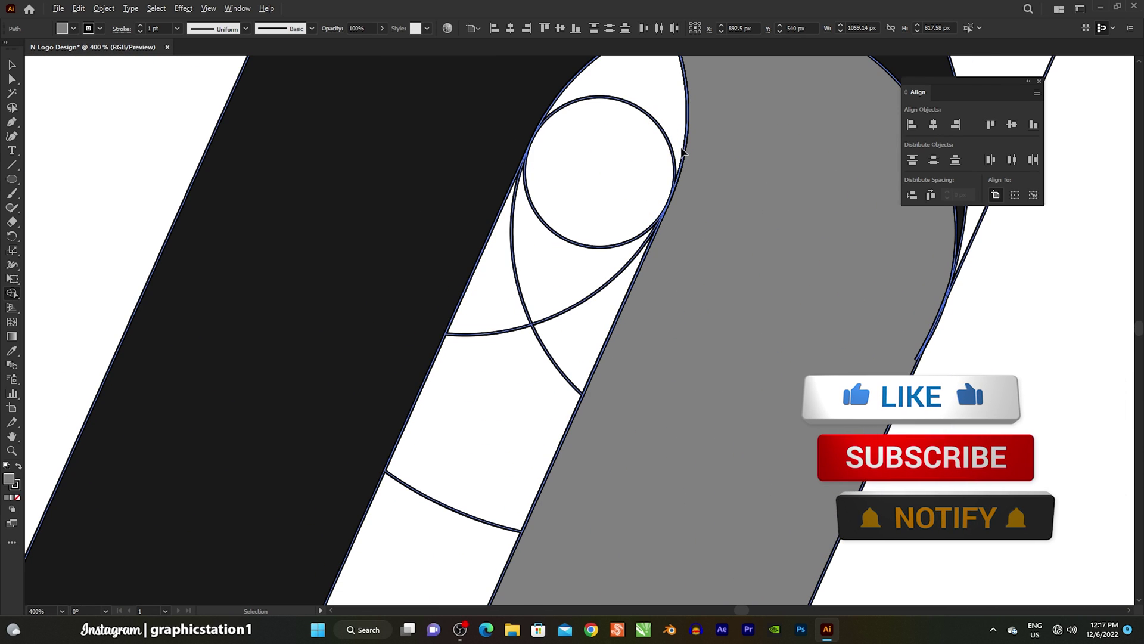
scroll(734, 246, up, 2)
scroll(756, 298, up, 2)
scroll(766, 325, up, 2)
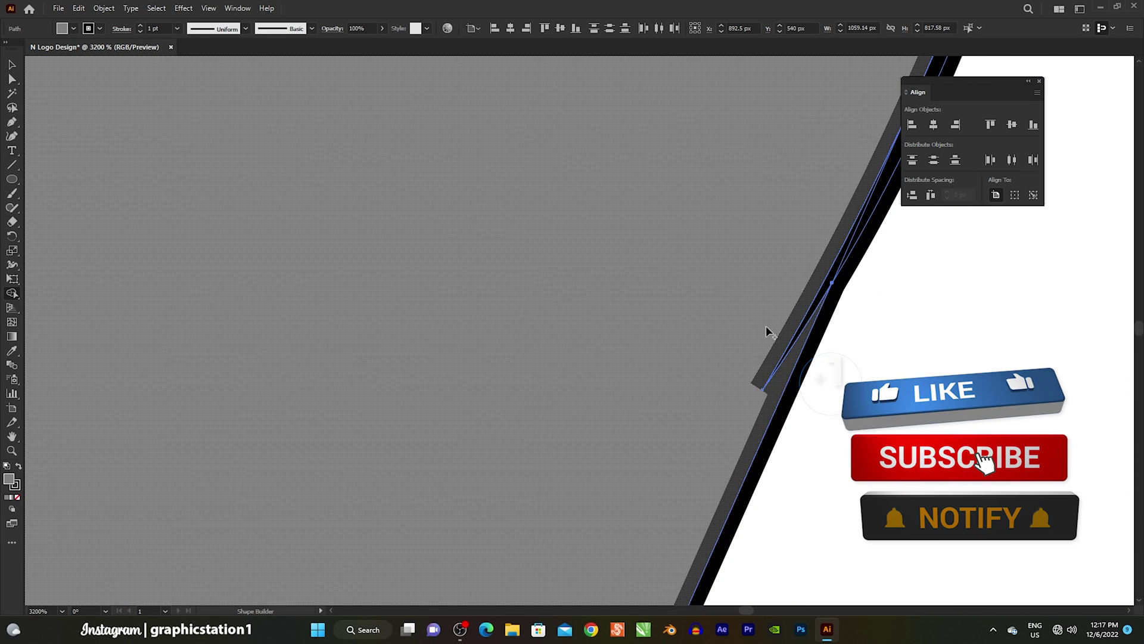
scroll(778, 392, up, 1)
scroll(778, 392, down, 2)
scroll(814, 334, down, 2)
scroll(814, 332, down, 1)
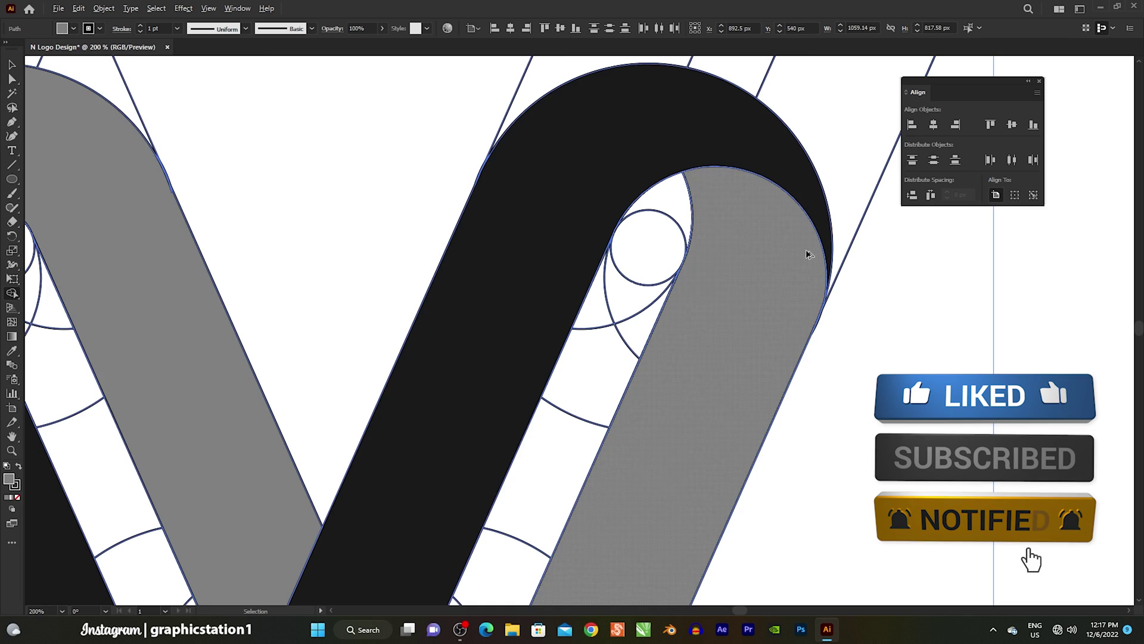
scroll(800, 232, down, 2)
scroll(800, 231, up, 1)
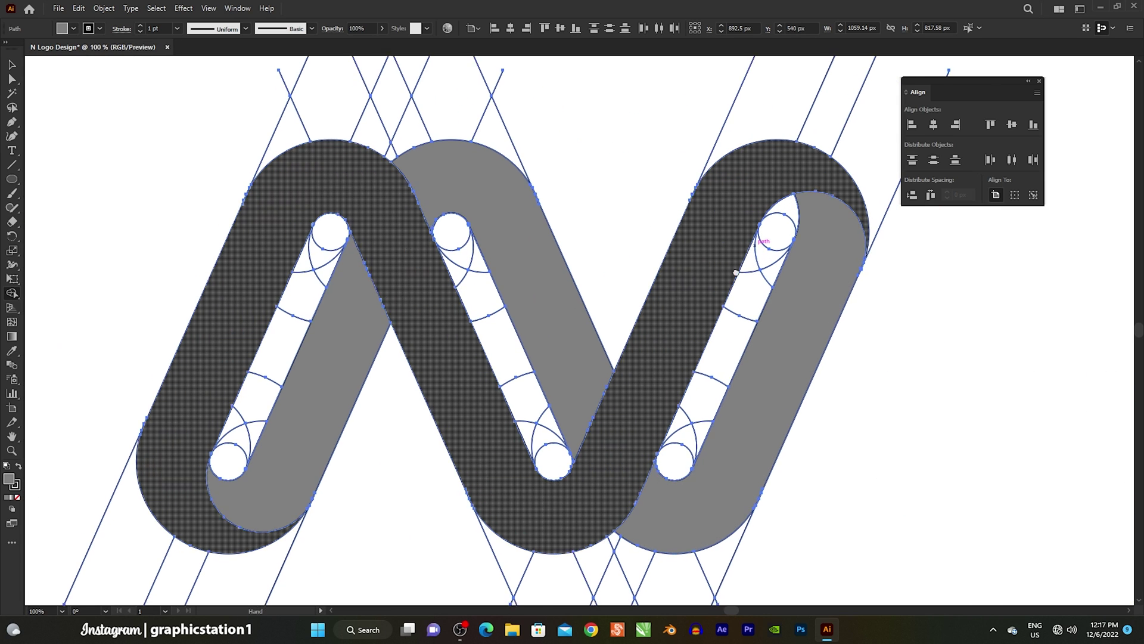
Select the black and grey N strands and cut them to the clipboard.
key(v)
click(137, 165)
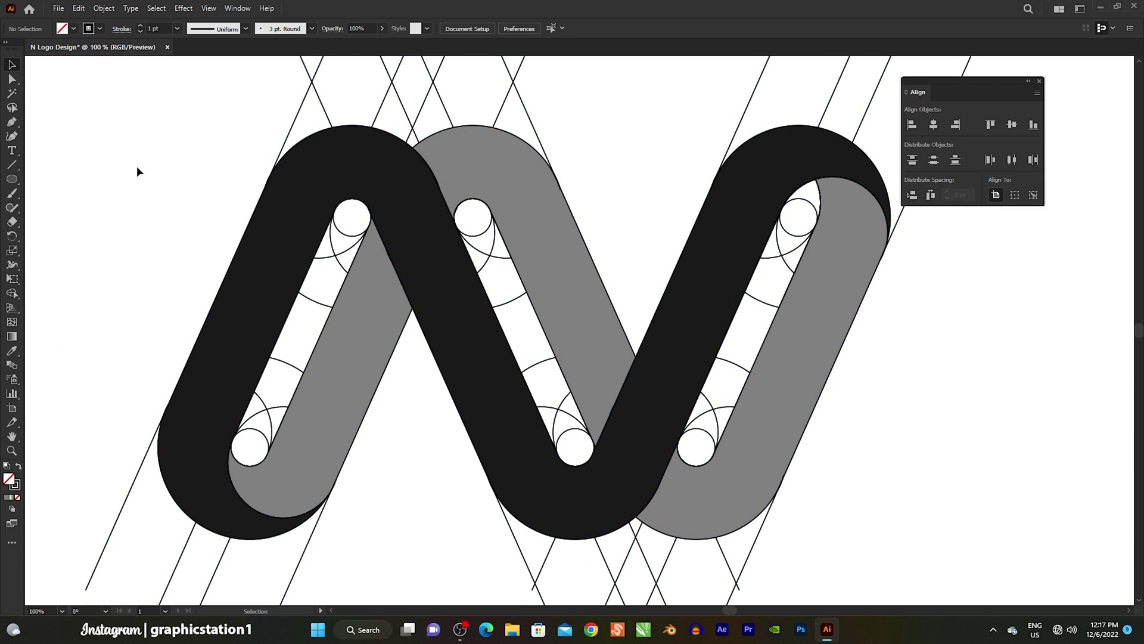
click(259, 249)
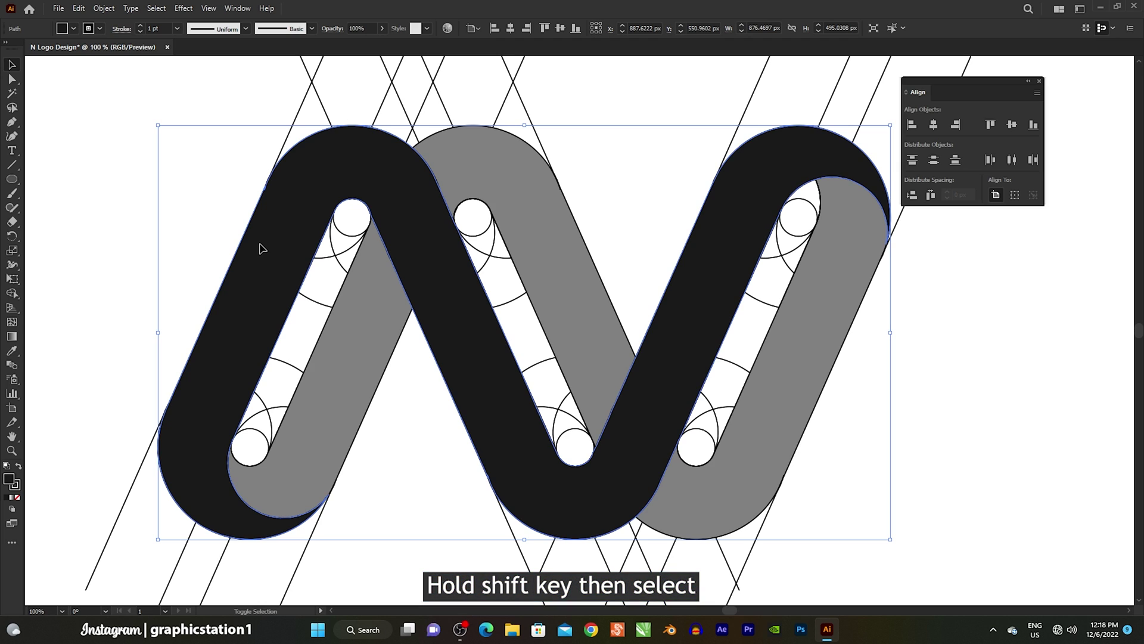
shift+click(331, 374)
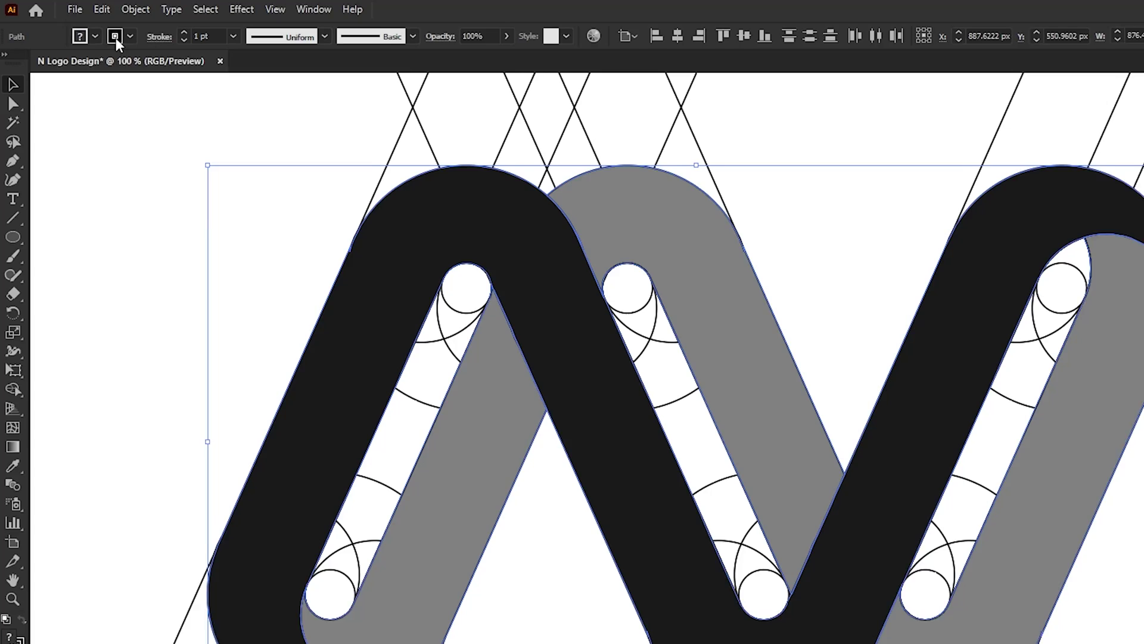
click(78, 8)
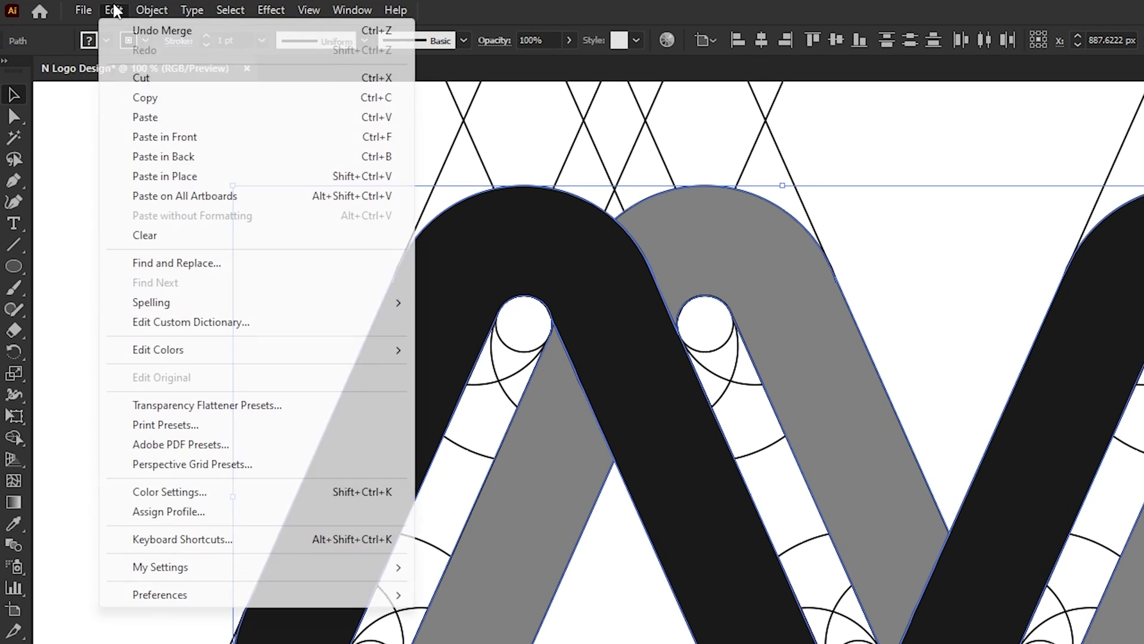
click(141, 77)
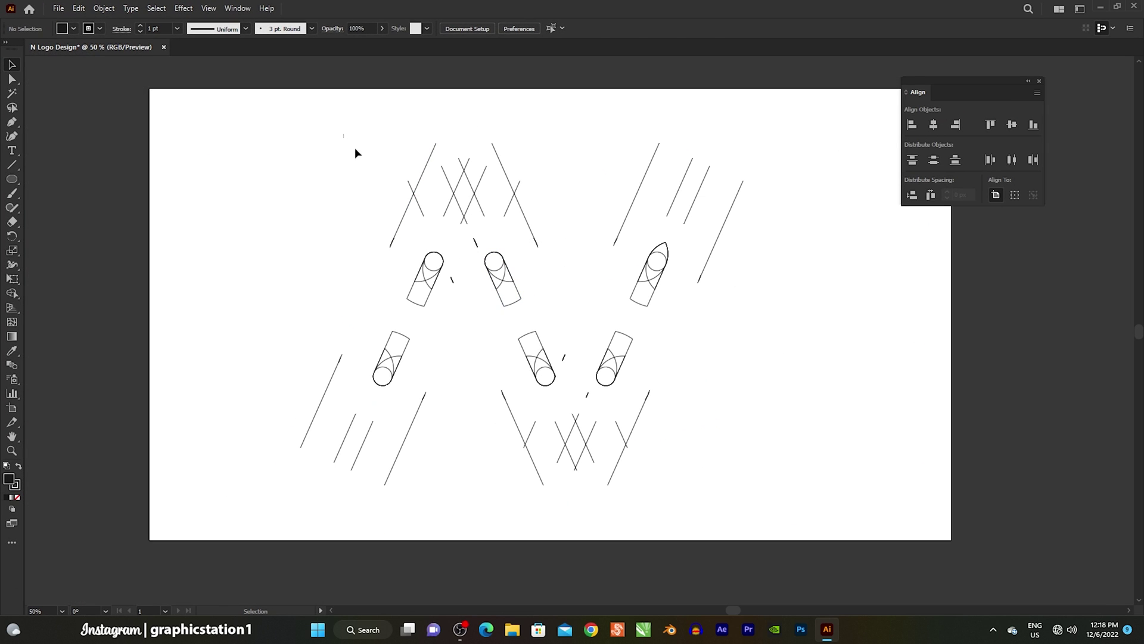
Delete all the construction circles and lines left on the artboard.
drag(355, 153, 764, 485)
key(Delete)
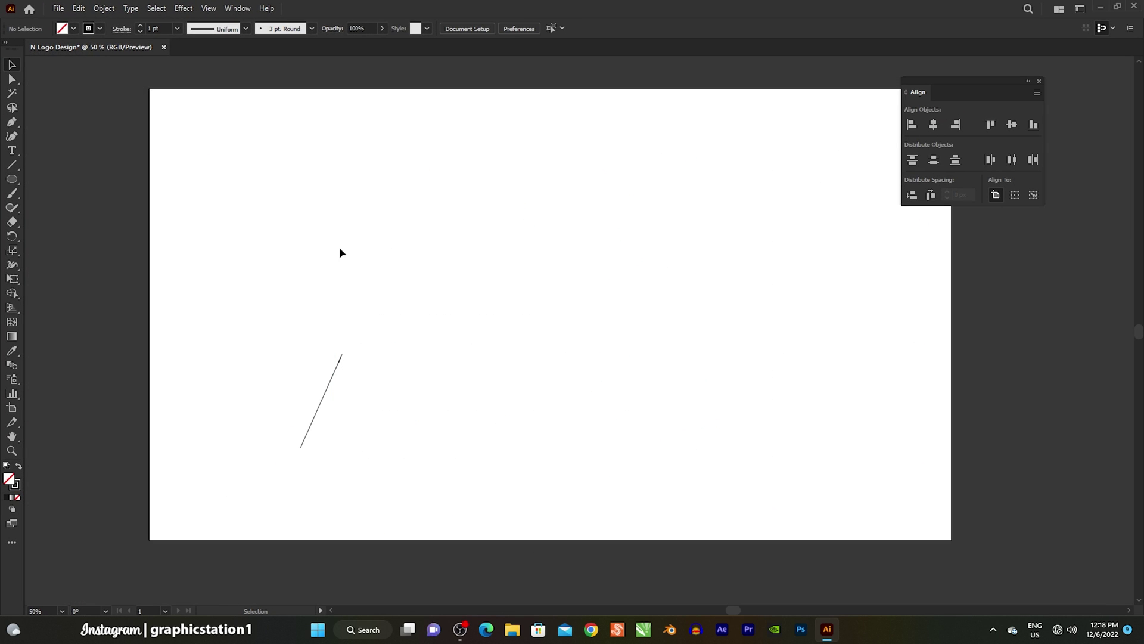
drag(344, 438, 367, 451)
key(Delete)
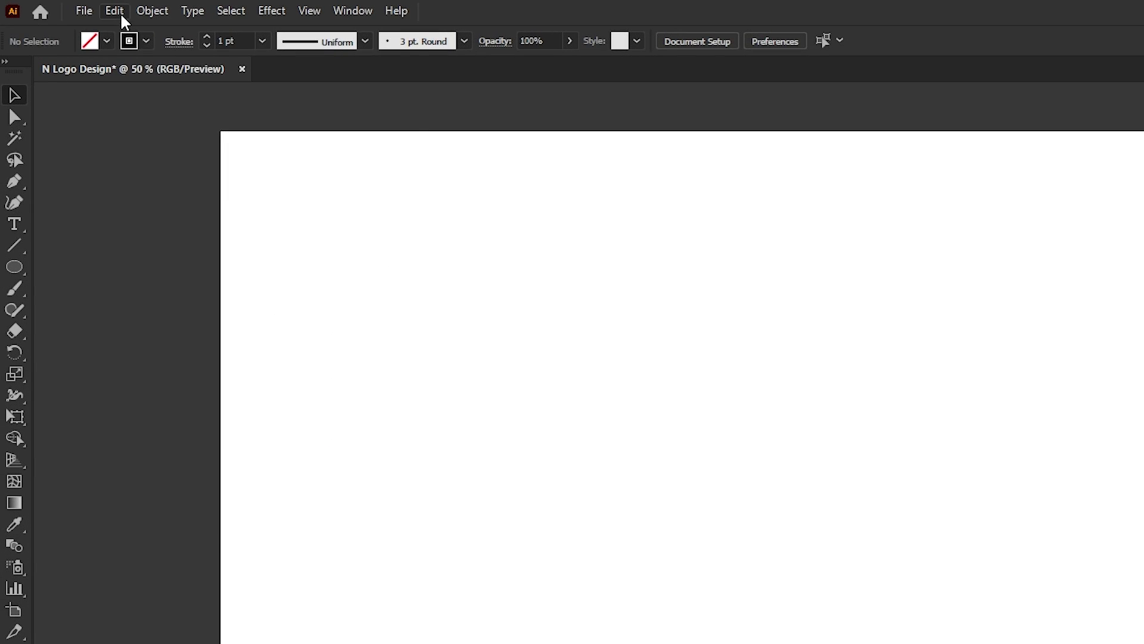
Paste the strands back in front and set their stroke to None.
click(79, 8)
click(85, 93)
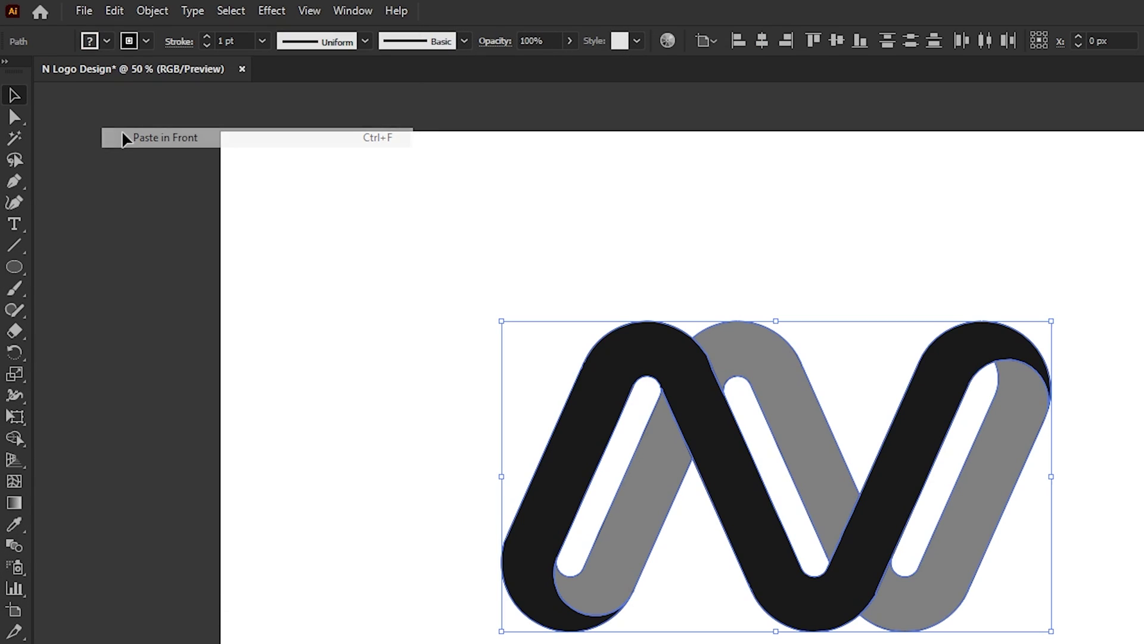
click(147, 41)
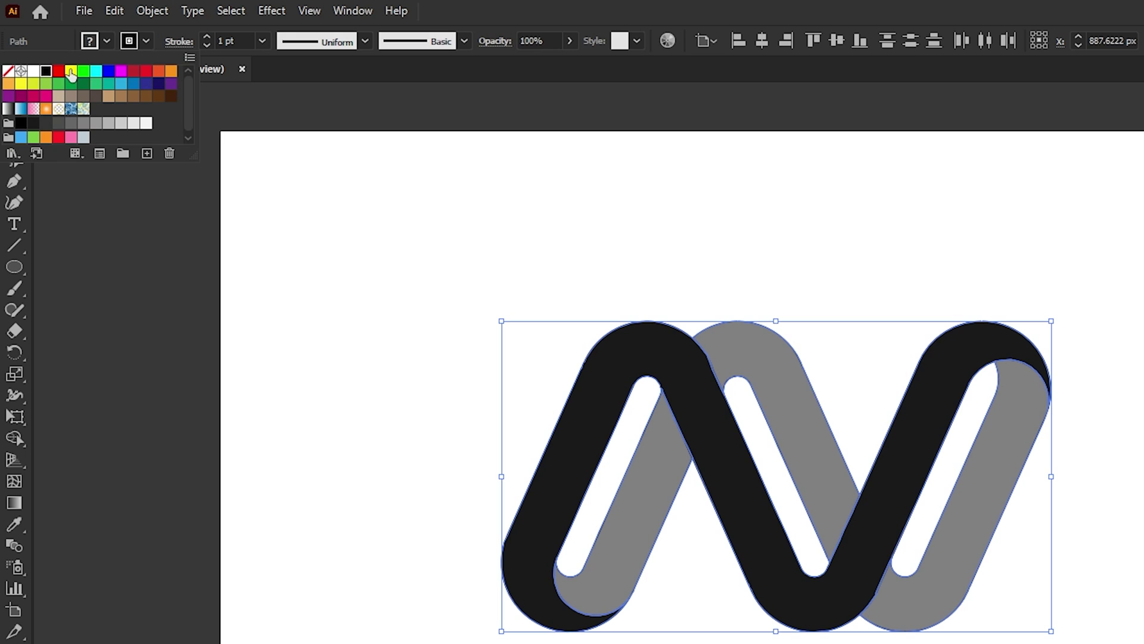
click(13, 72)
key(Escape)
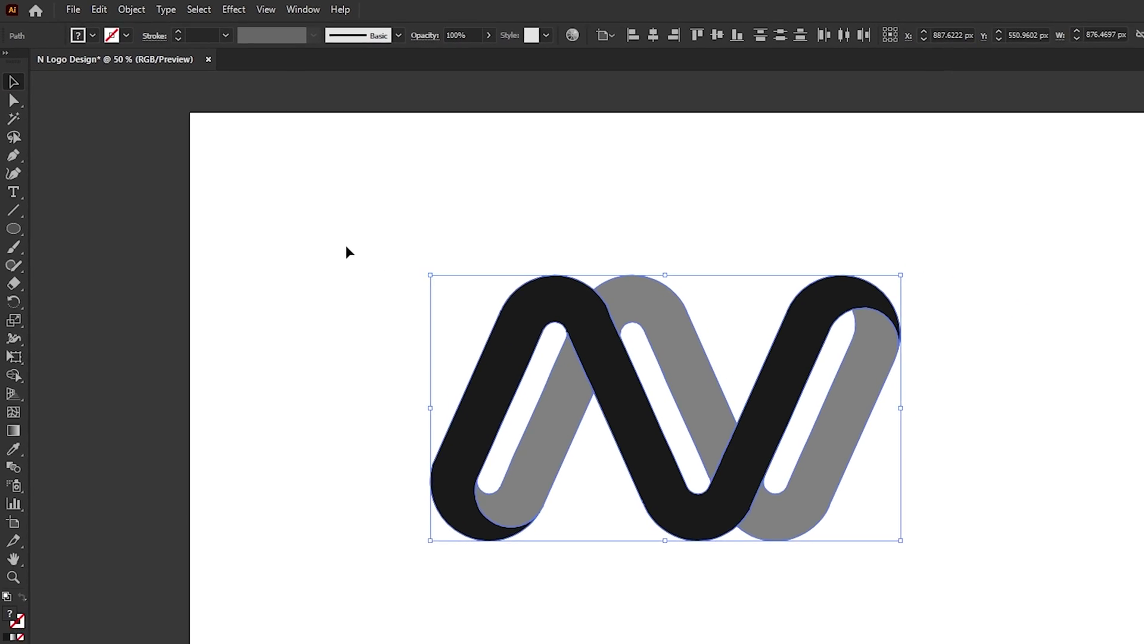
click(431, 303)
scroll(528, 339, up, 1)
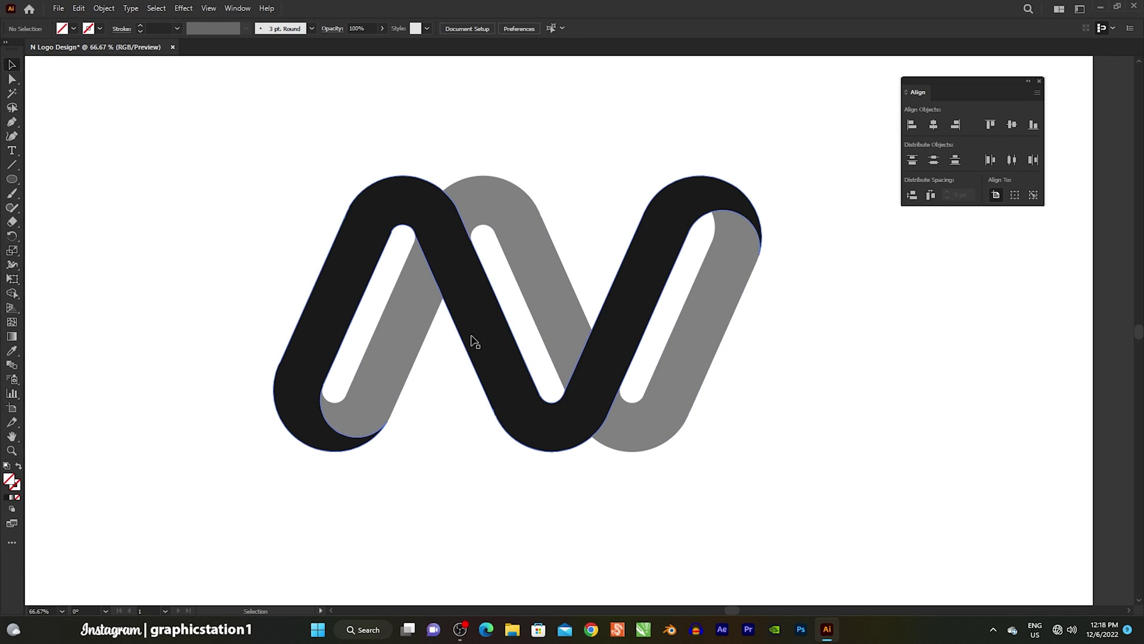
Select the three grey segments, show Pathfinder beside the logo, then select the black N.
click(407, 348)
shift+click(560, 317)
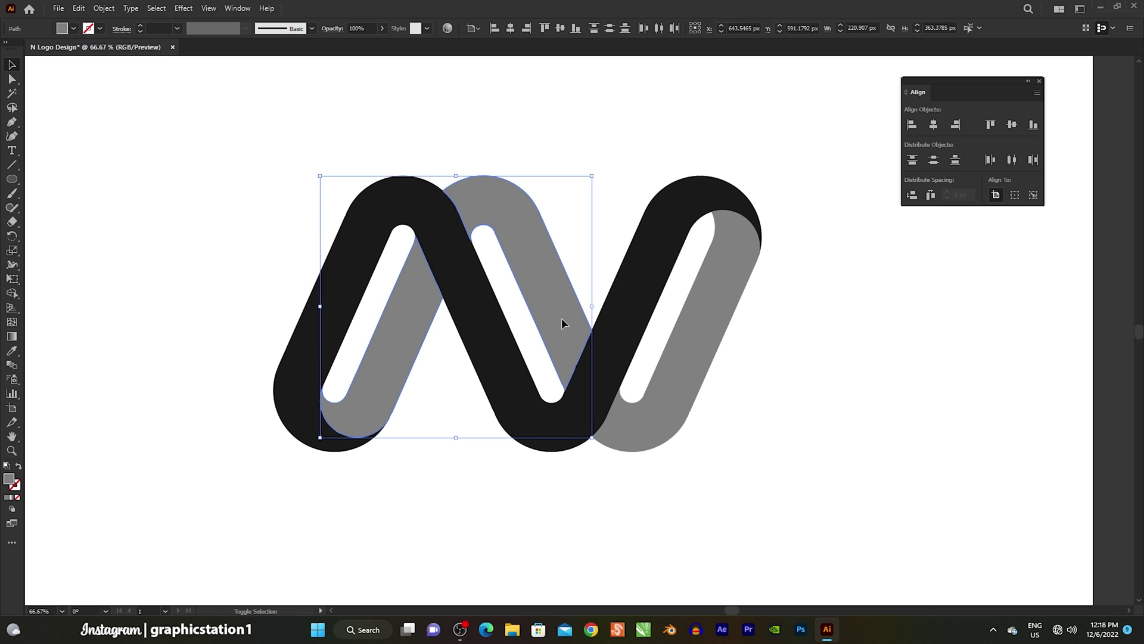
shift+click(694, 325)
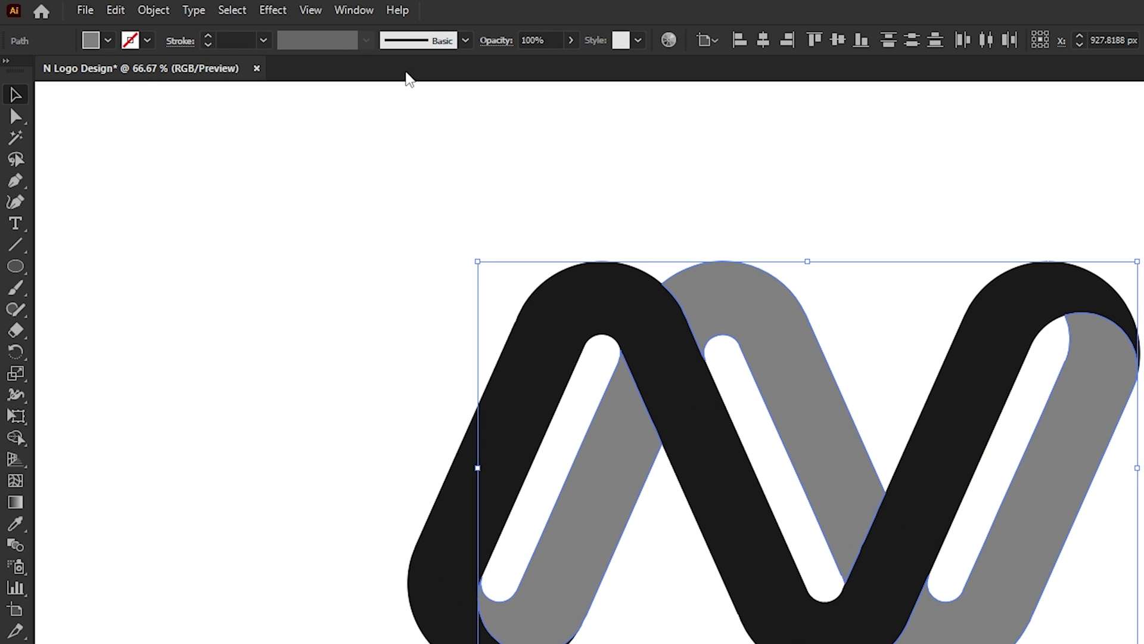
click(237, 8)
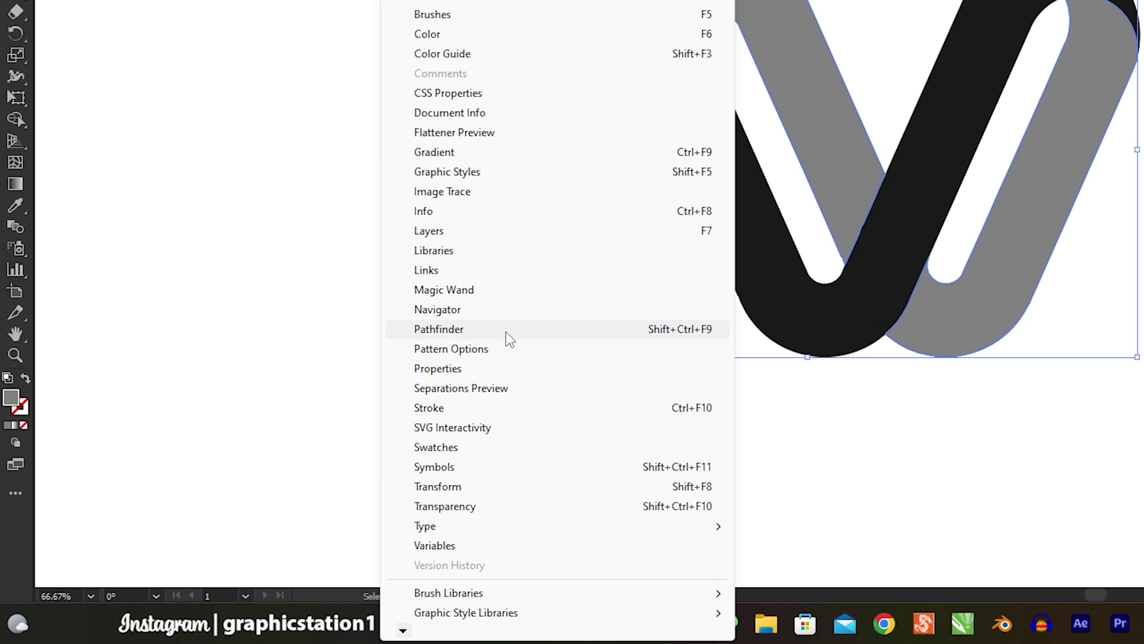
click(507, 333)
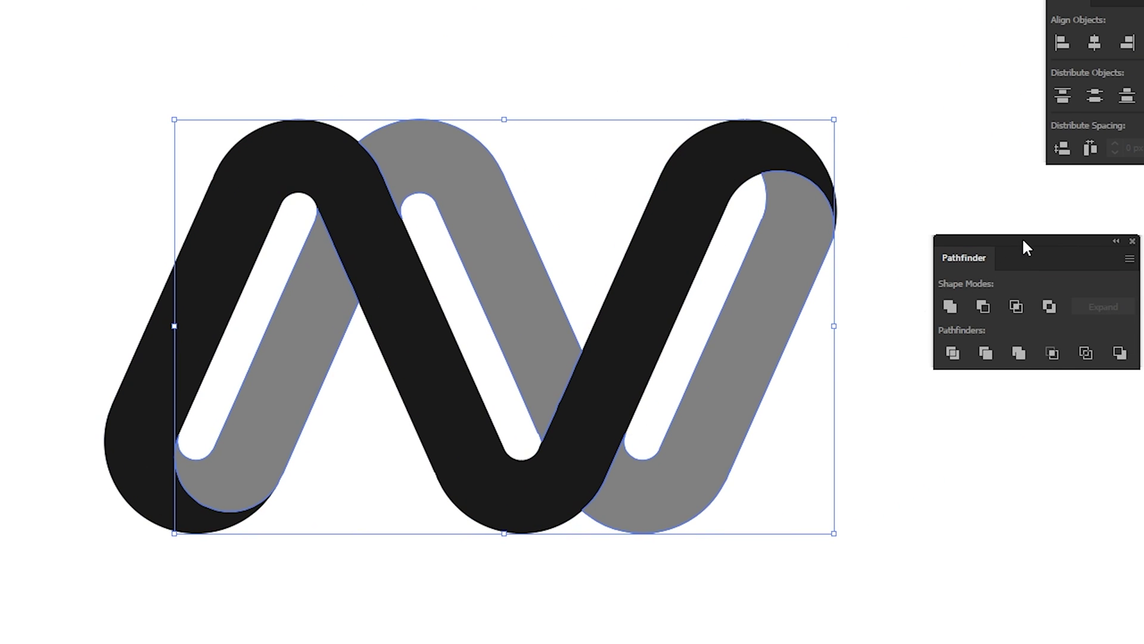
drag(1023, 242, 943, 308)
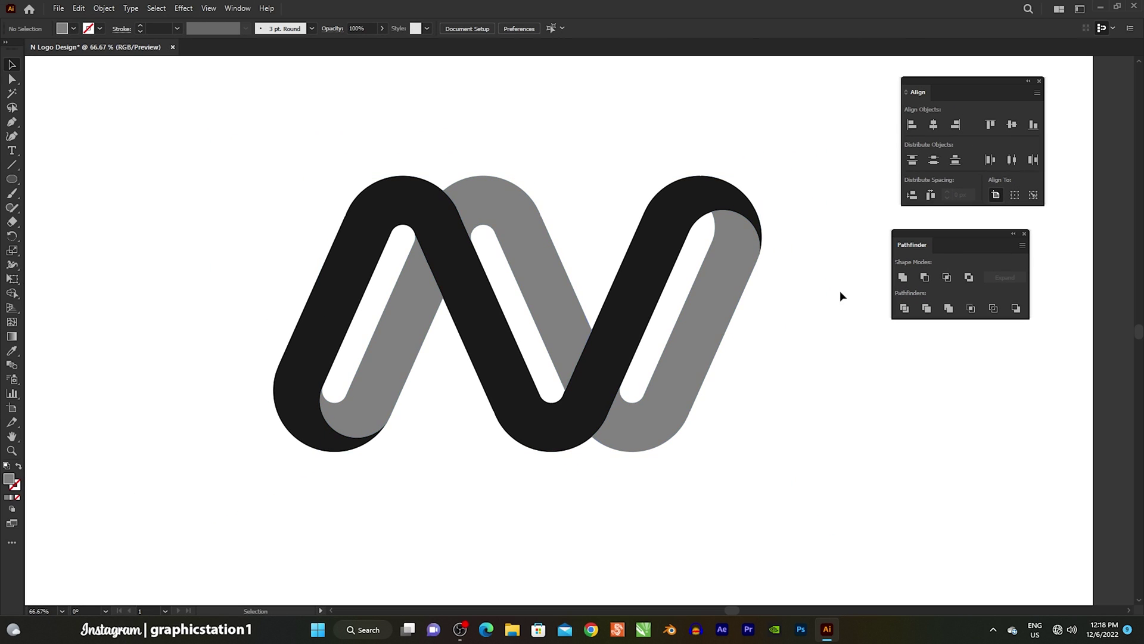
drag(734, 317, 752, 348)
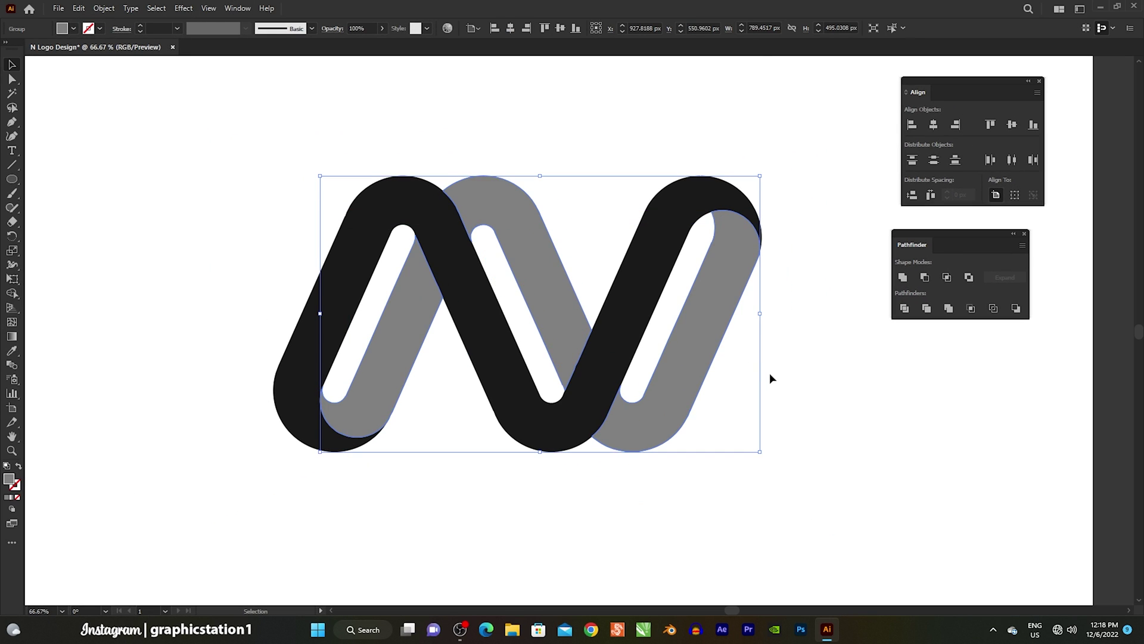
click(641, 301)
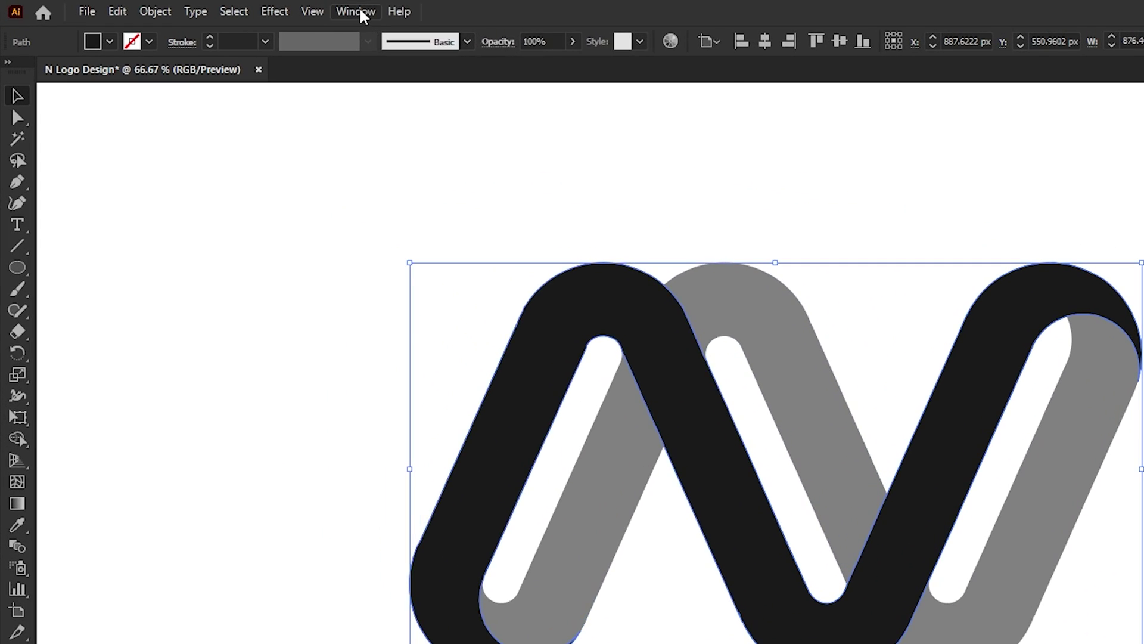
click(239, 9)
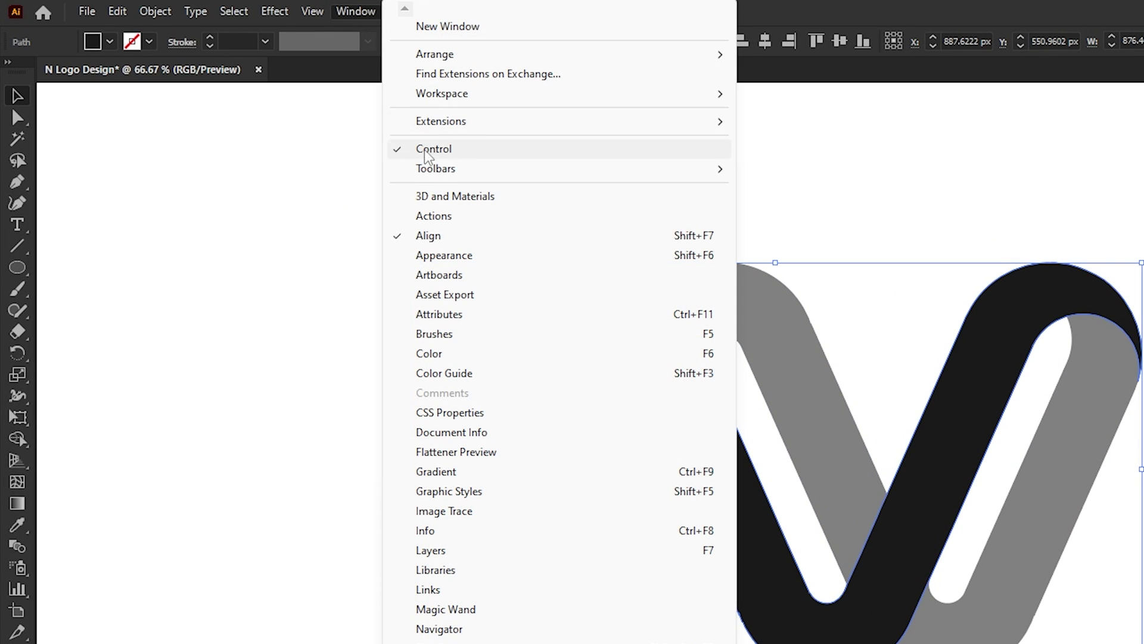
Apply the White, Black gradient to the black strand and recolour its stops navy and cyan.
click(471, 477)
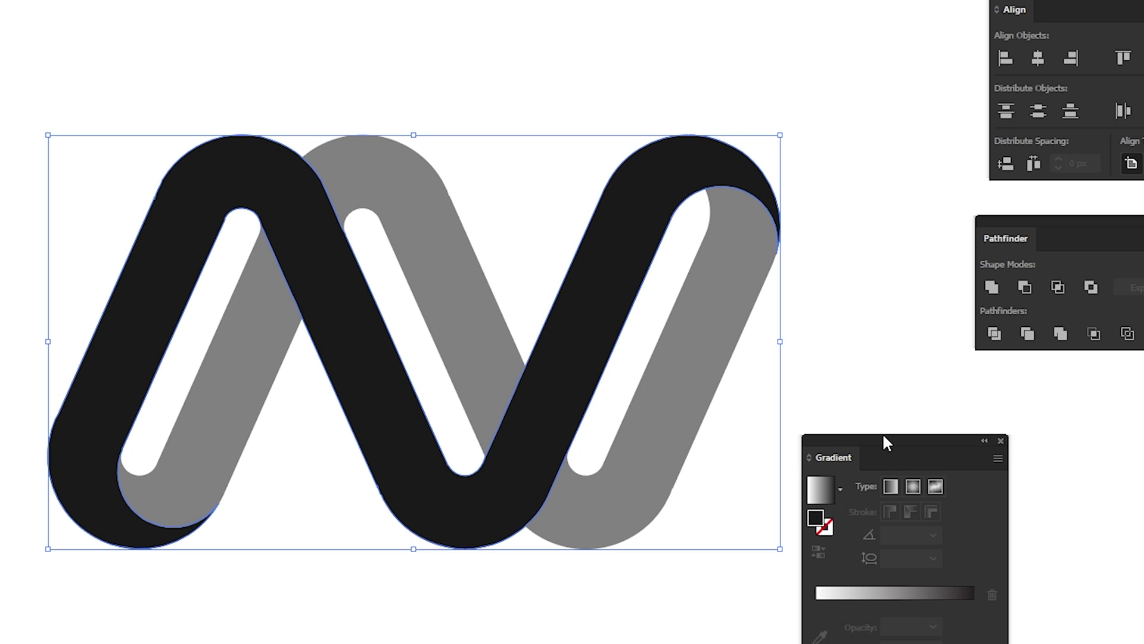
drag(885, 441, 867, 210)
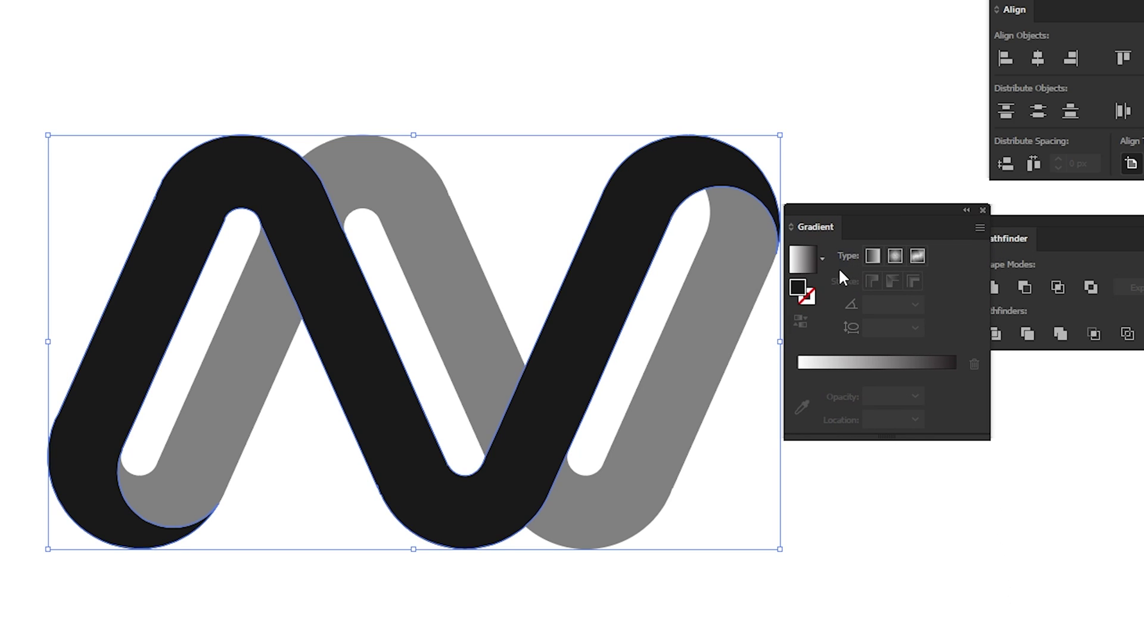
click(823, 259)
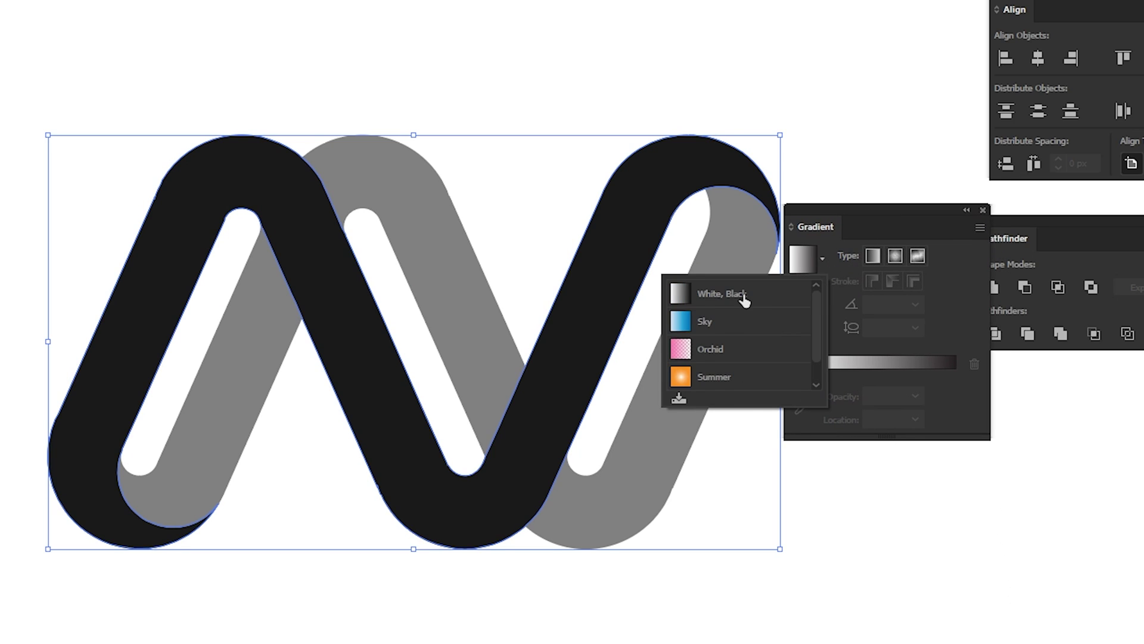
click(744, 298)
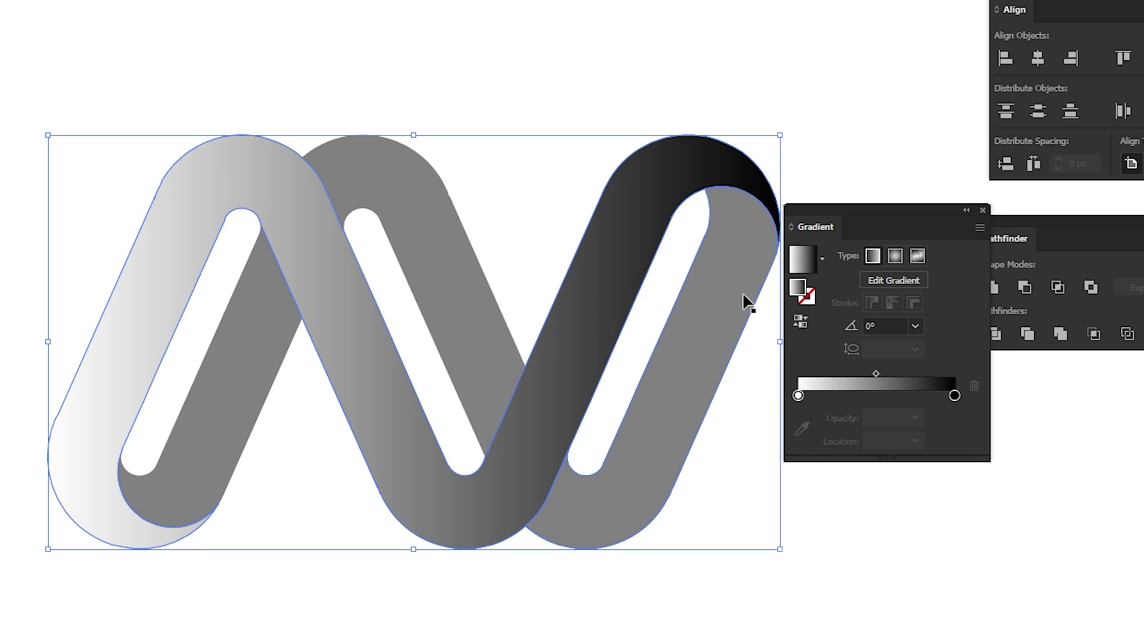
double_click(954, 396)
click(851, 463)
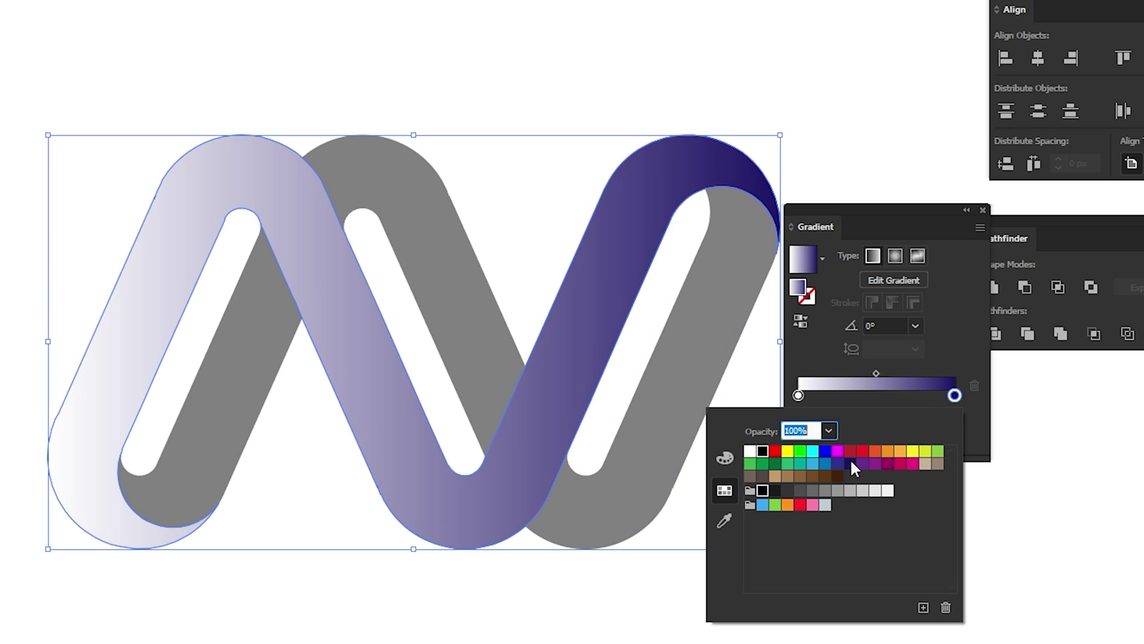
double_click(799, 395)
click(812, 451)
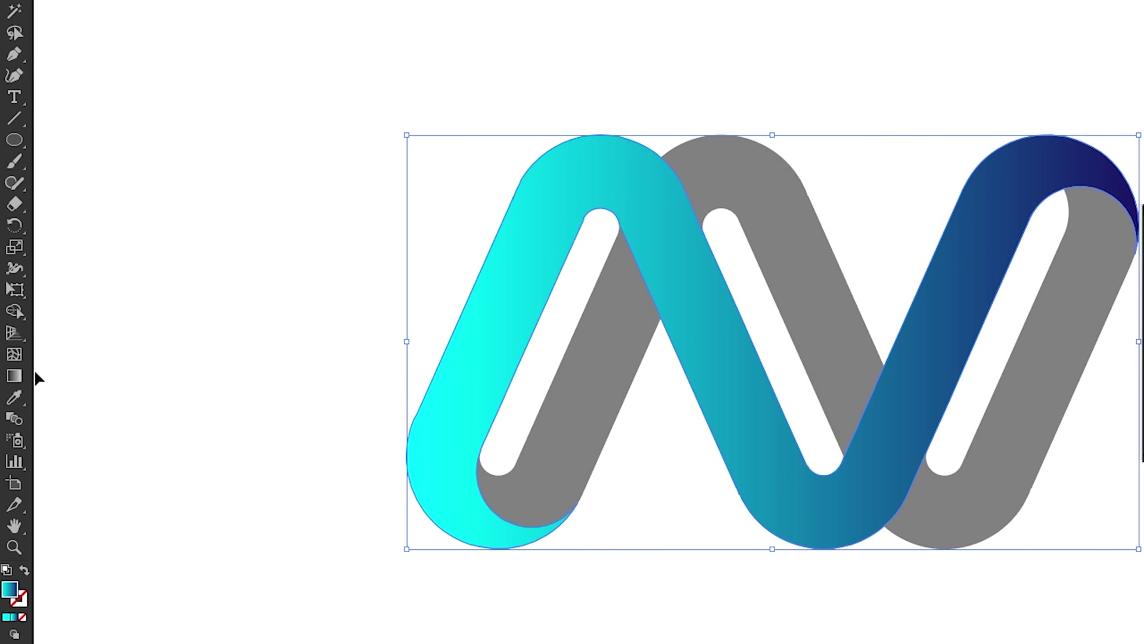
Run the gradient vertically with cyan at the top, extending the cyan further down.
click(14, 377)
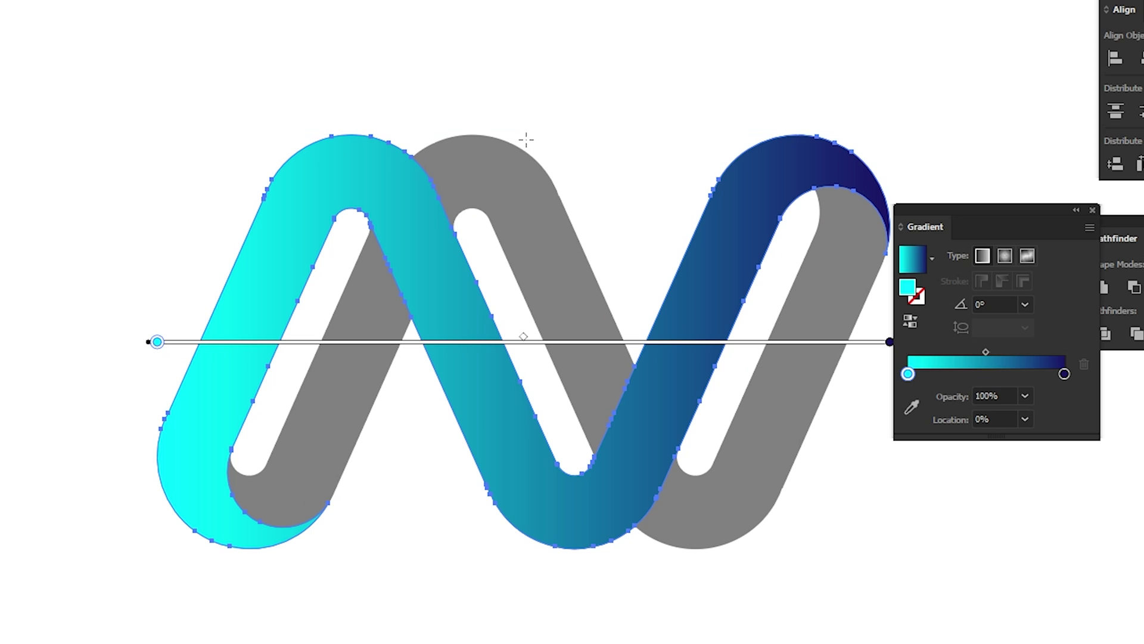
drag(525, 112, 524, 574)
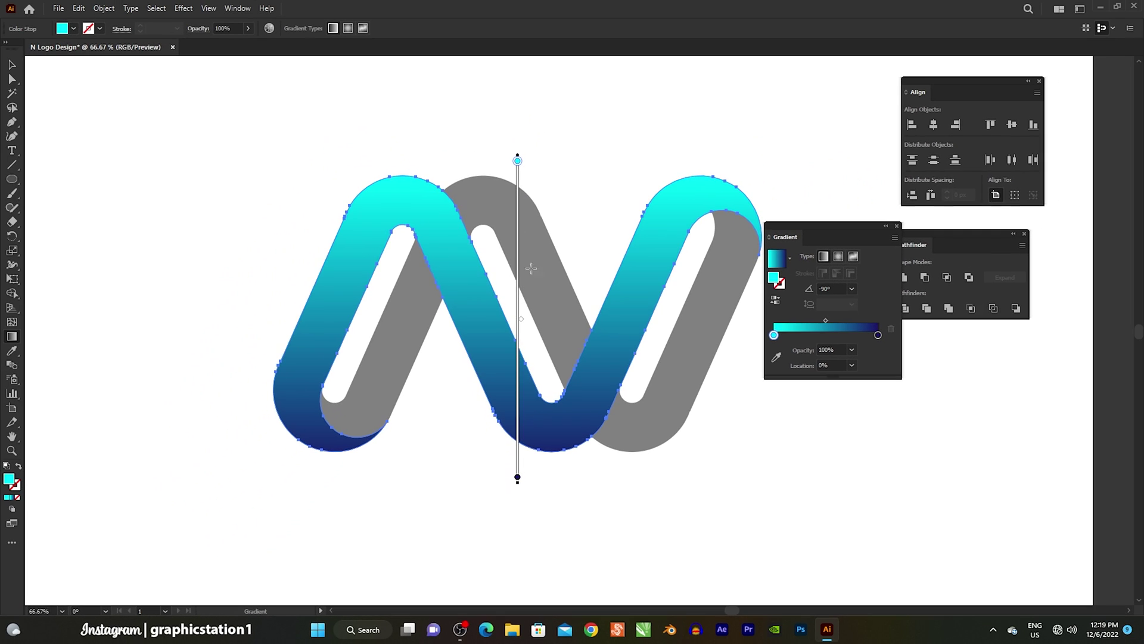
drag(517, 161, 517, 222)
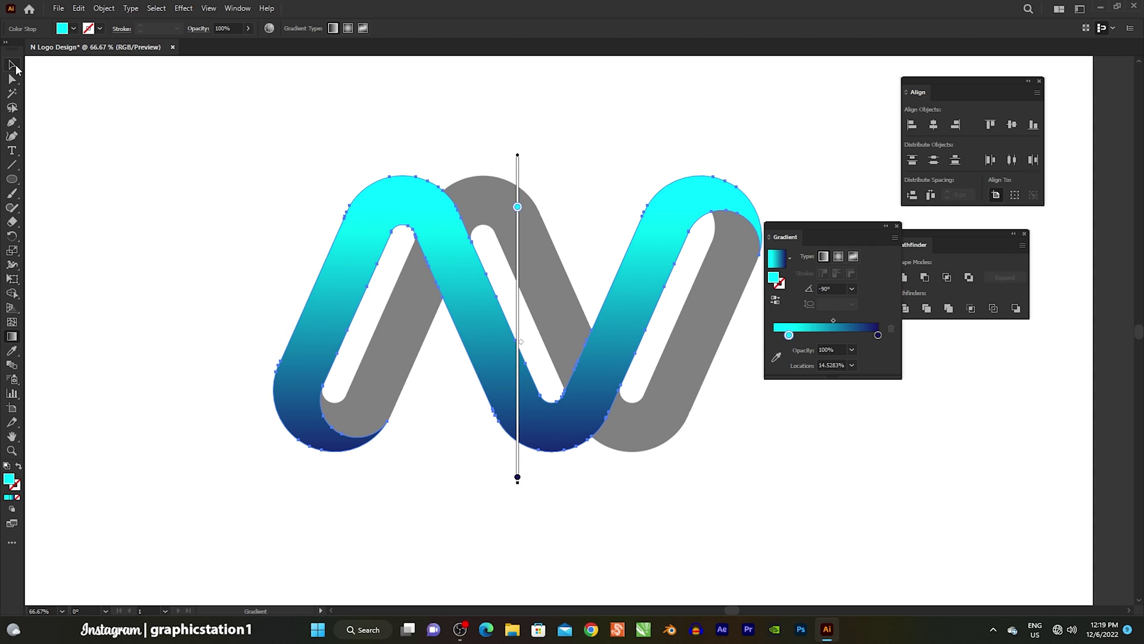
click(14, 65)
click(179, 143)
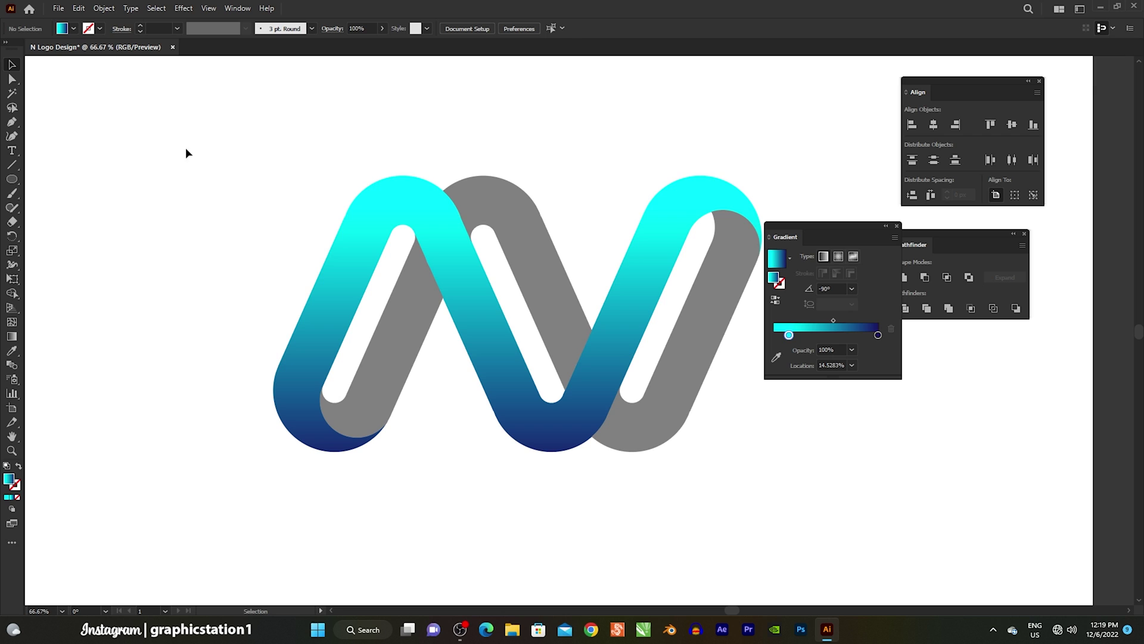
Apply the White, Black gradient to the grey strokes and recolour both stops grey, one pale.
click(524, 213)
click(898, 225)
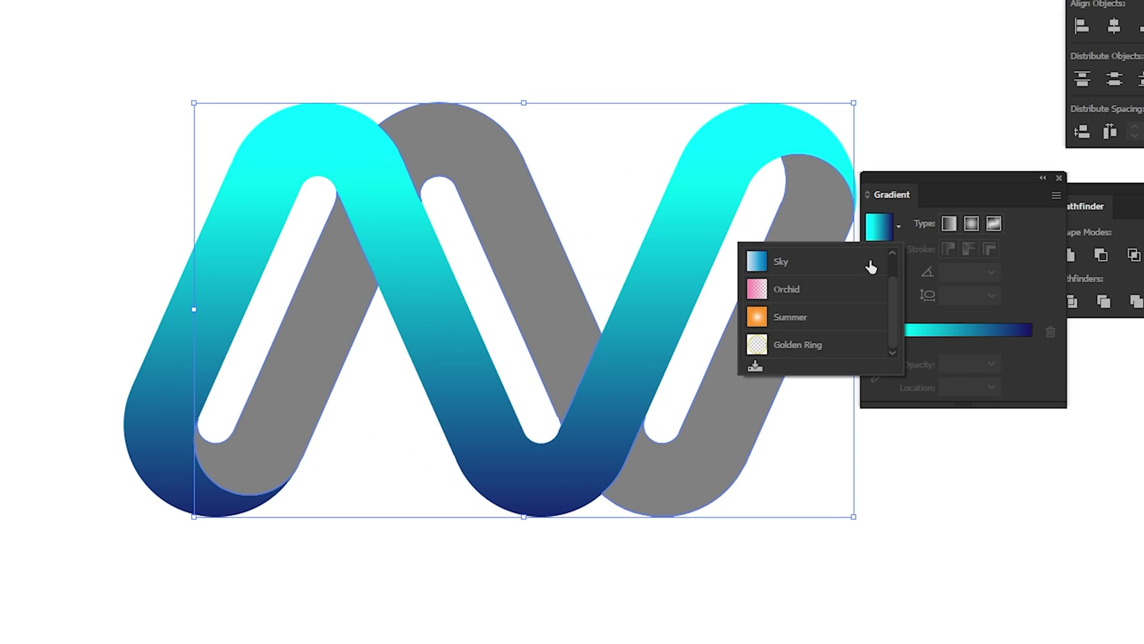
click(802, 266)
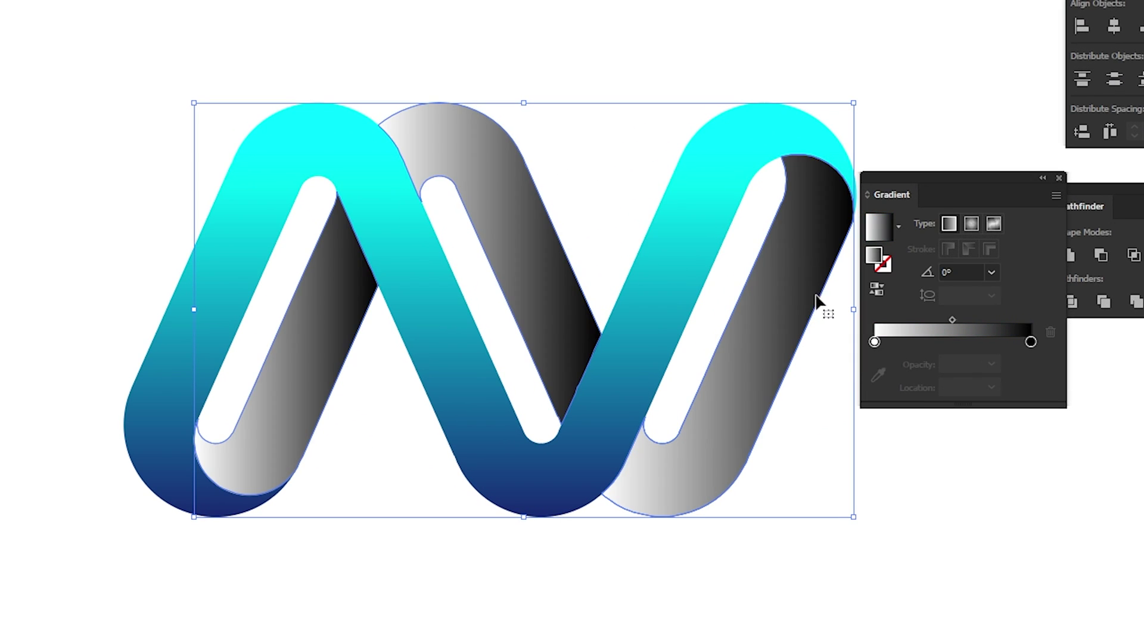
click(1031, 343)
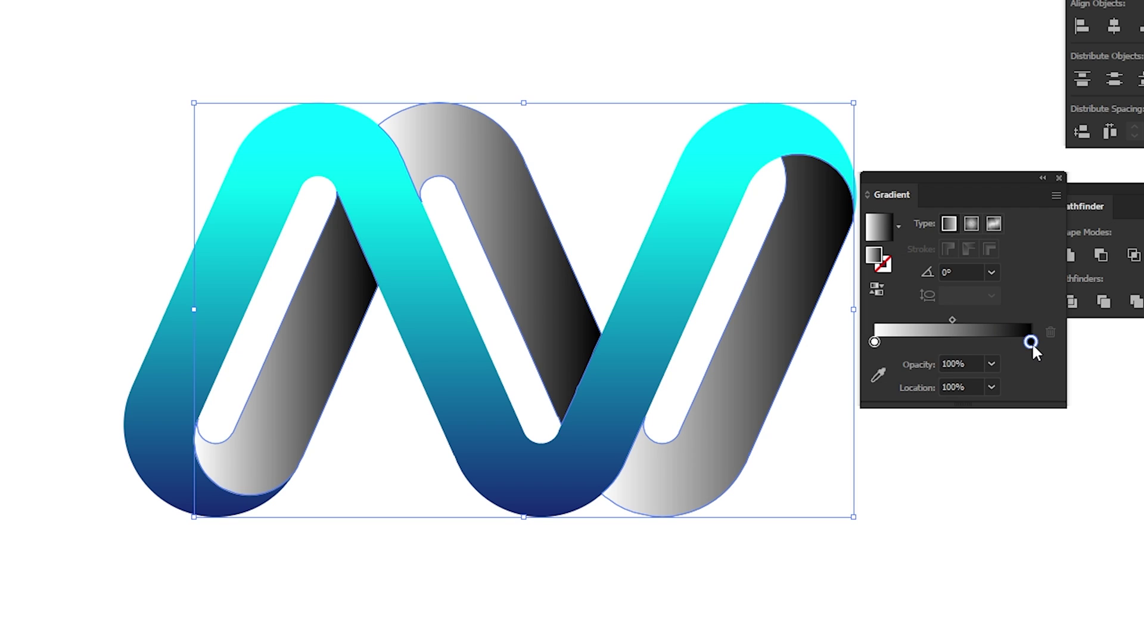
double_click(1031, 342)
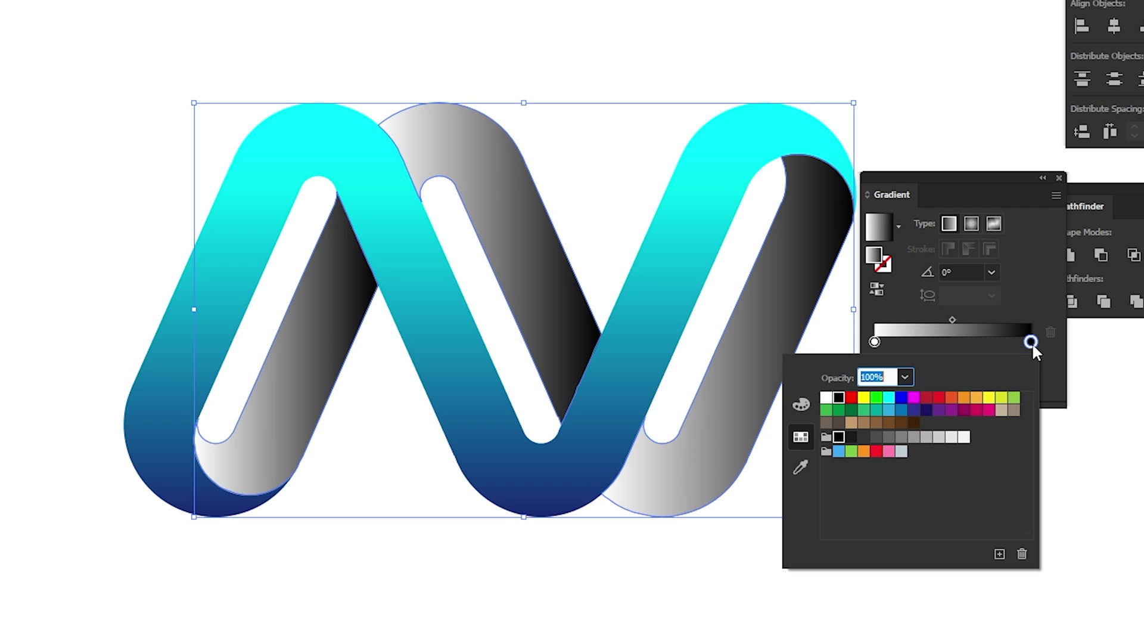
click(900, 438)
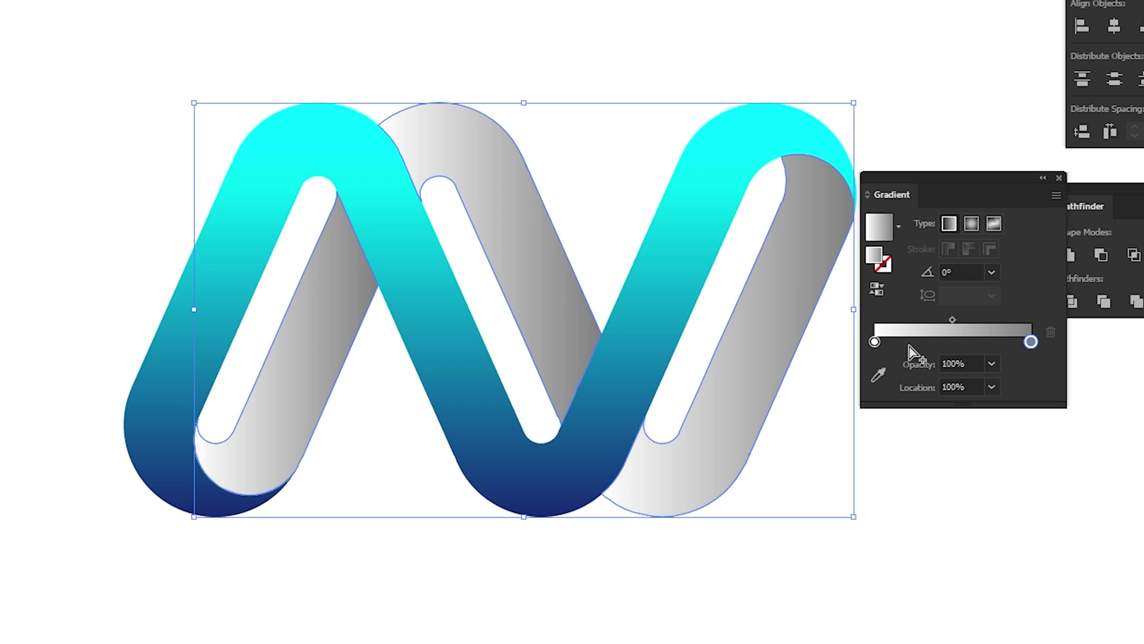
click(874, 341)
double_click(875, 341)
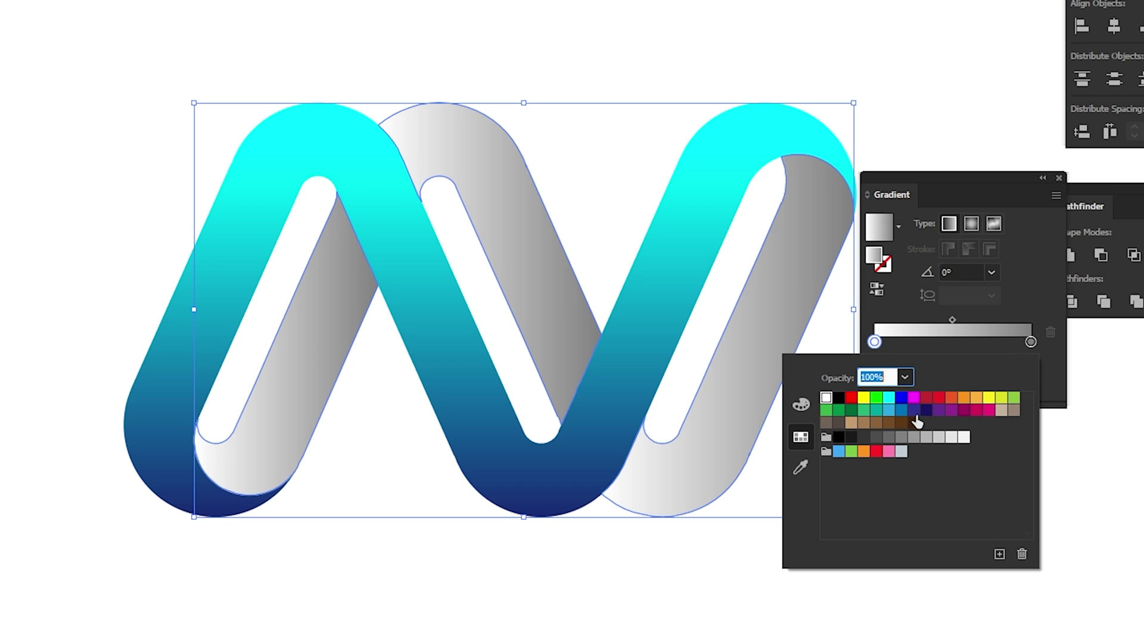
click(928, 440)
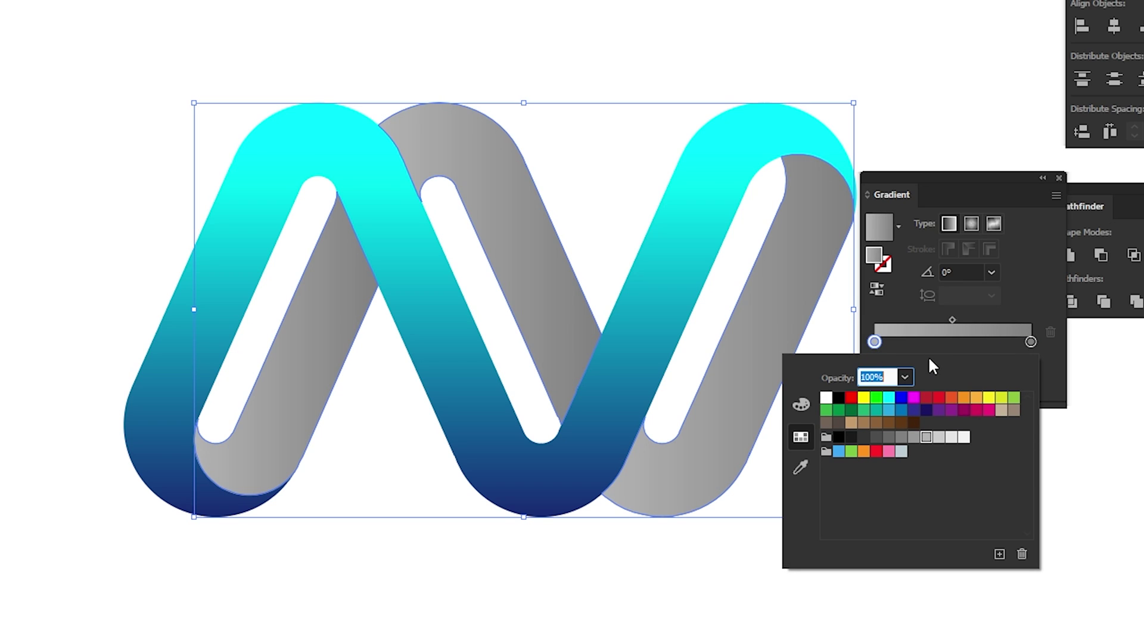
click(940, 438)
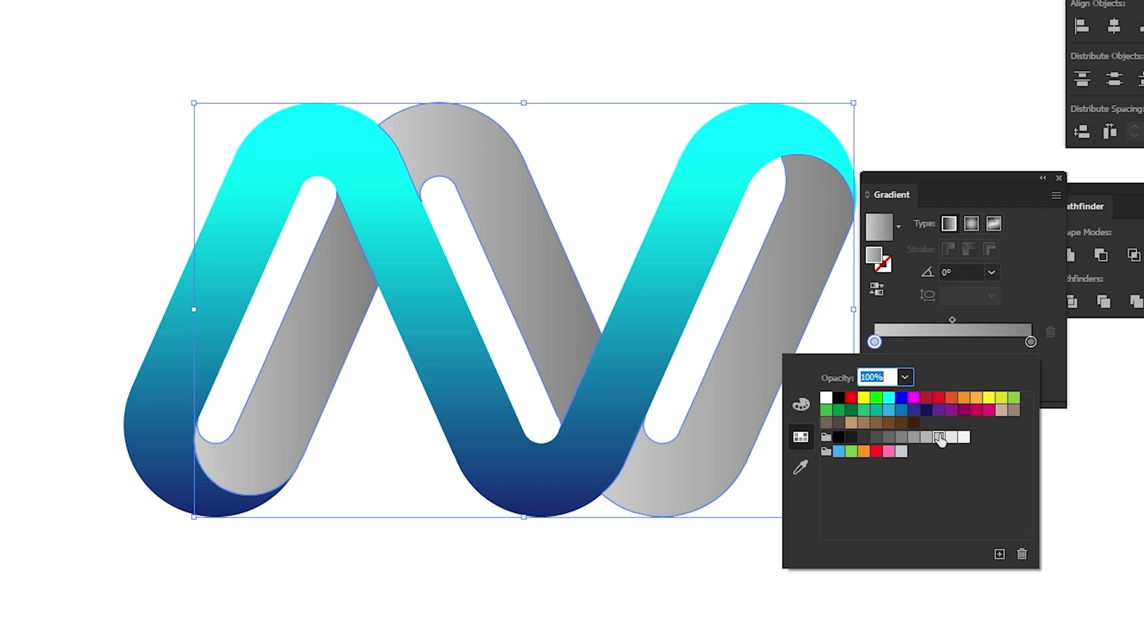
click(947, 345)
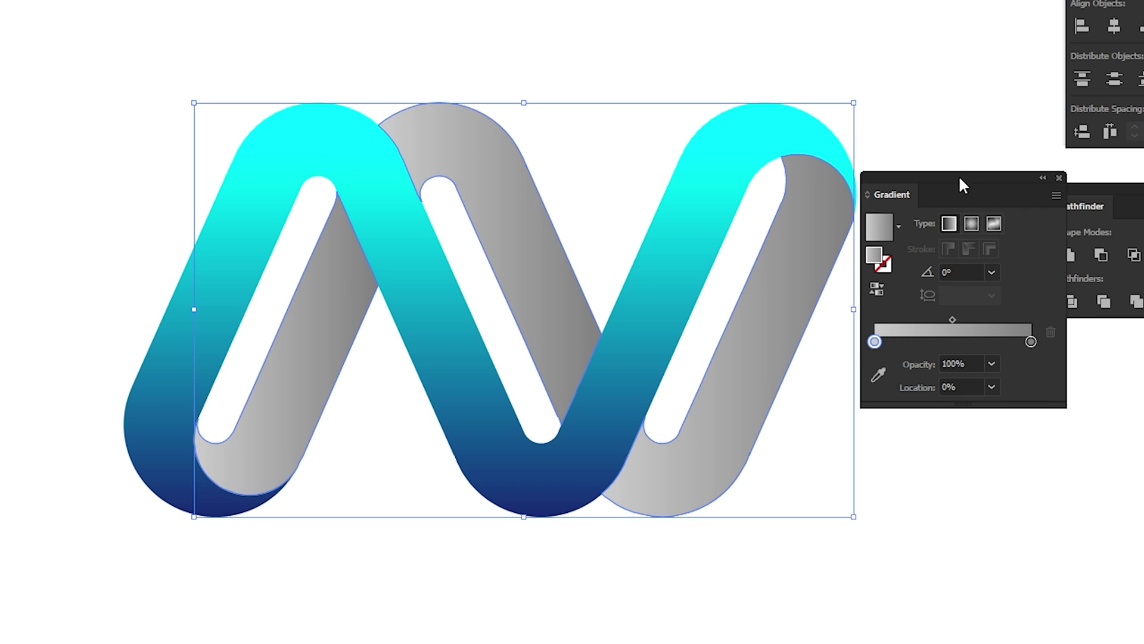
Run the grey gradient vertically, darker at top and lighter toward the bottom.
drag(958, 174, 1138, 348)
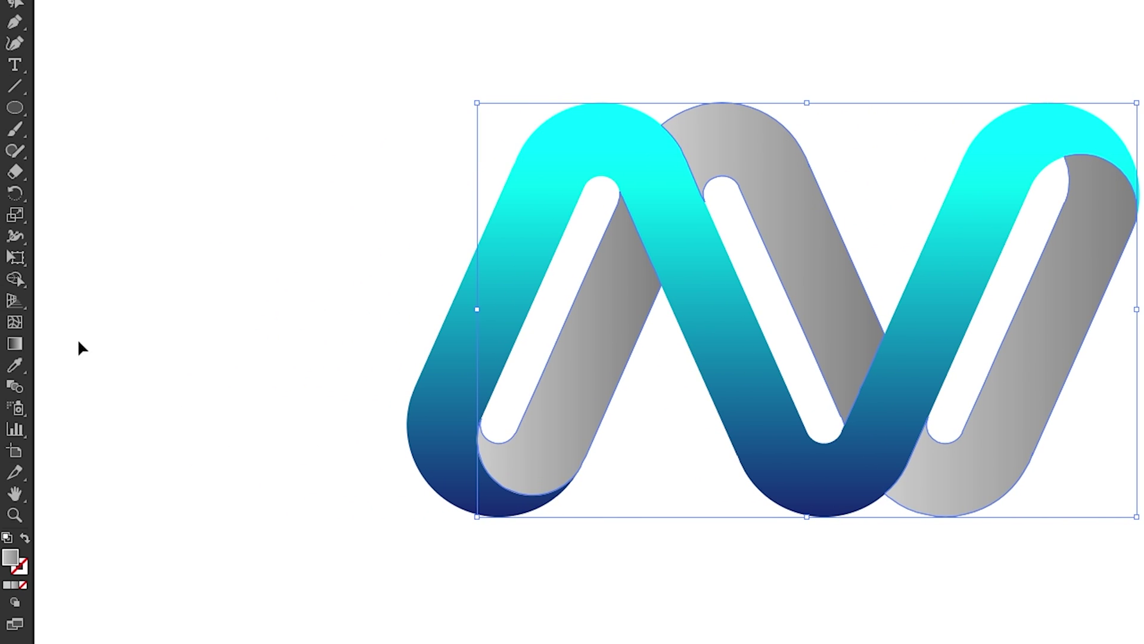
click(15, 344)
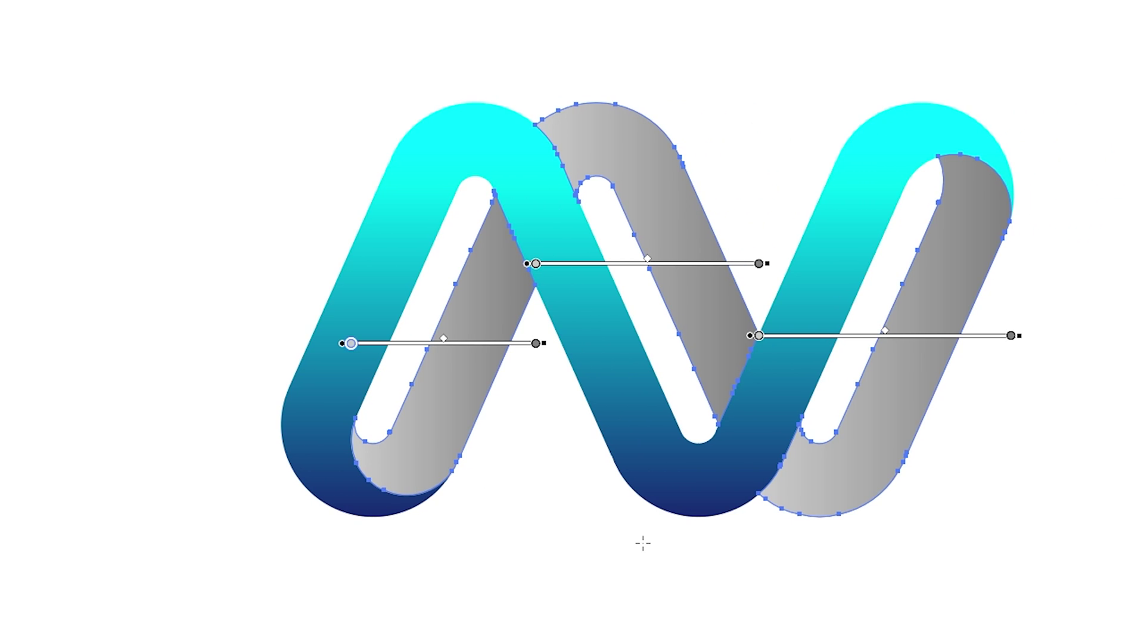
drag(643, 543, 514, 149)
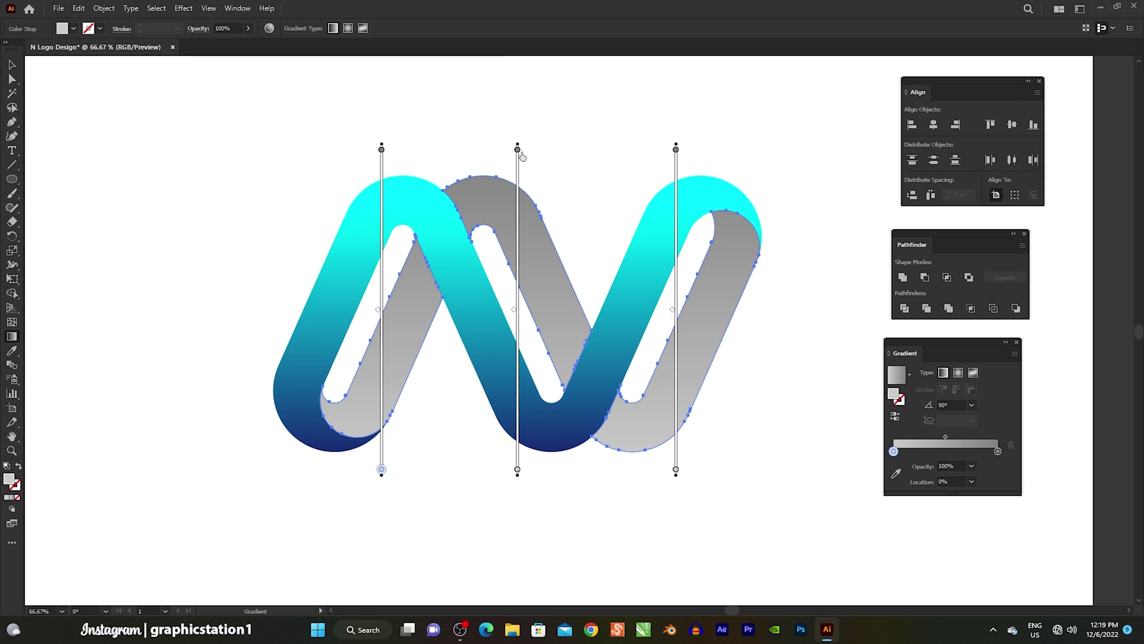
click(4, 68)
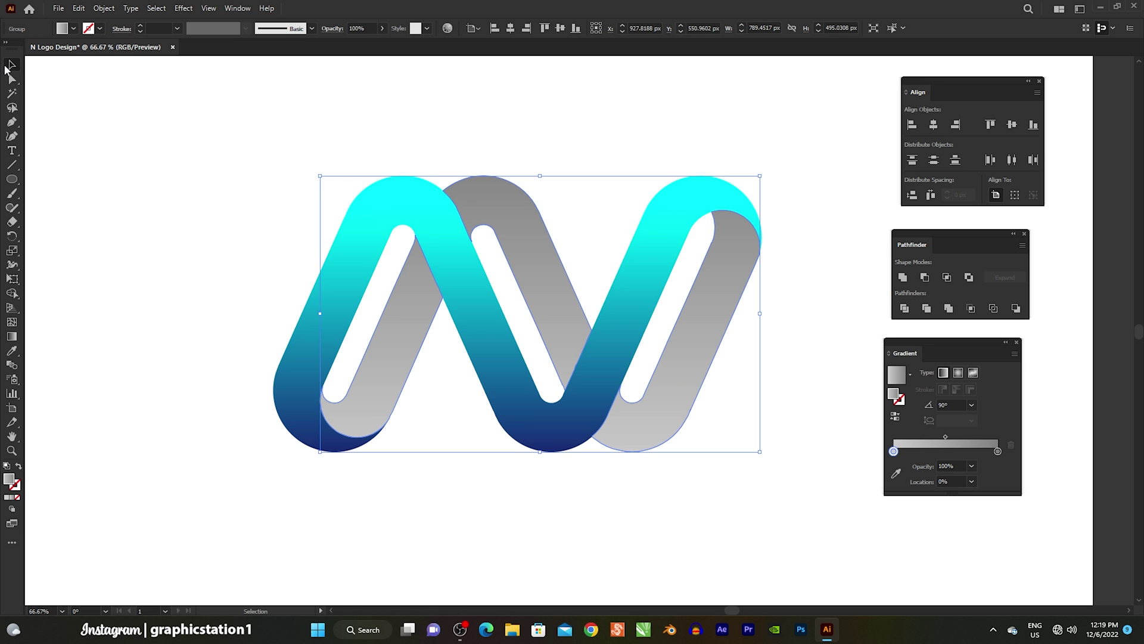
click(182, 152)
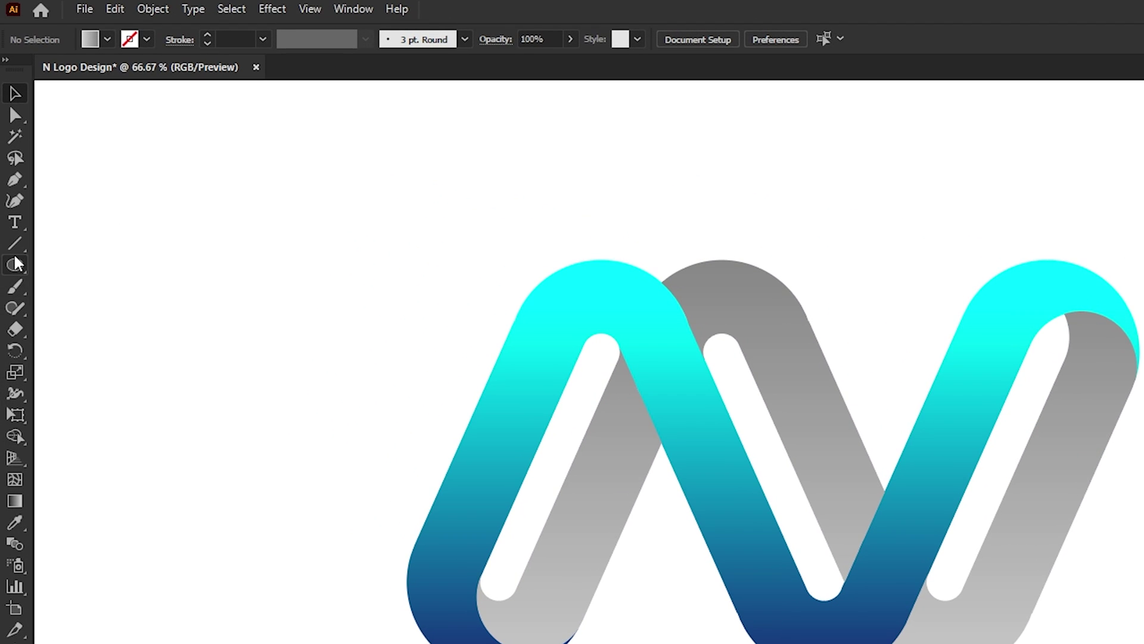
Draw a circle with the Ellipse tool at the lower left of the N.
right_click(18, 264)
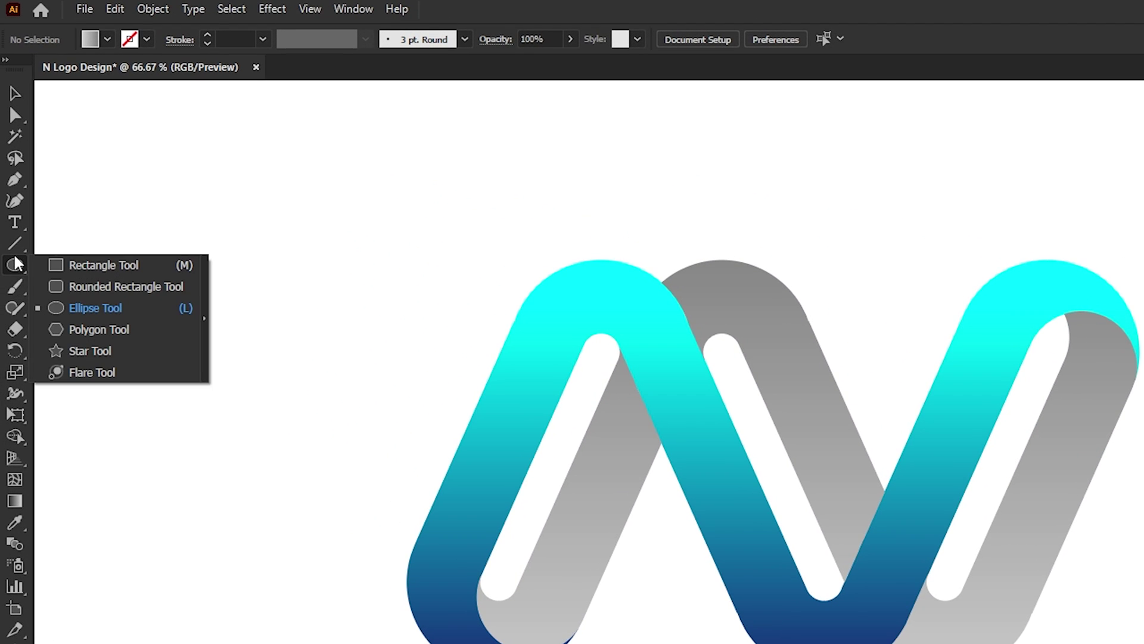
click(84, 307)
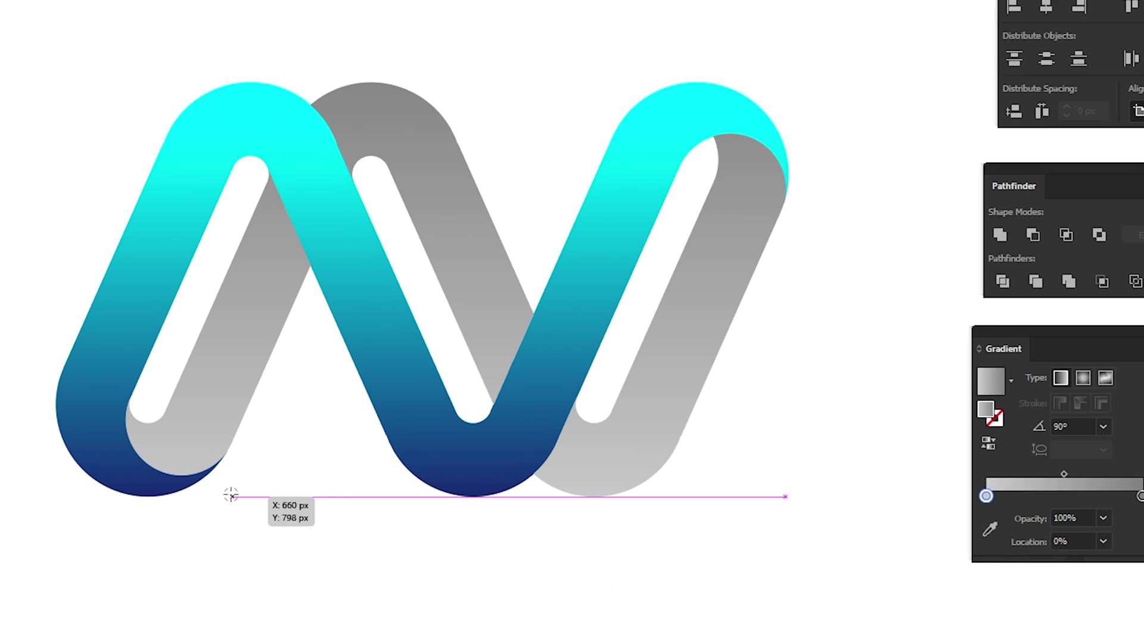
drag(230, 491, 320, 341)
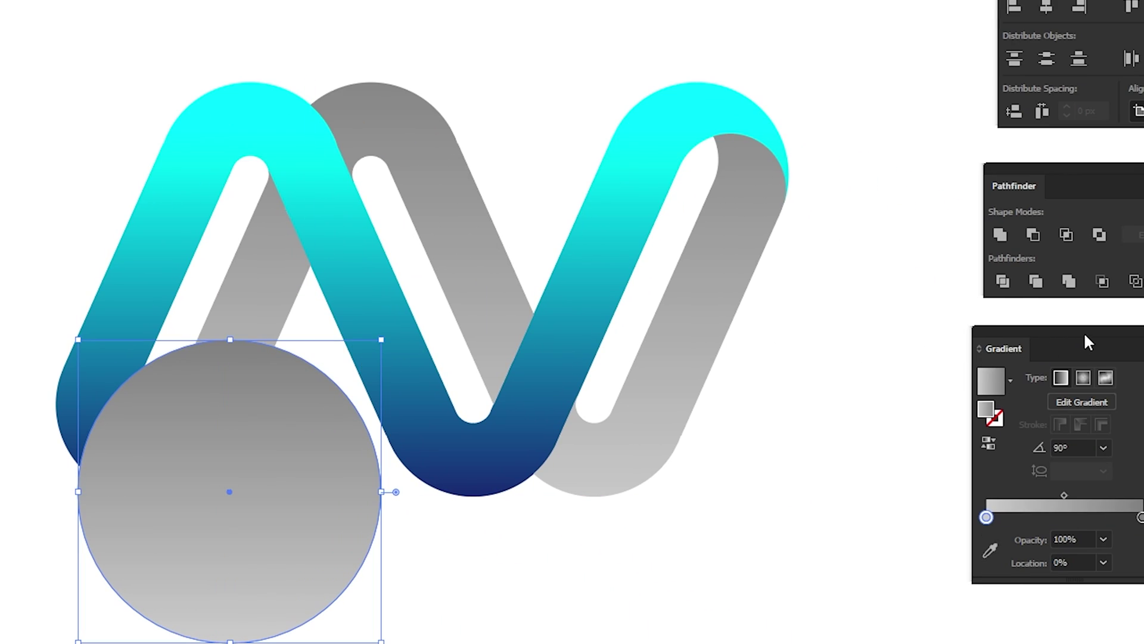
Give the circle a radial gradient from a black centre to a 0% opacity edge.
drag(1083, 332, 610, 233)
click(560, 261)
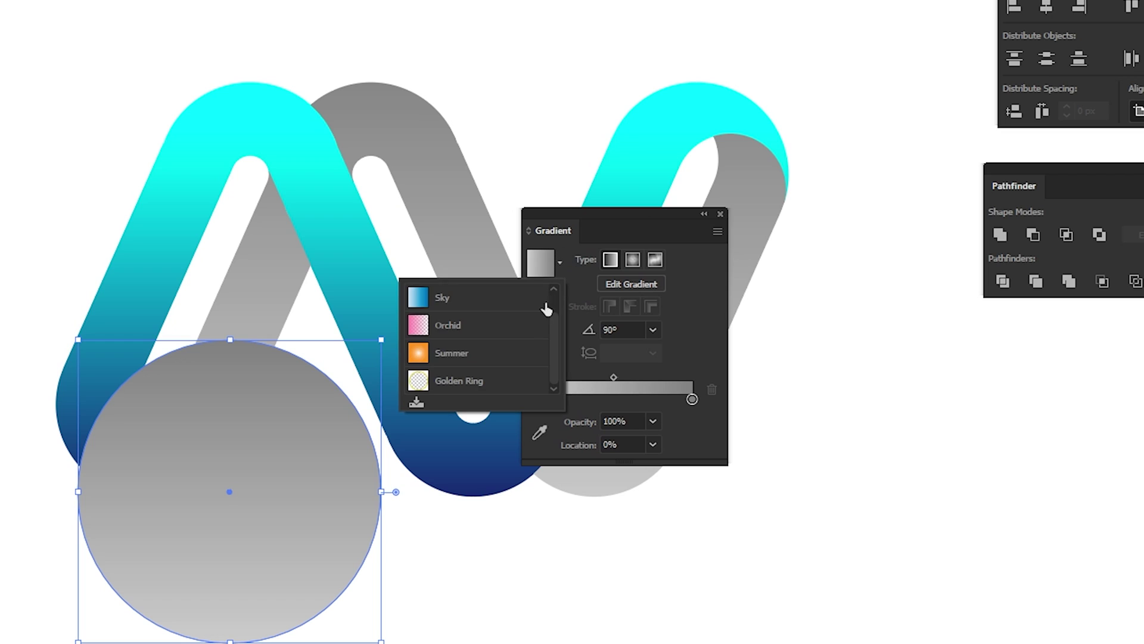
click(438, 301)
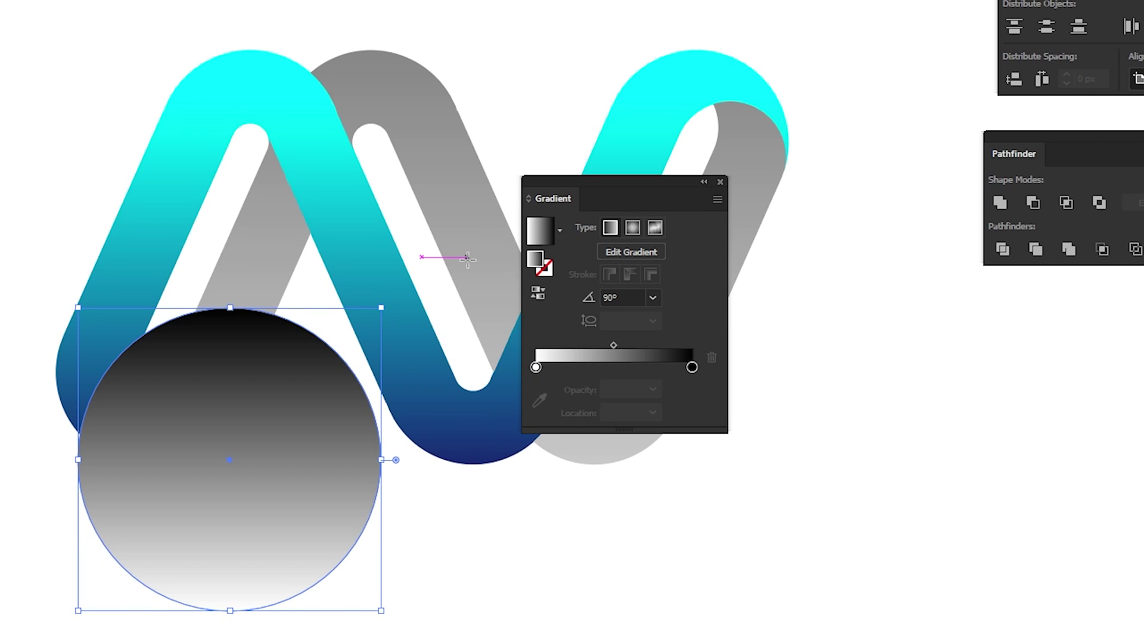
click(633, 227)
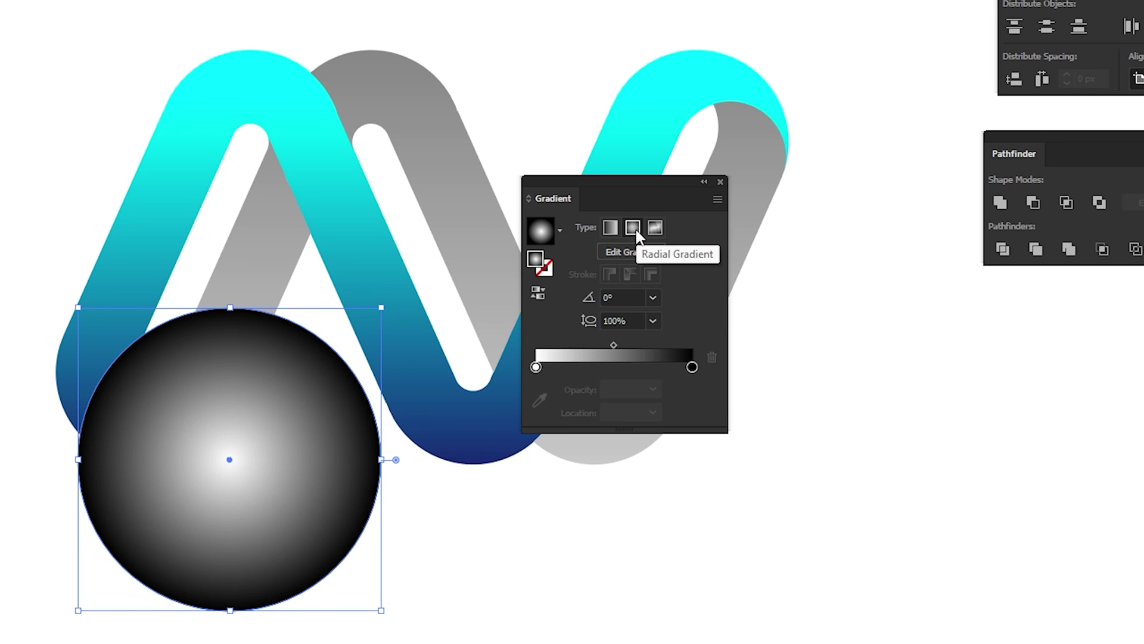
click(546, 296)
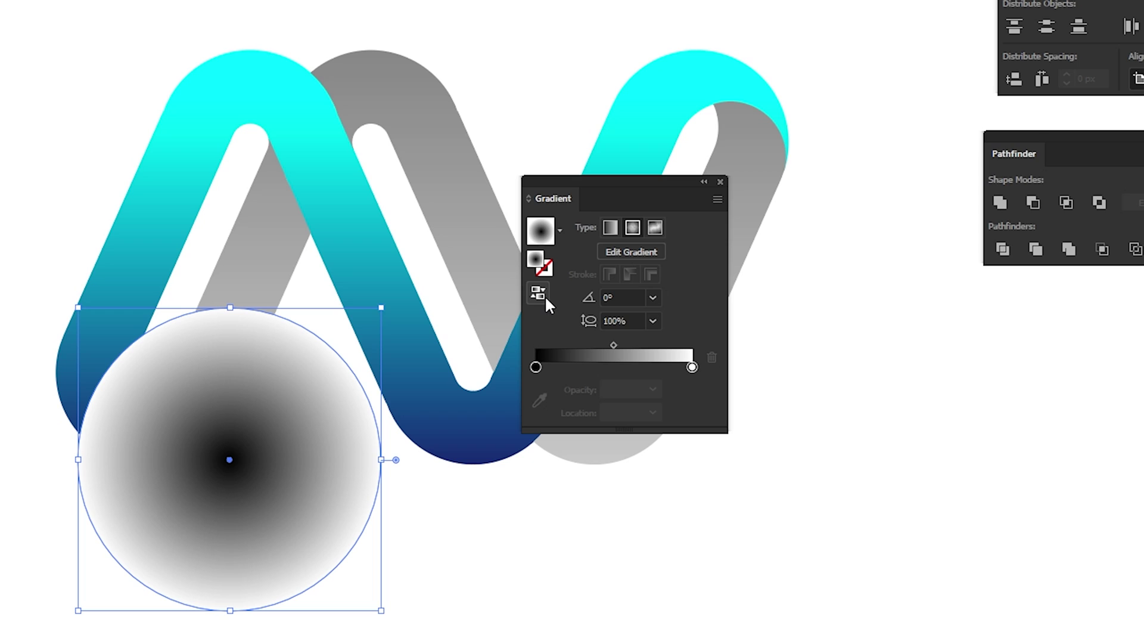
click(692, 367)
click(658, 391)
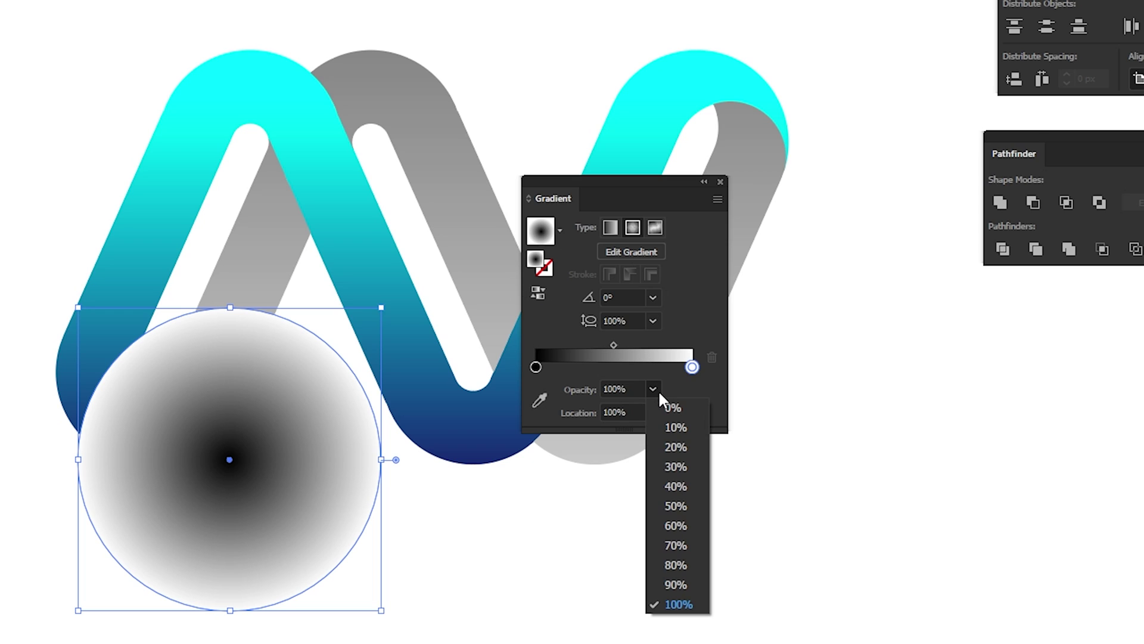
click(657, 401)
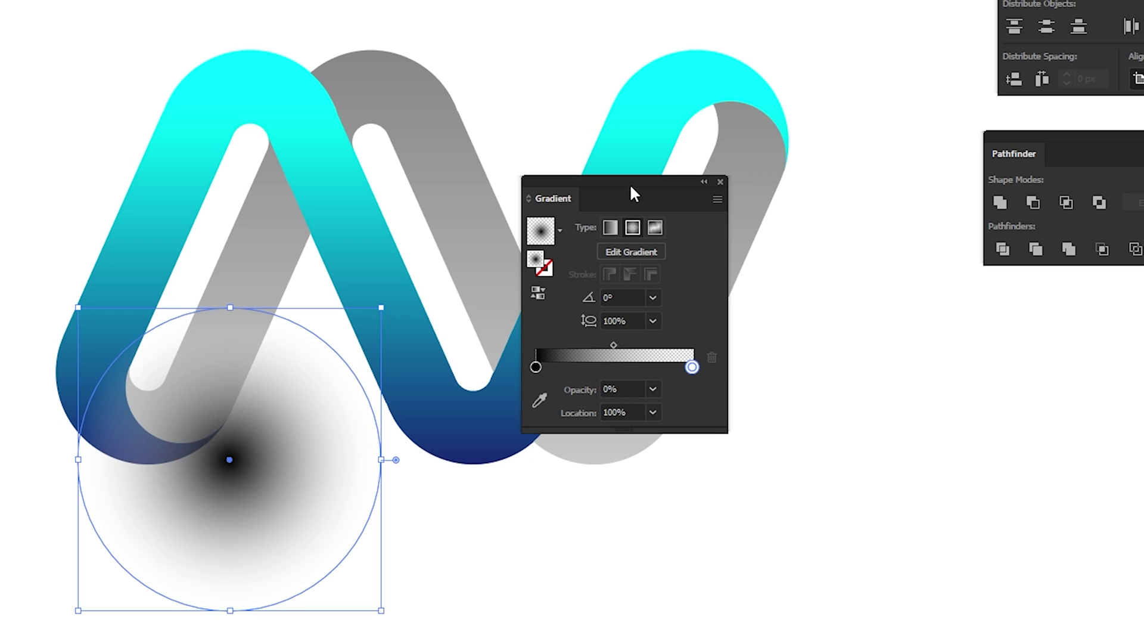
drag(629, 183, 933, 311)
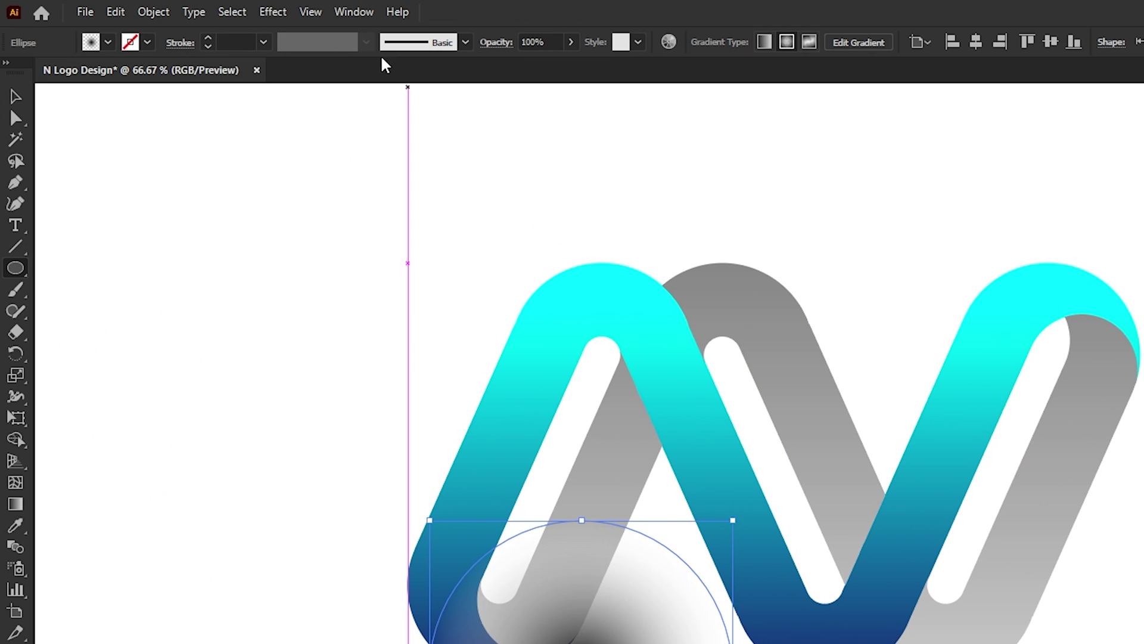
Set the gradient circle's blend mode to Multiply in the Transparency panel.
click(354, 12)
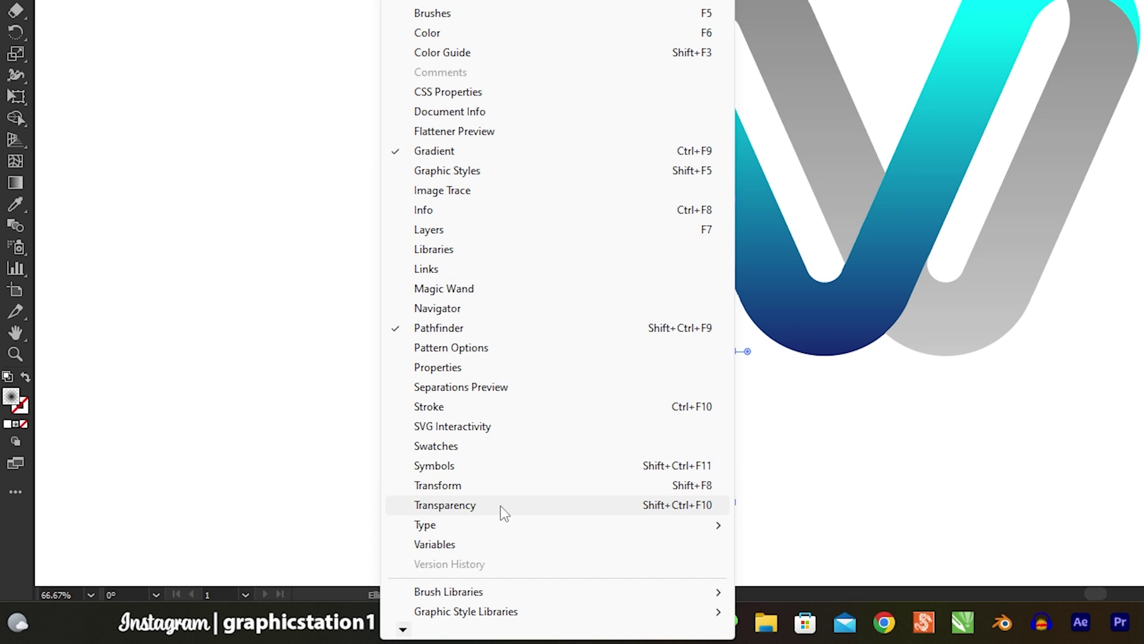
click(504, 512)
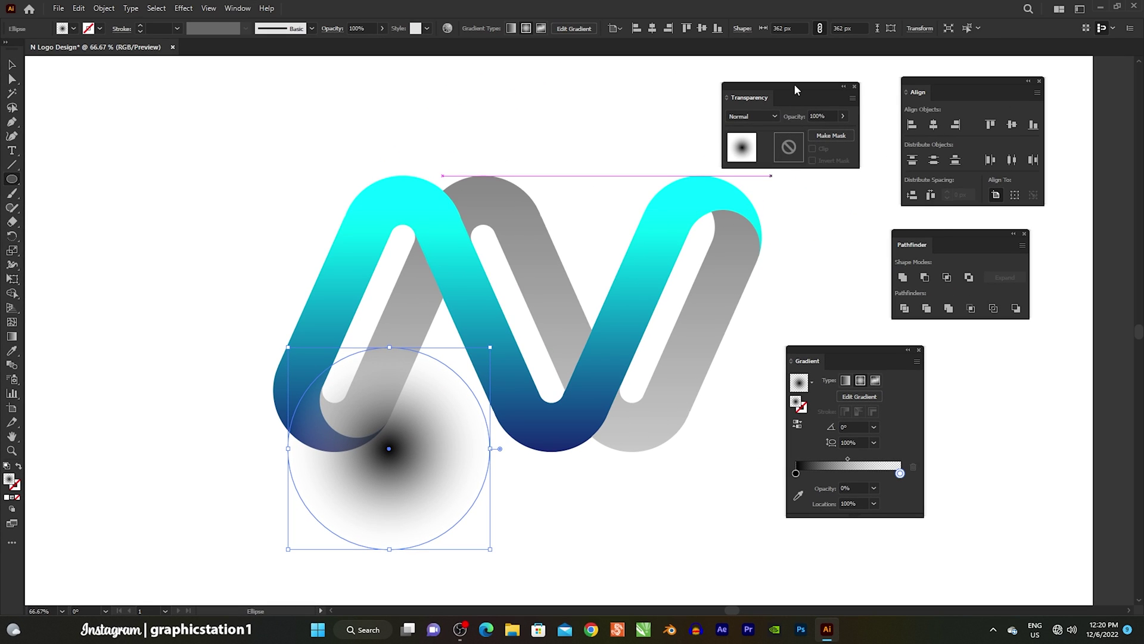
drag(794, 84, 614, 341)
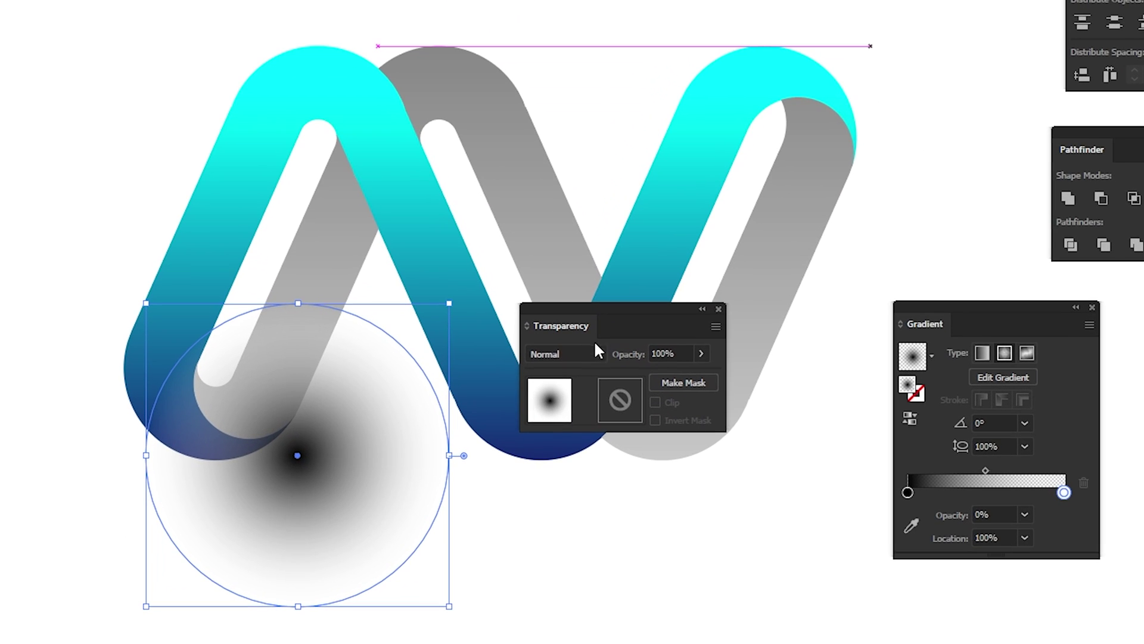
click(583, 370)
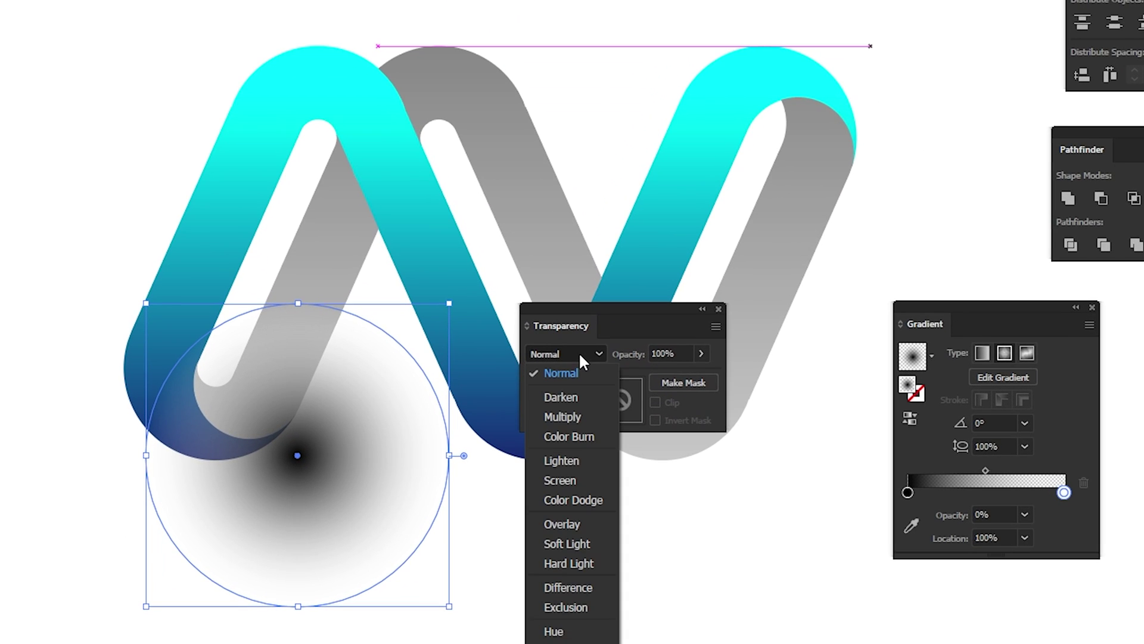
click(562, 417)
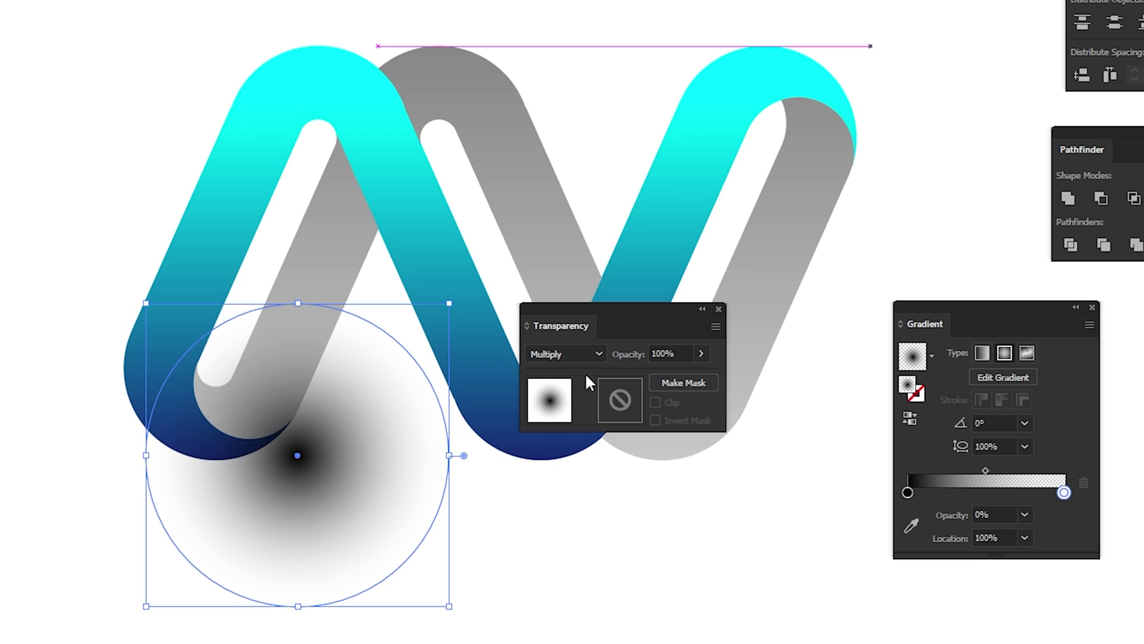
drag(614, 313, 764, 88)
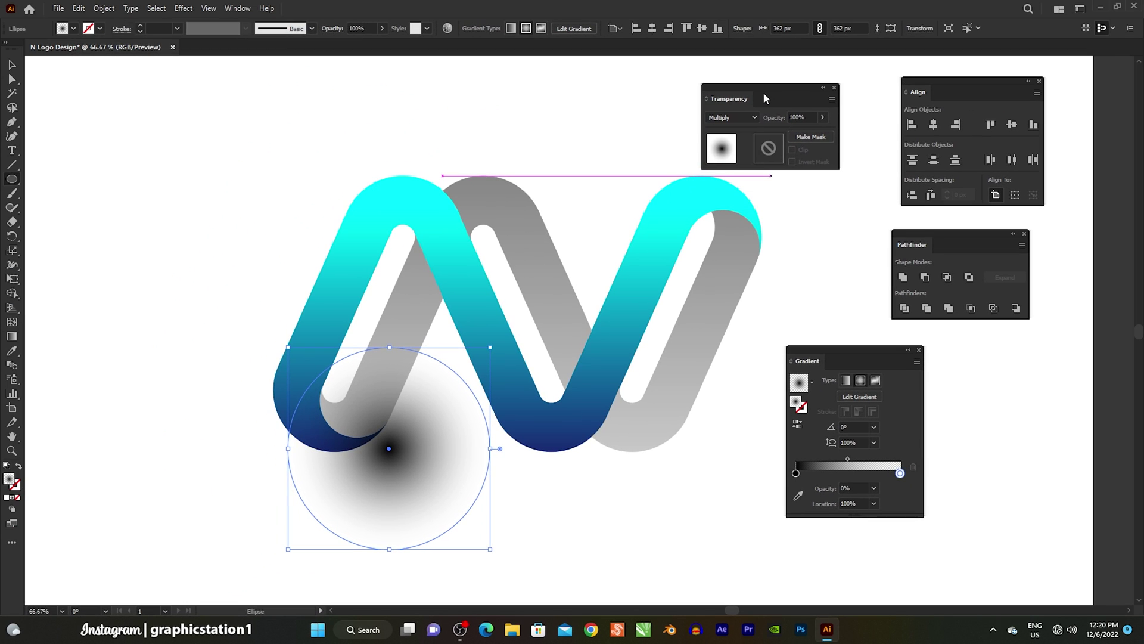
click(11, 67)
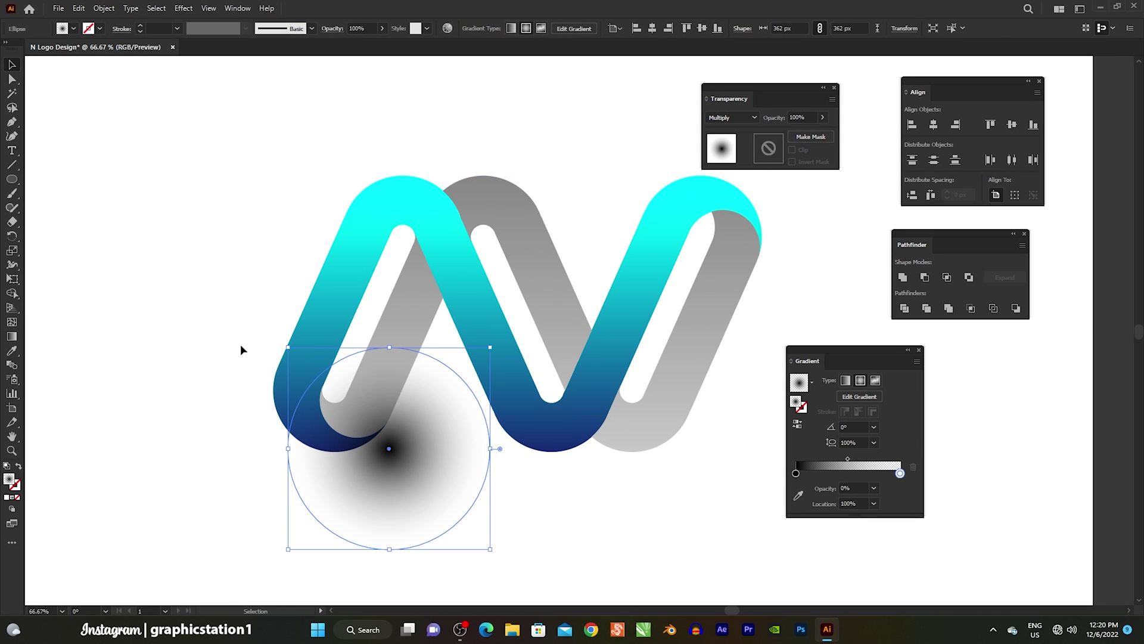
Flatten the circle into a thin ellipse under the N's left curve and send it to back.
scroll(374, 525, up, 2)
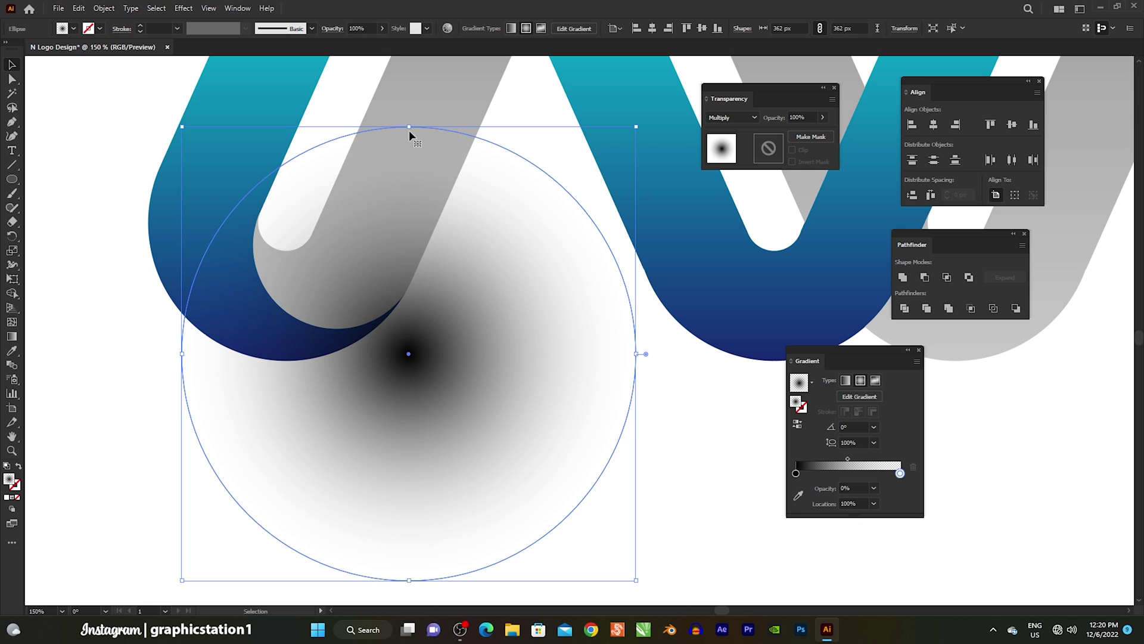
drag(409, 132, 405, 500)
drag(426, 550, 304, 355)
right_click(317, 358)
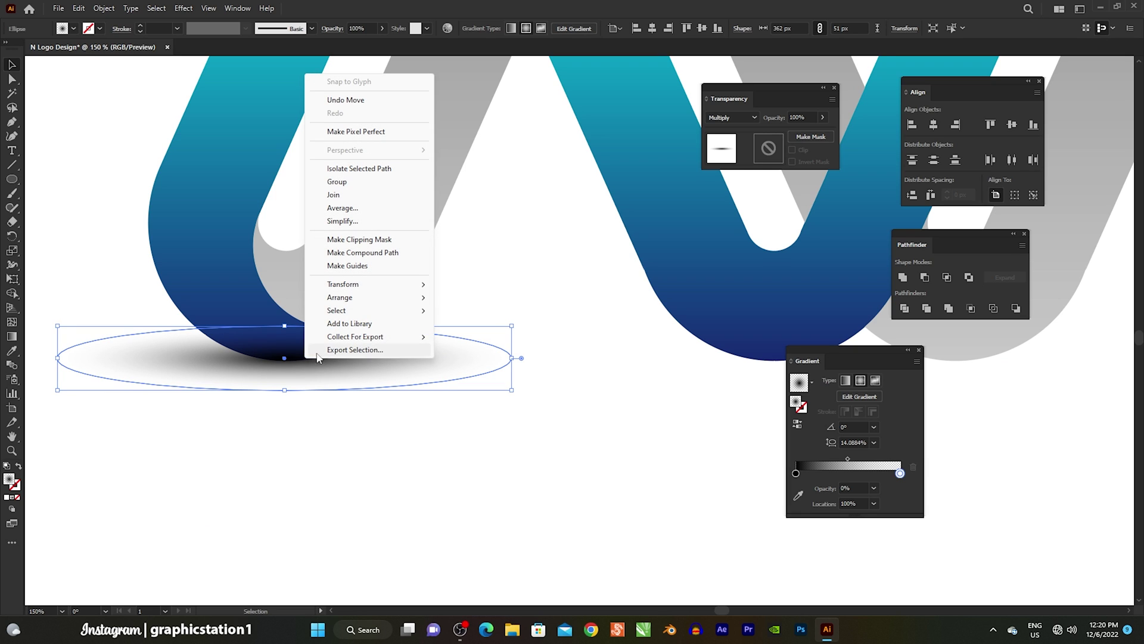
mouse_move(339, 297)
click(454, 337)
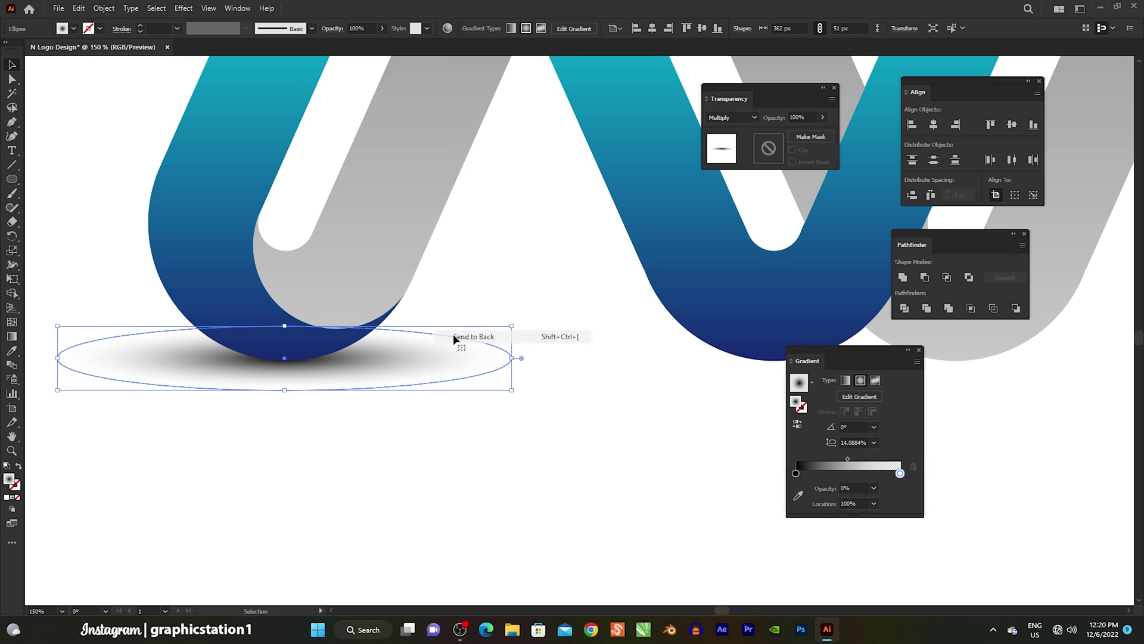
click(409, 441)
scroll(225, 376, up, 2)
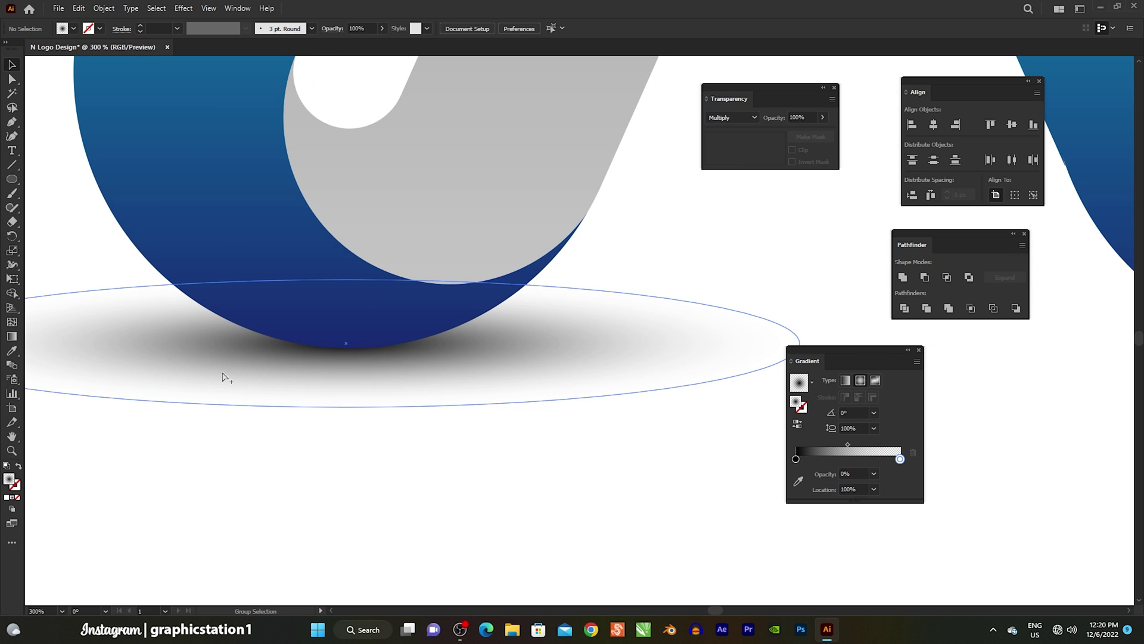
click(304, 360)
scroll(278, 444, down, 3)
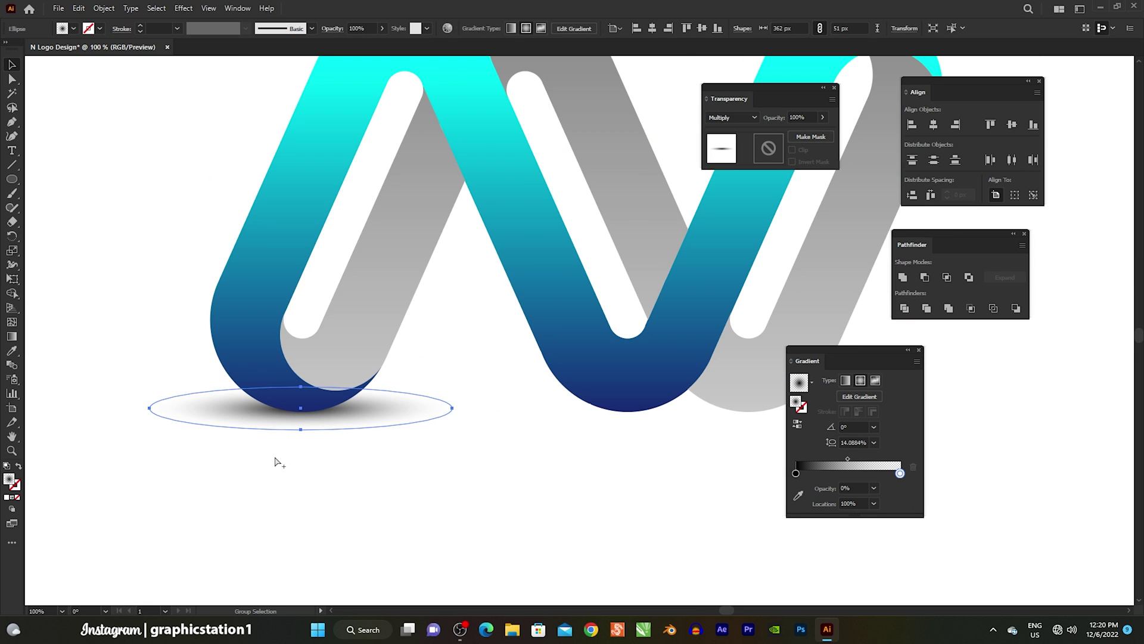
Paste a copy of the shadow in front and move it under the N's middle curve.
scroll(278, 463, down, 1)
click(79, 9)
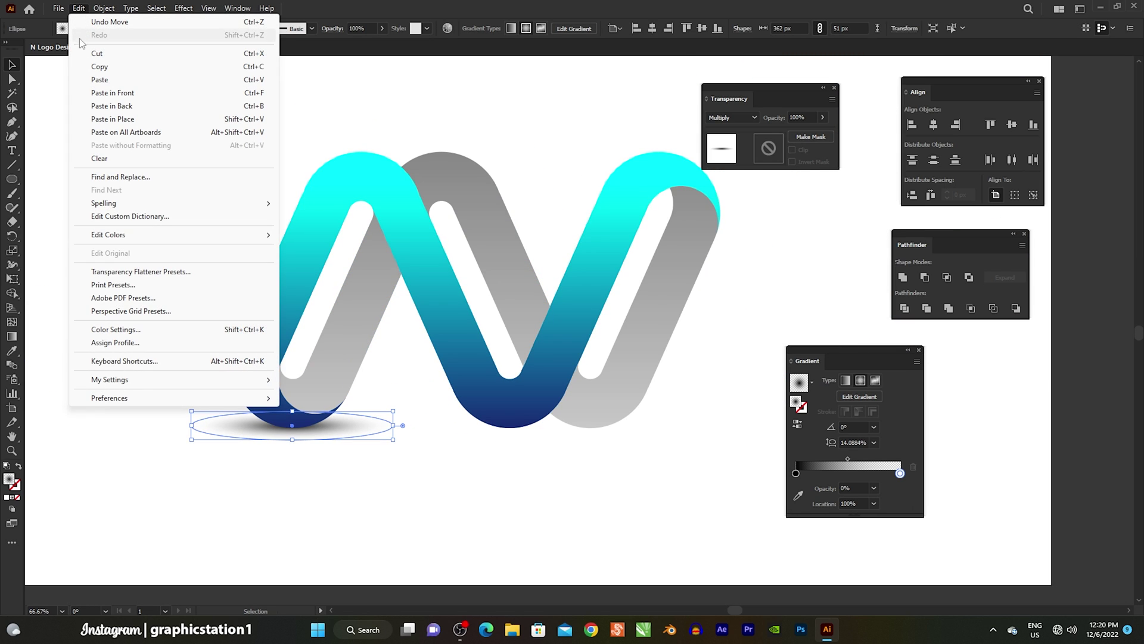
click(77, 9)
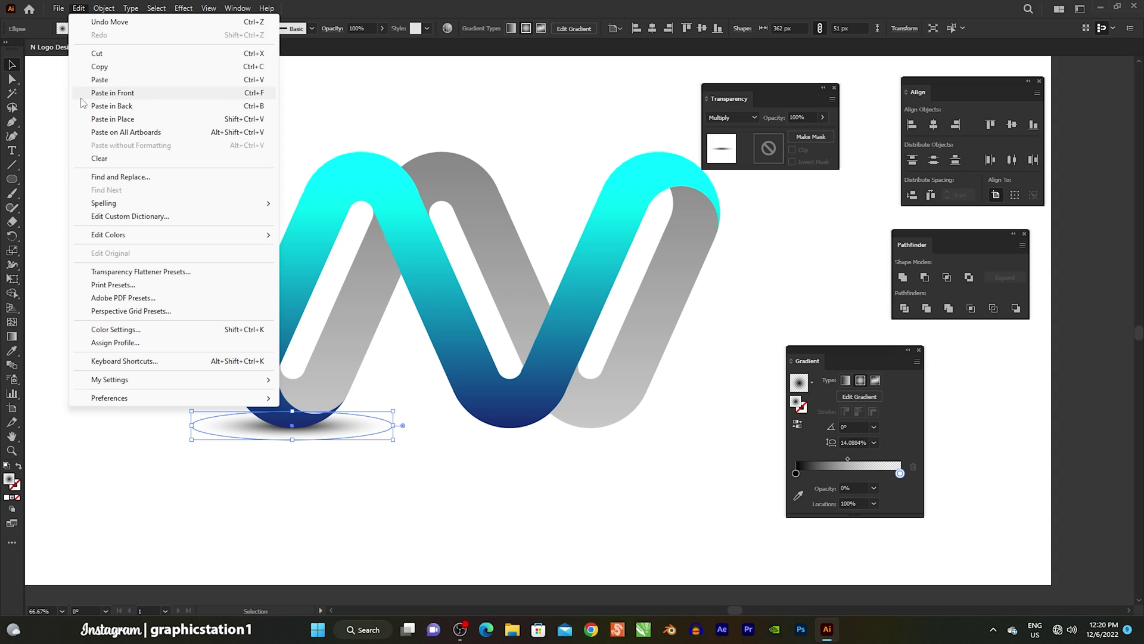
click(113, 92)
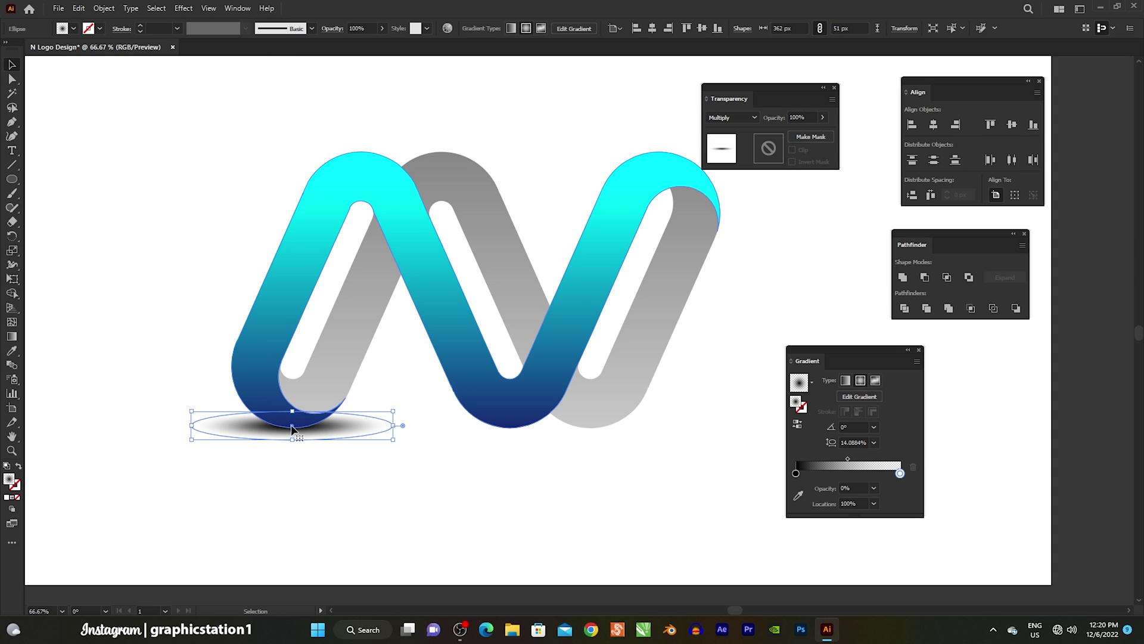
drag(292, 428, 513, 440)
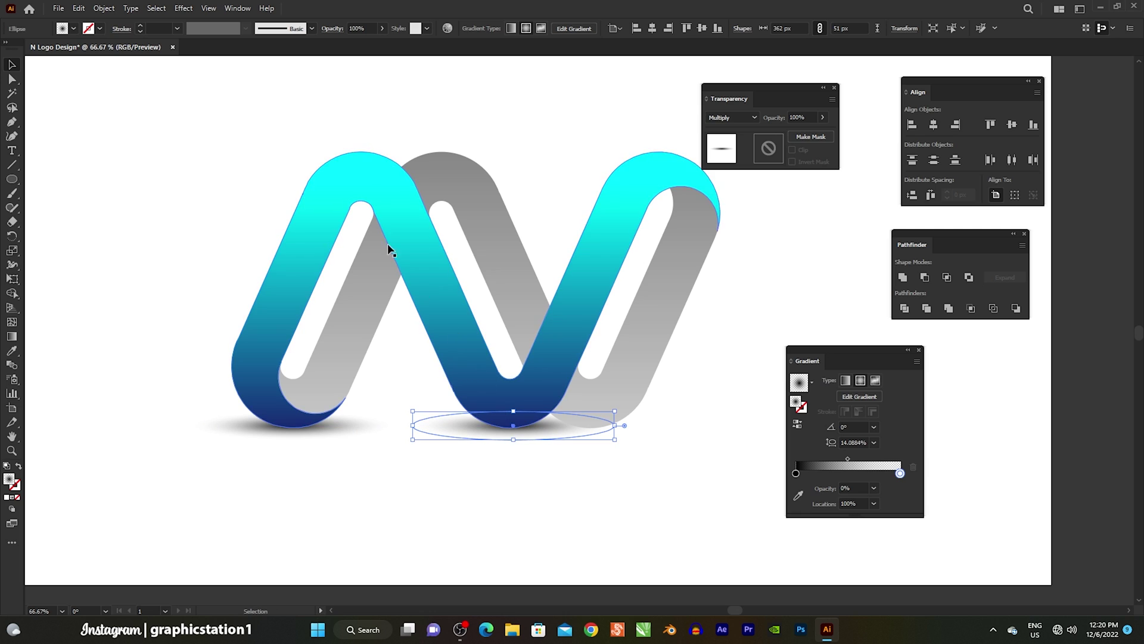
Paste another shadow copy and shift it right under the grey curve.
click(85, 11)
click(93, 66)
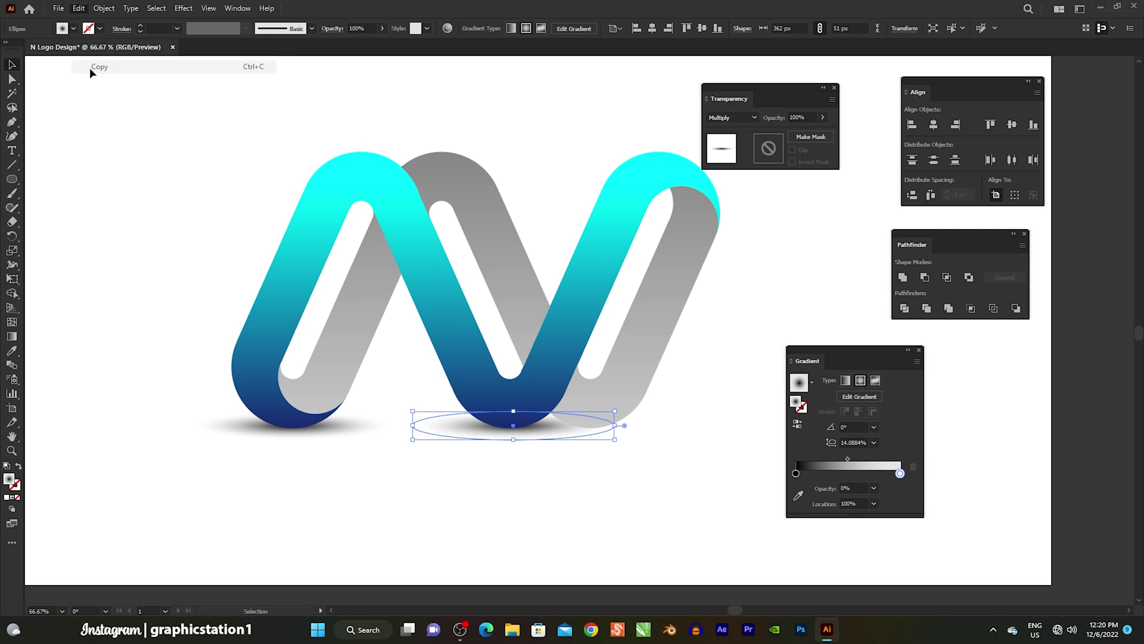
click(79, 8)
click(90, 93)
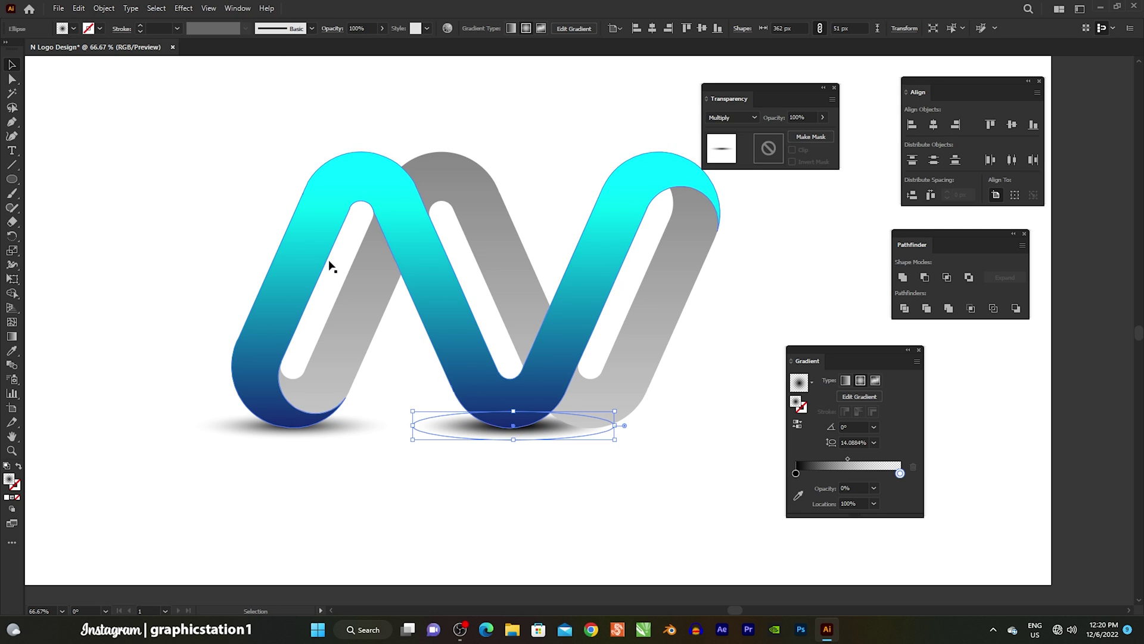
drag(515, 428, 595, 427)
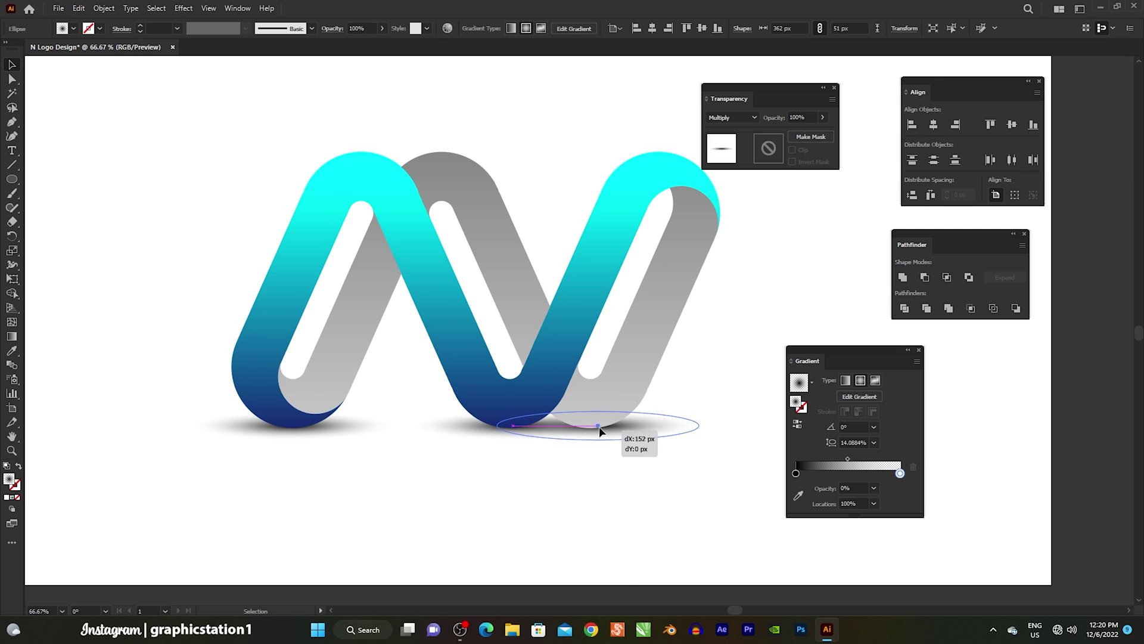
Close the Gradient, Pathfinder, Align and Transparency panels and pan to centre the logo.
click(591, 477)
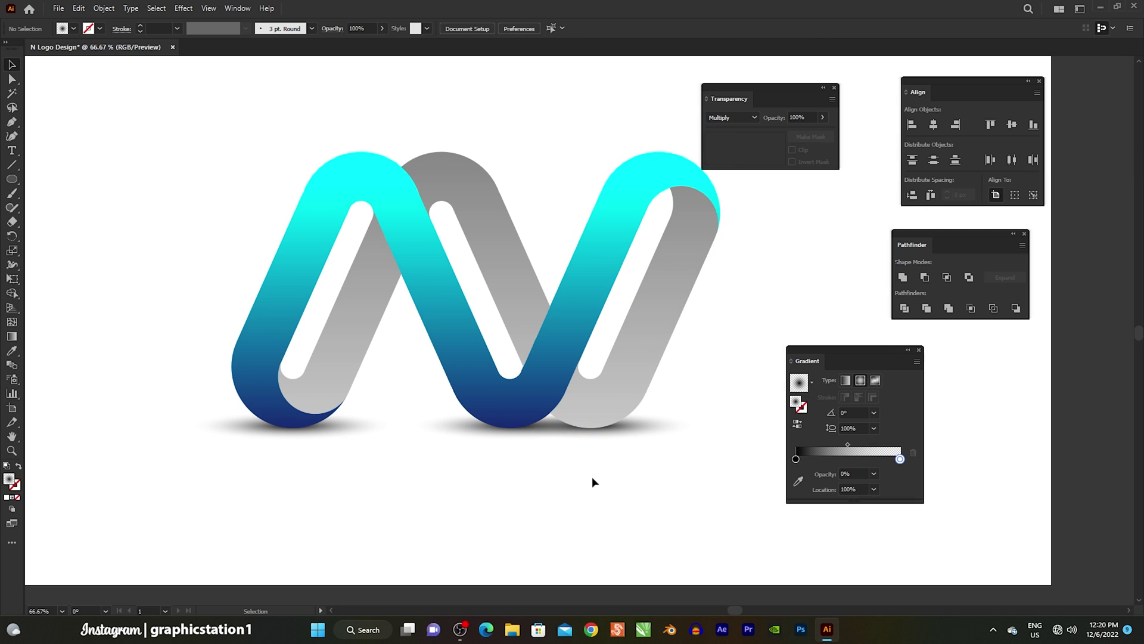
click(919, 352)
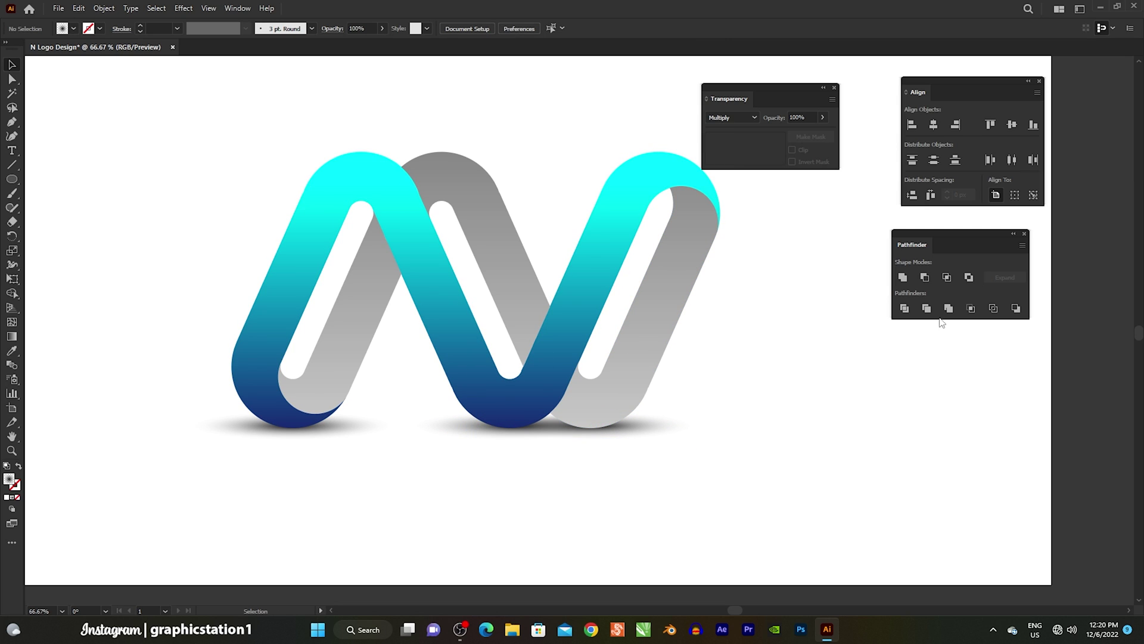
click(1025, 235)
click(1039, 81)
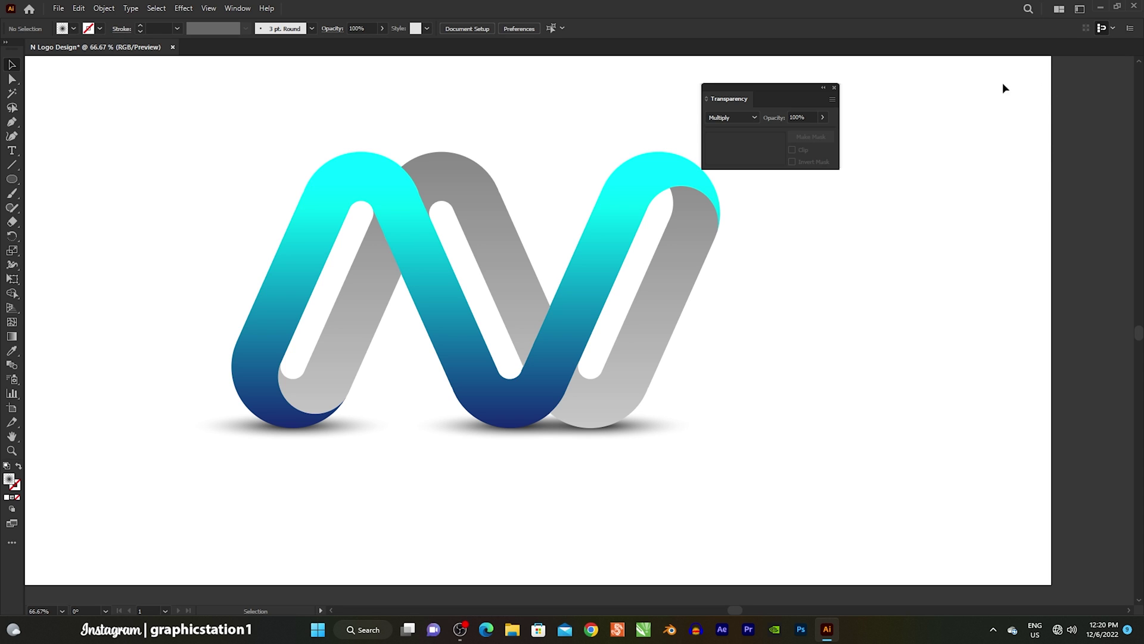
click(834, 88)
drag(730, 150, 792, 184)
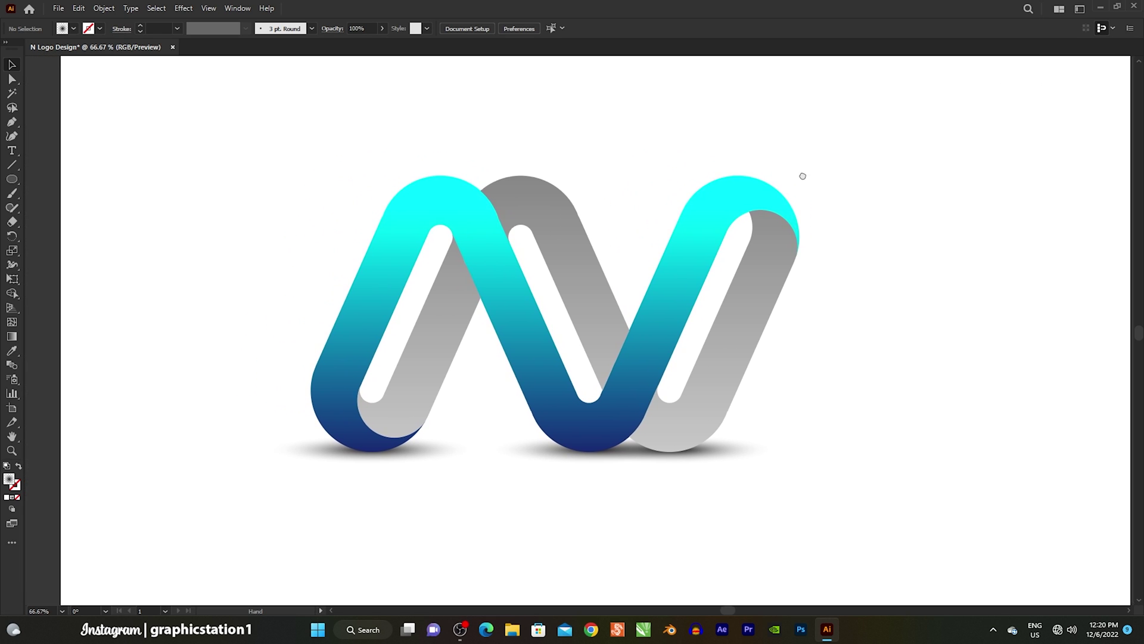